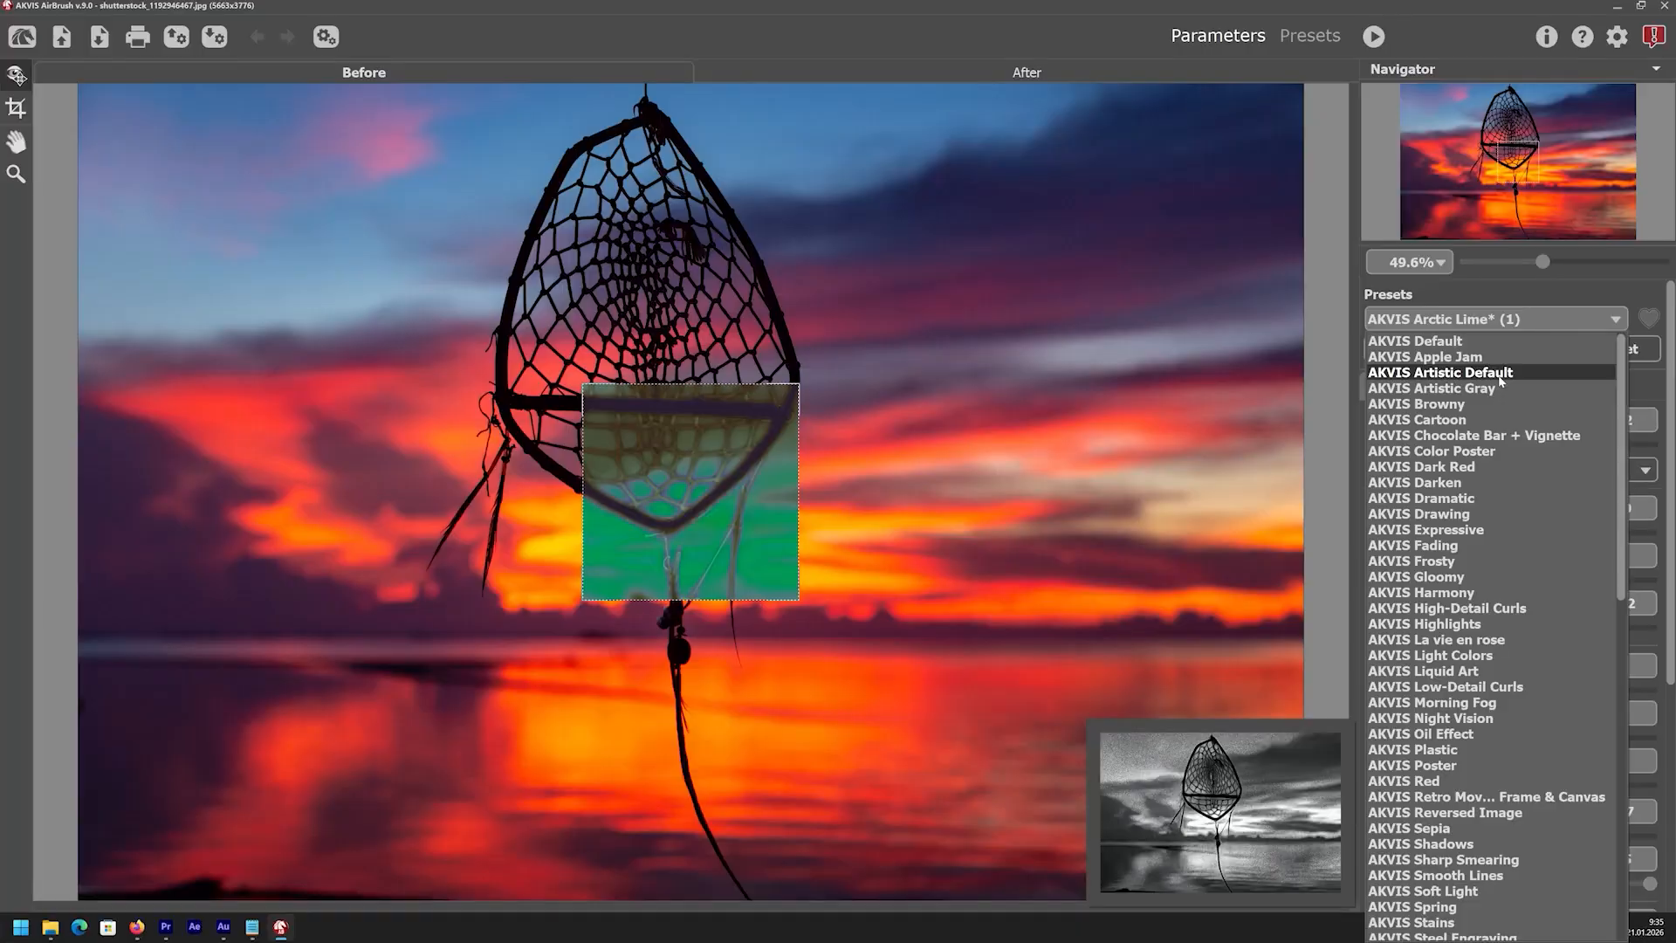
Apply the AKVIS Color Poster preset, replace it with AKVIS Dark Red from the preset gallery, and return to the parameter settings
click(1489, 452)
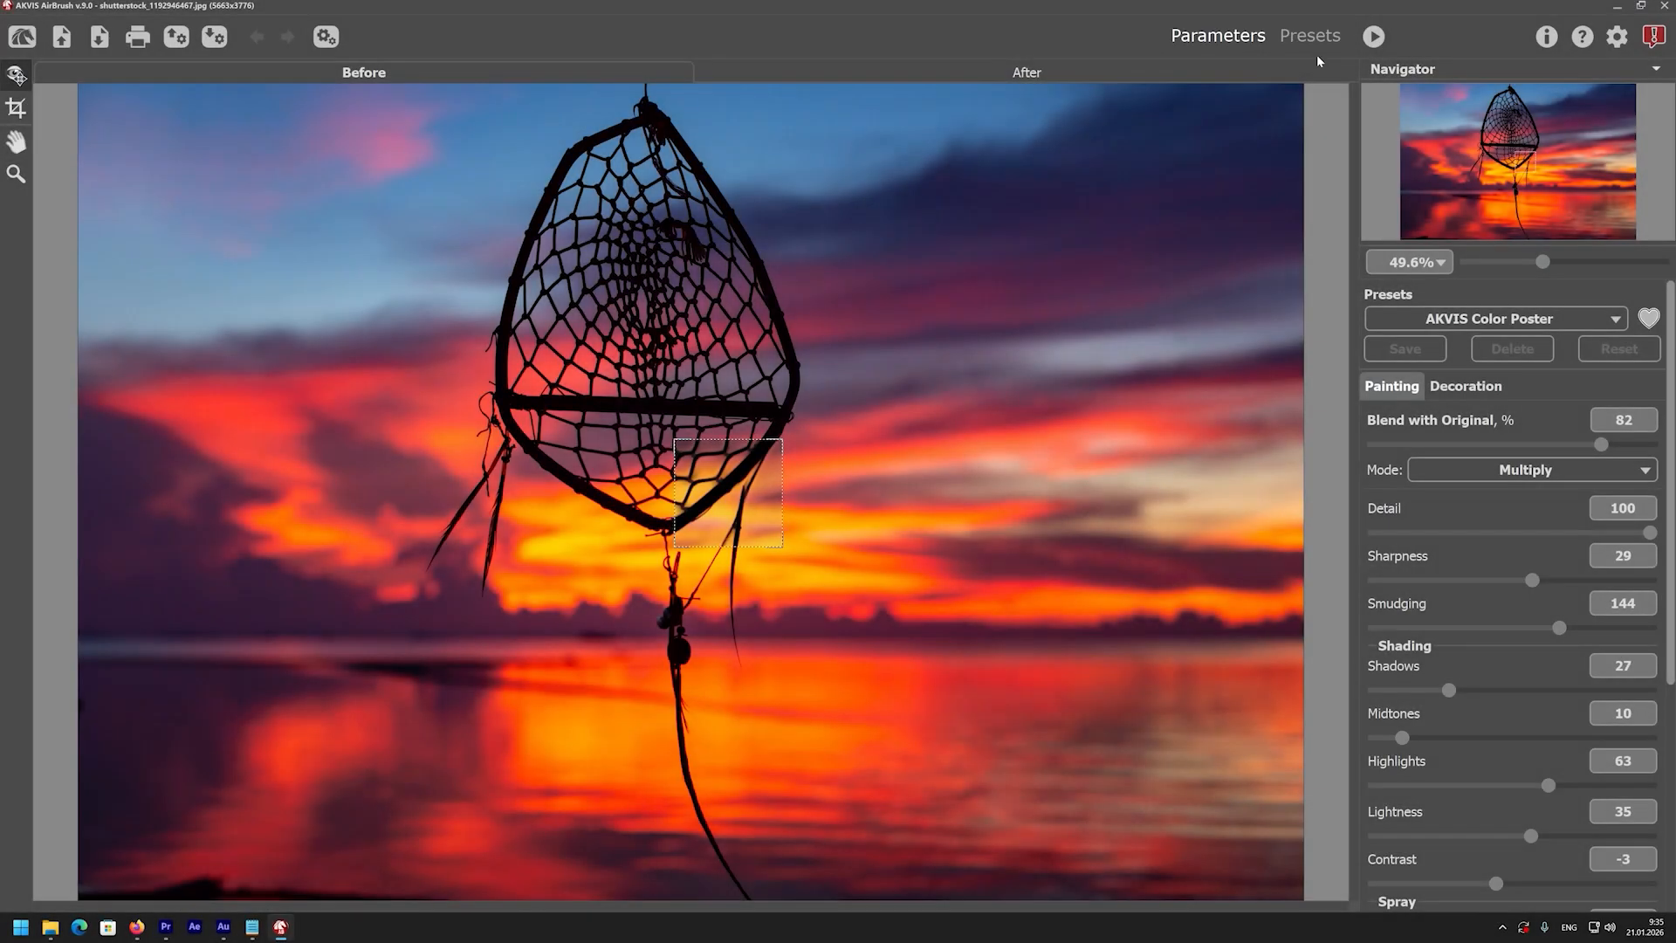
click(1311, 37)
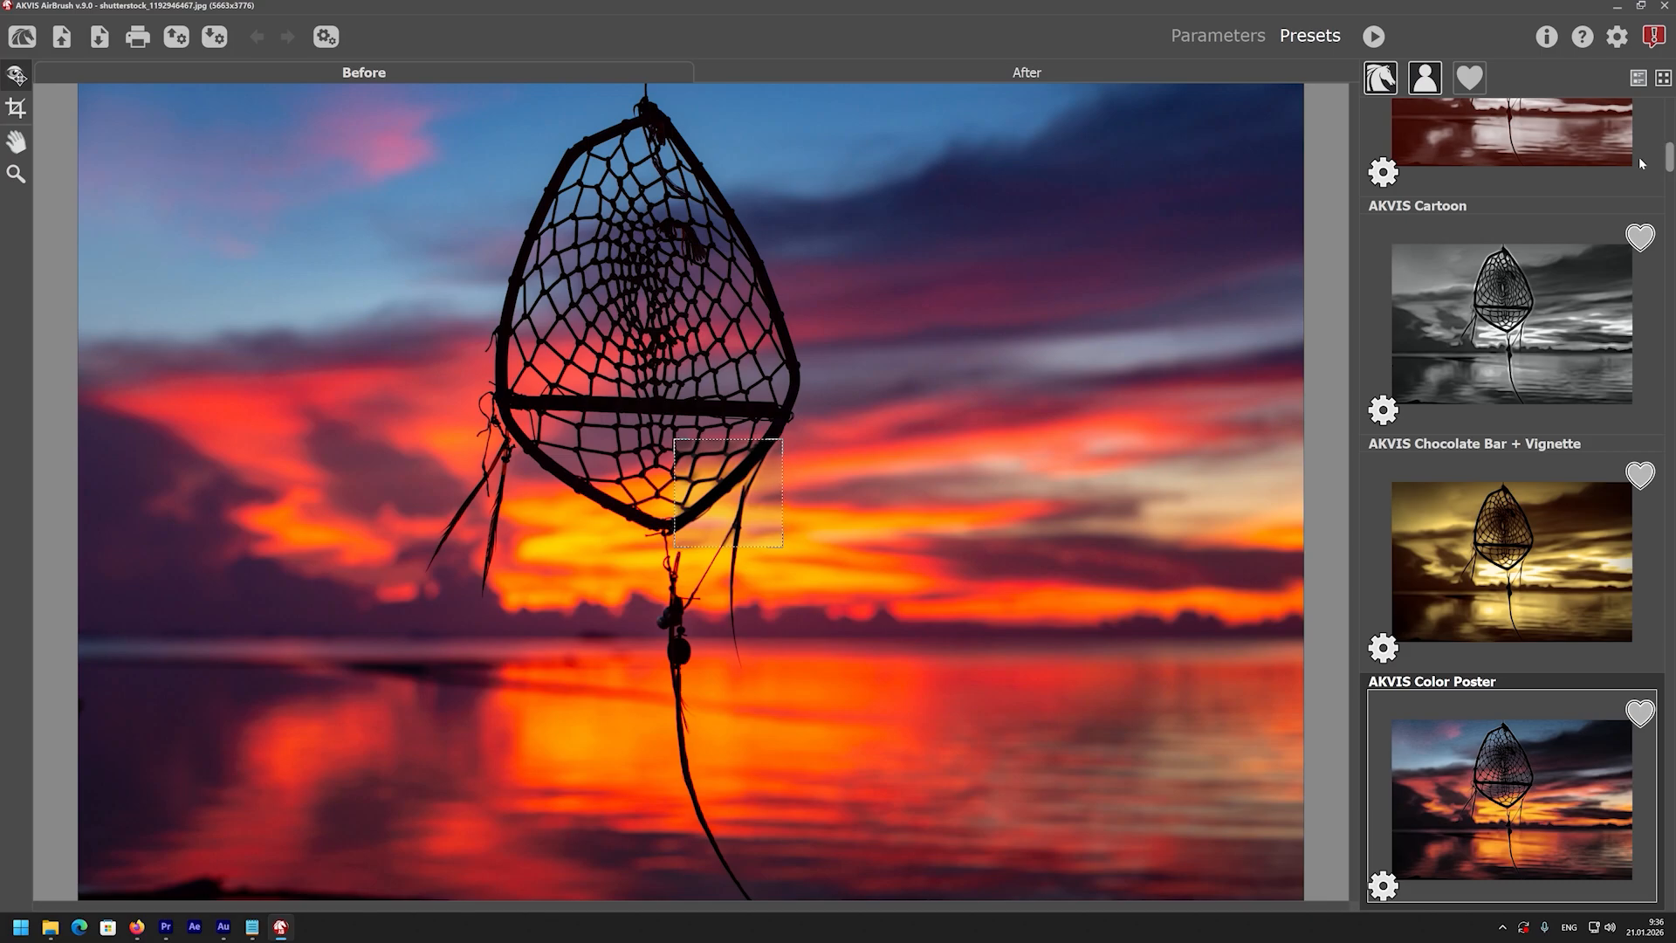
scroll(1638, 162, down, 2)
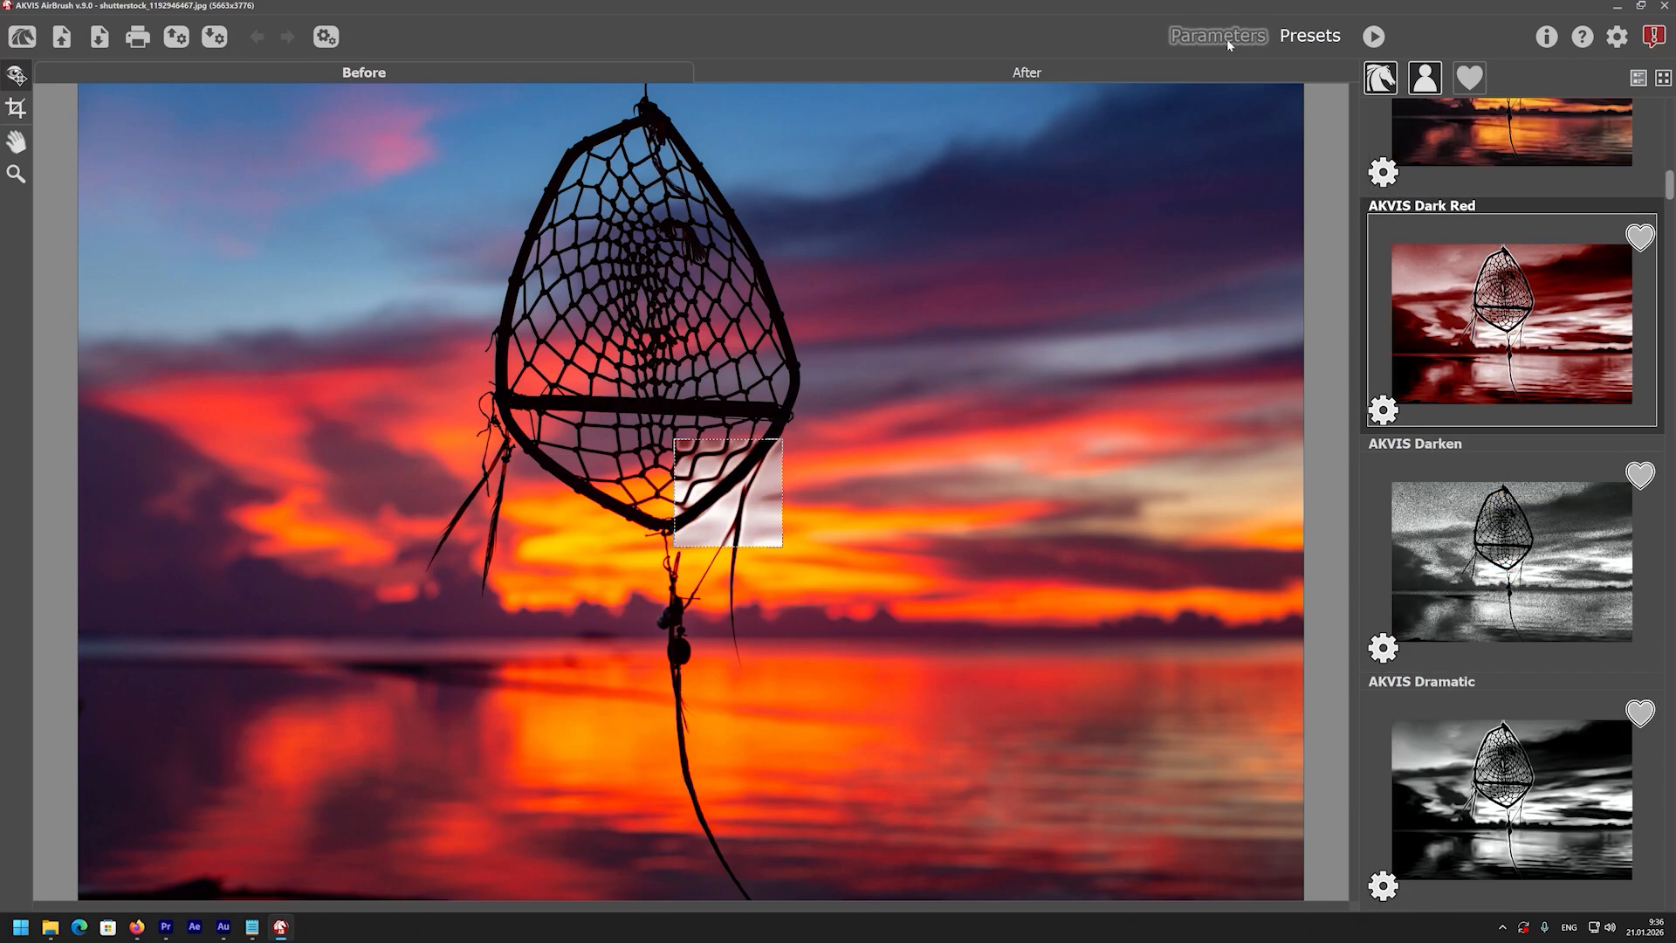
click(1227, 44)
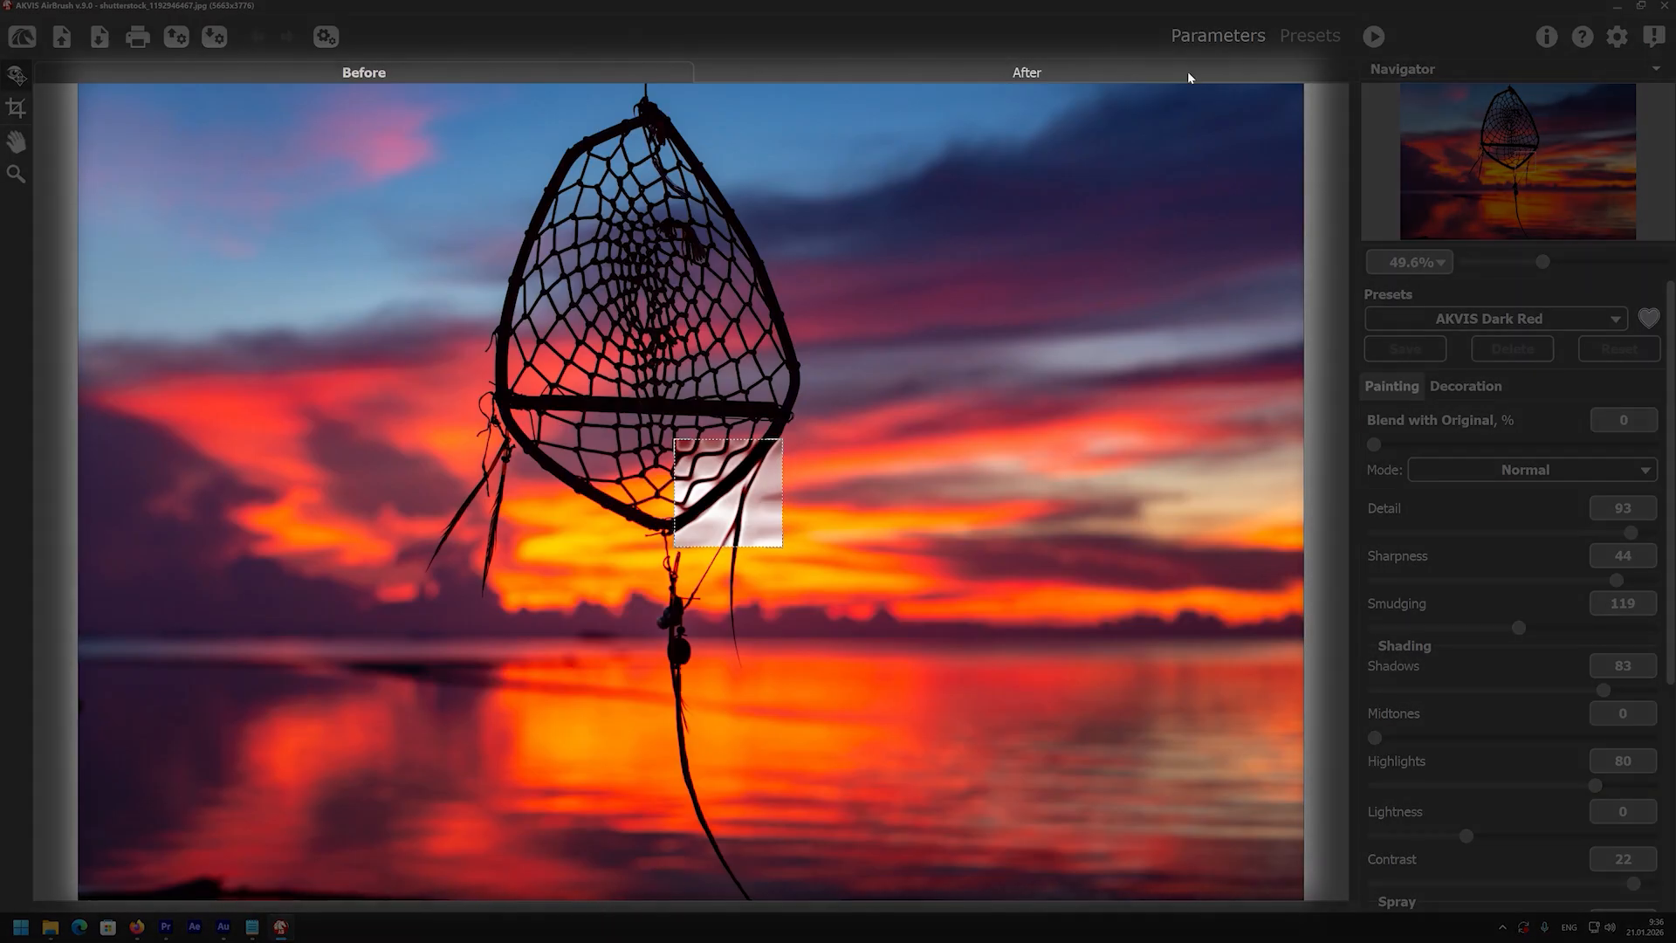
Compare the processed result with the original photo
click(873, 61)
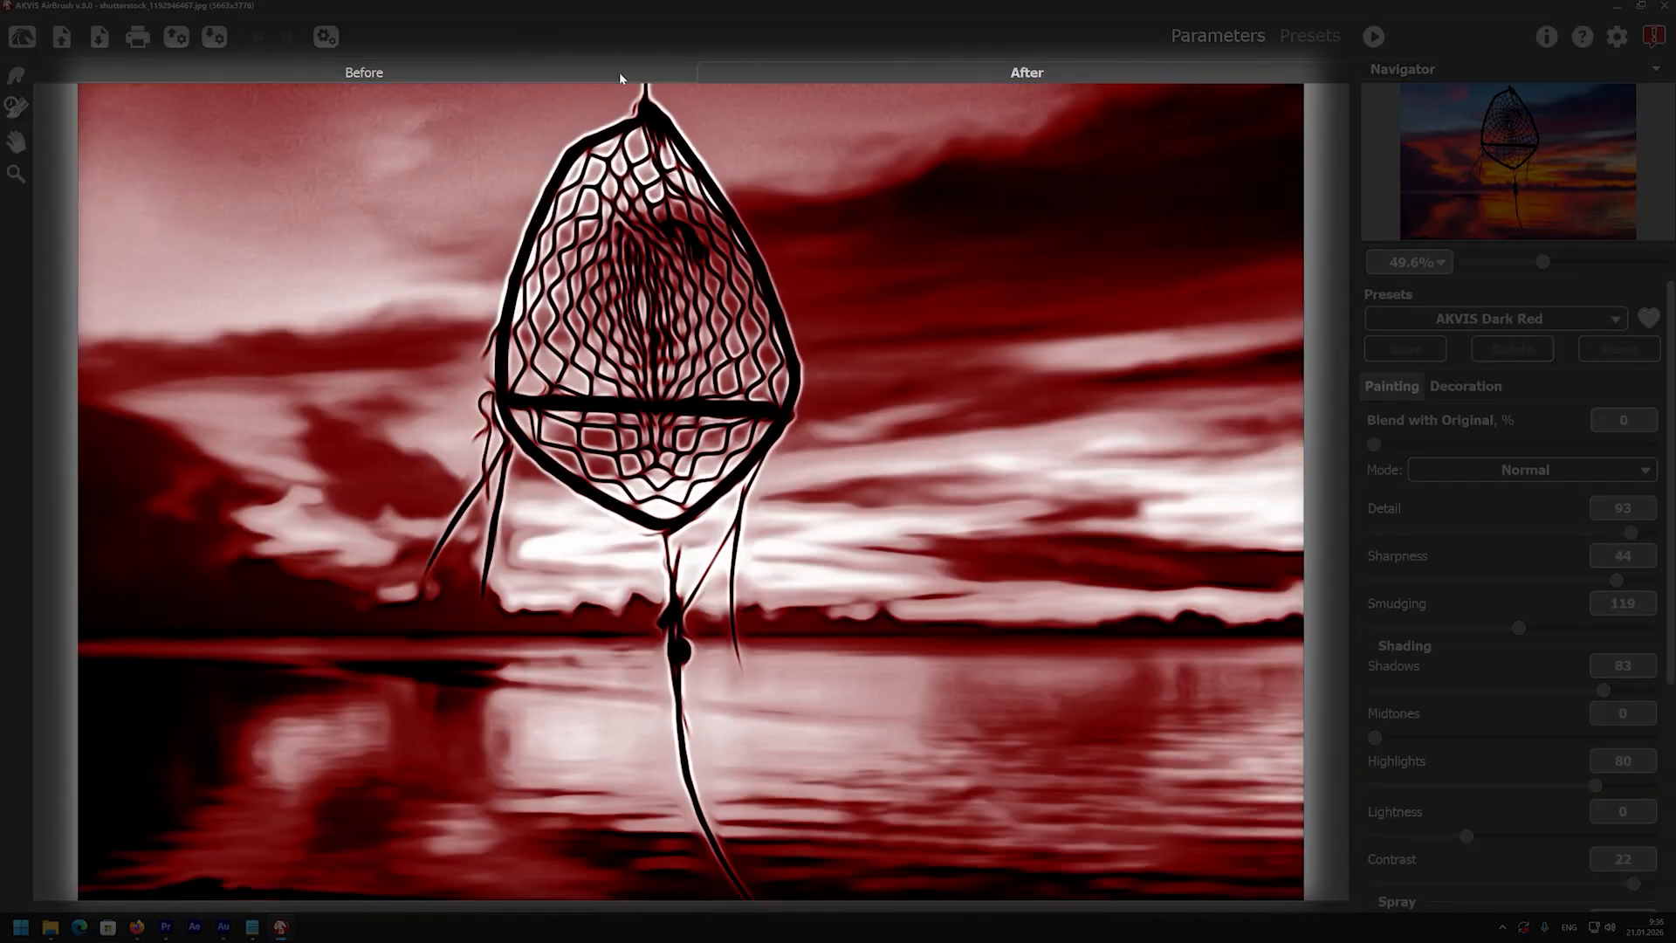
click(587, 77)
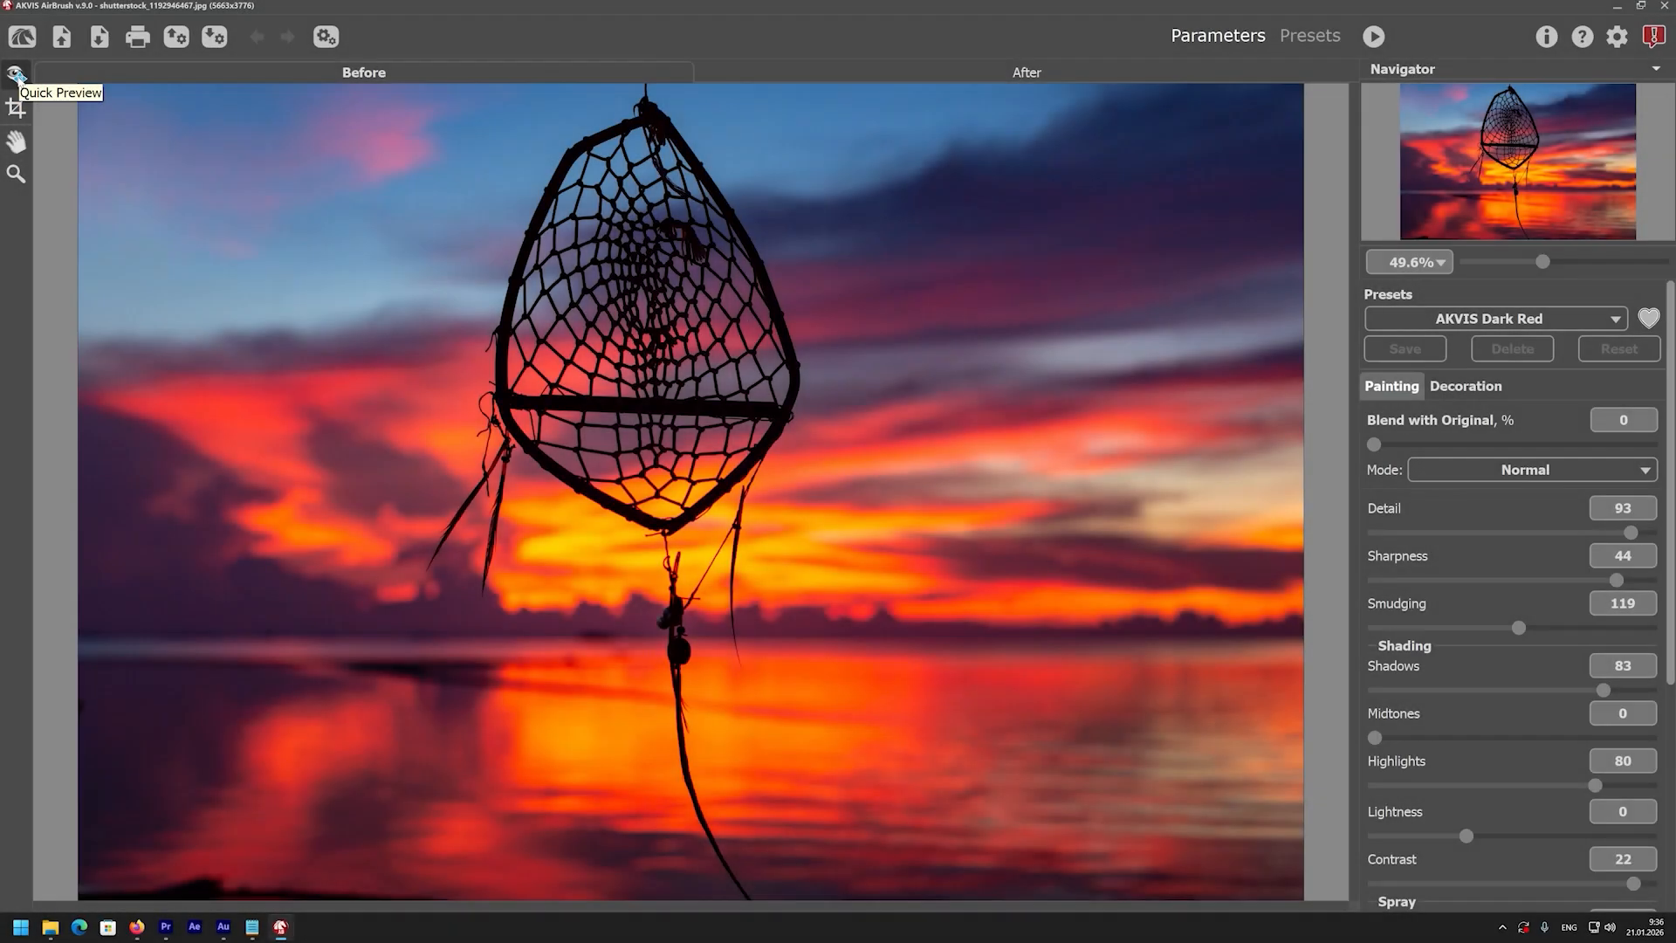
Turn on the quick preview area and set the preview window size to 1000 pixels in the preferences
click(15, 75)
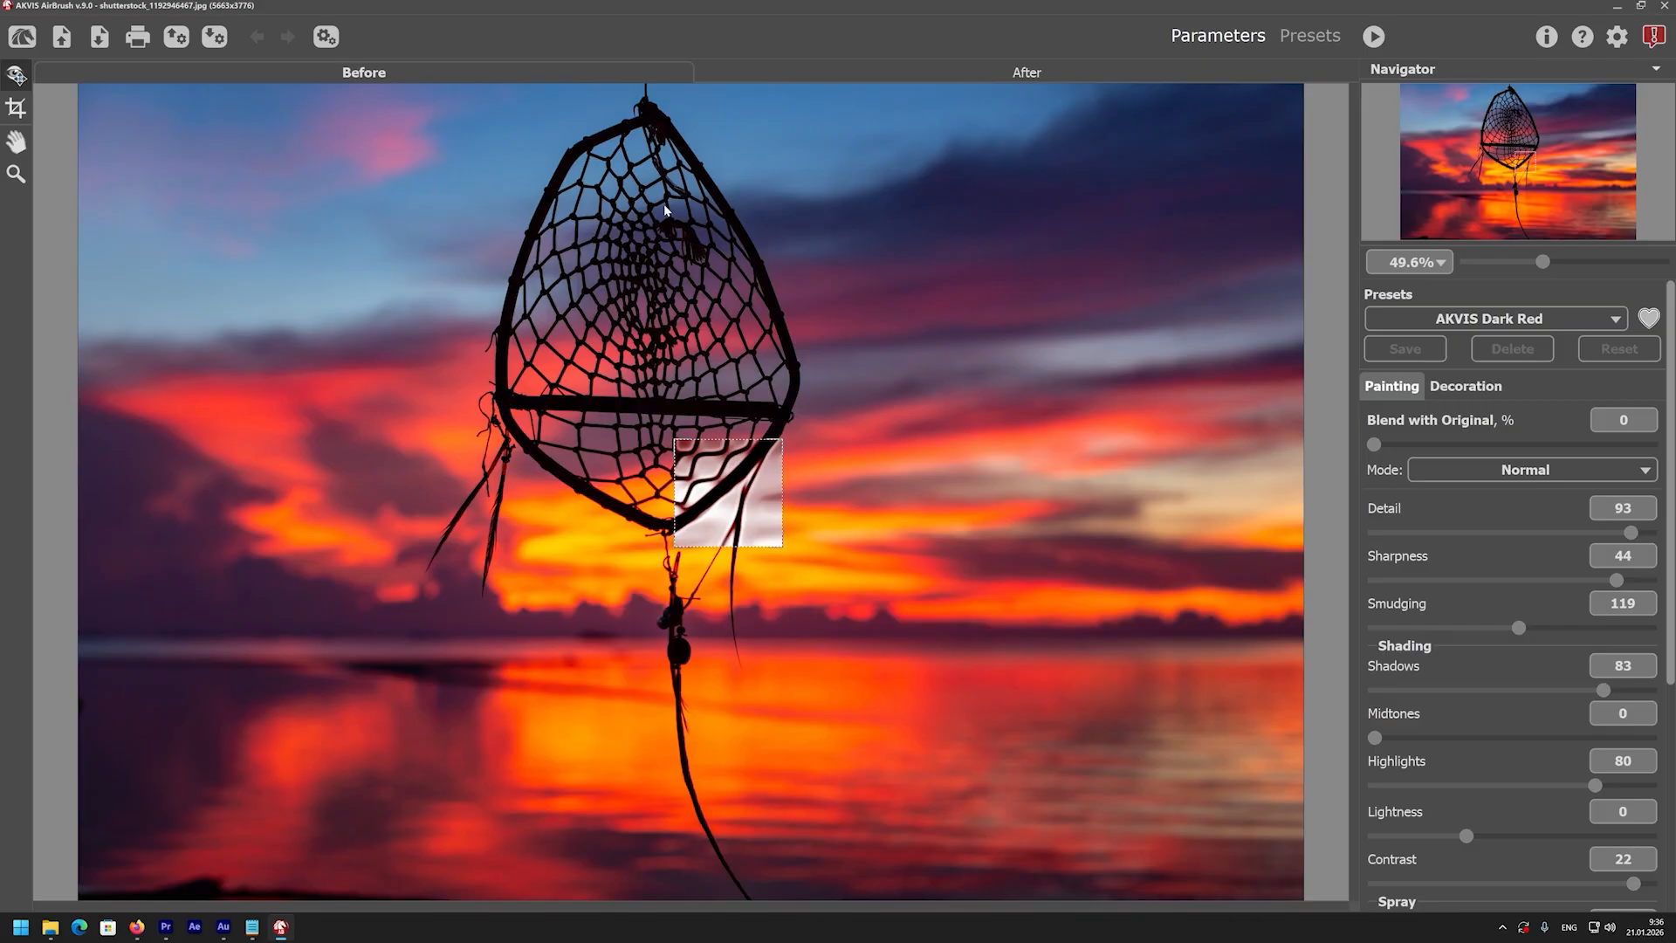
click(1616, 44)
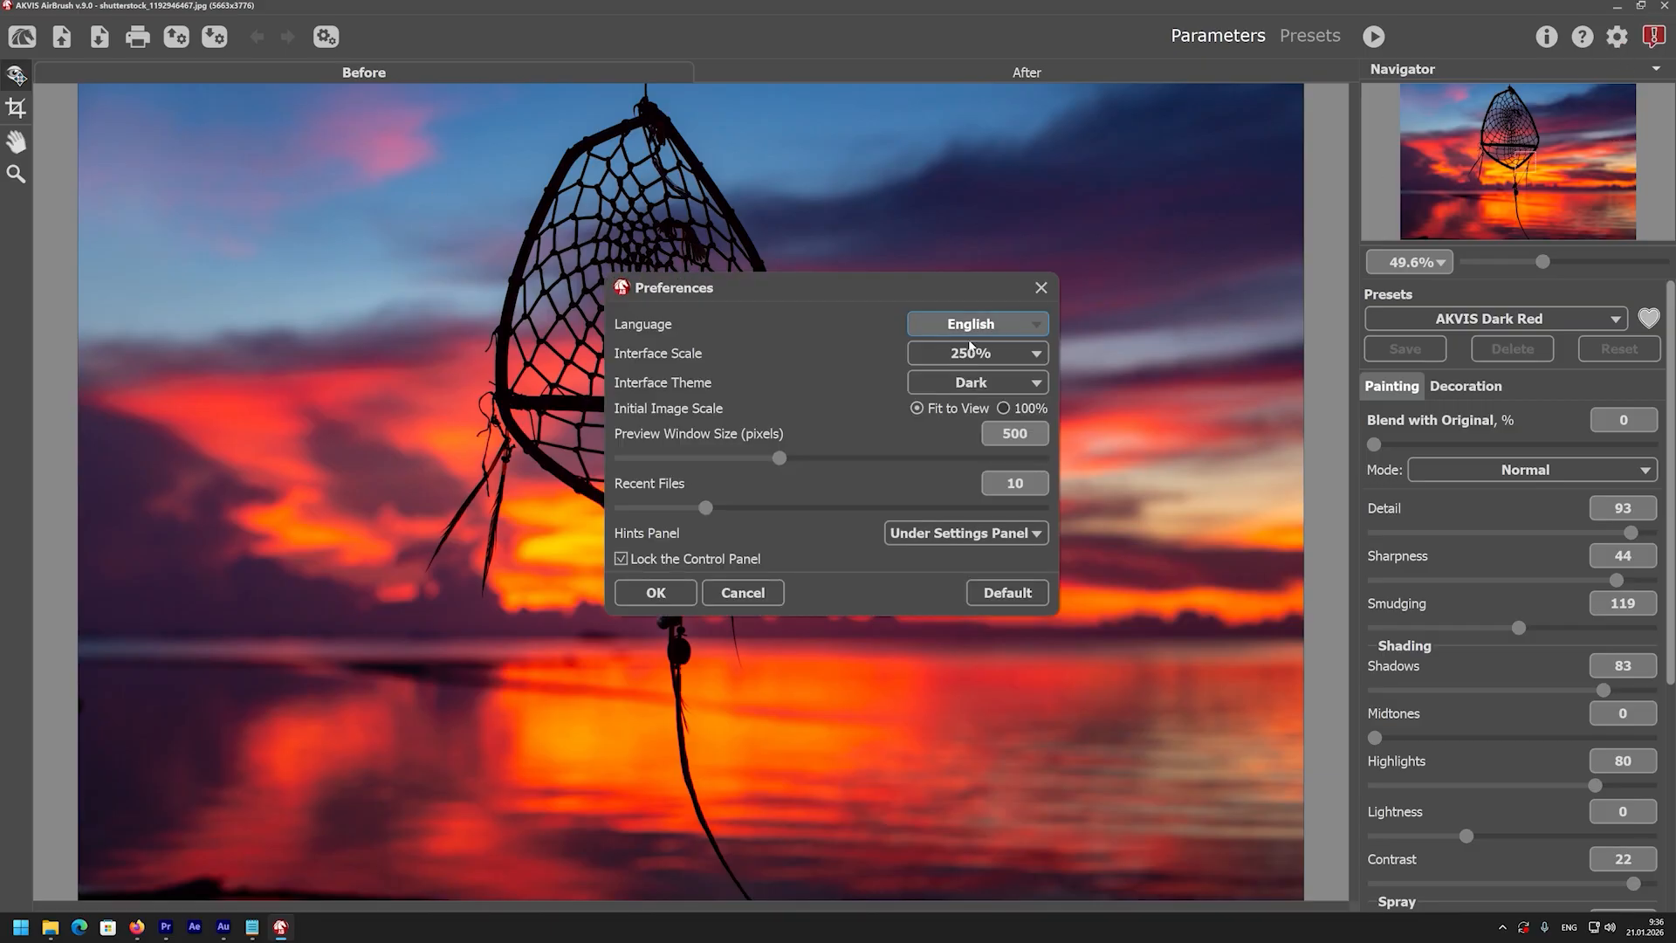
drag(790, 457, 1047, 457)
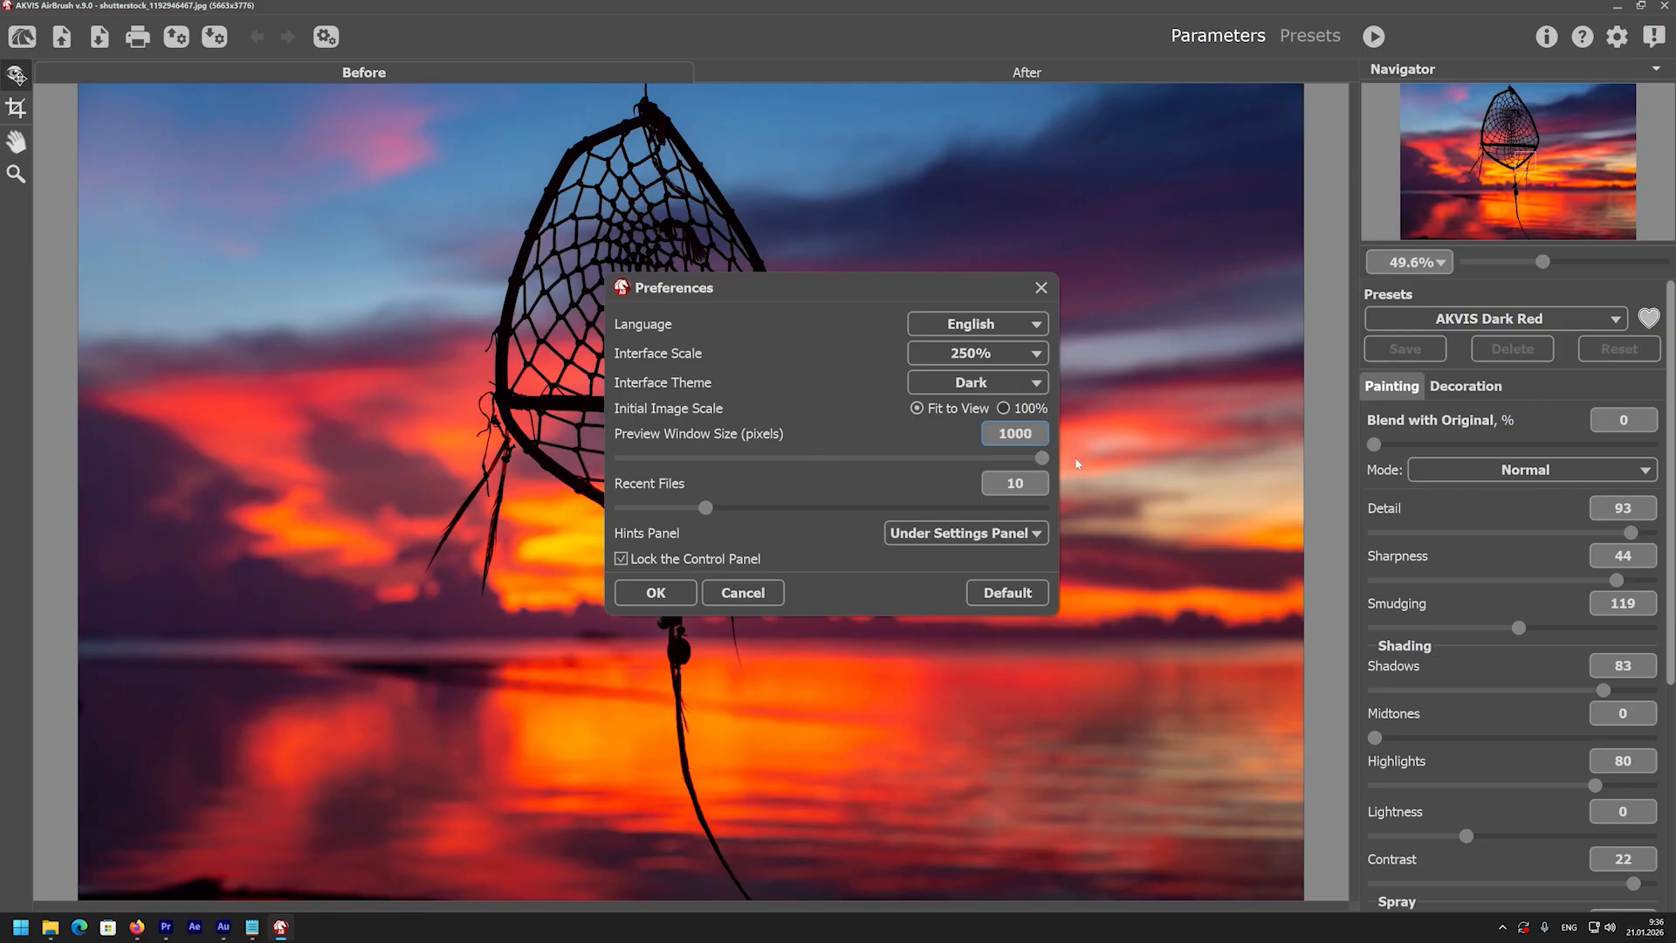
click(690, 588)
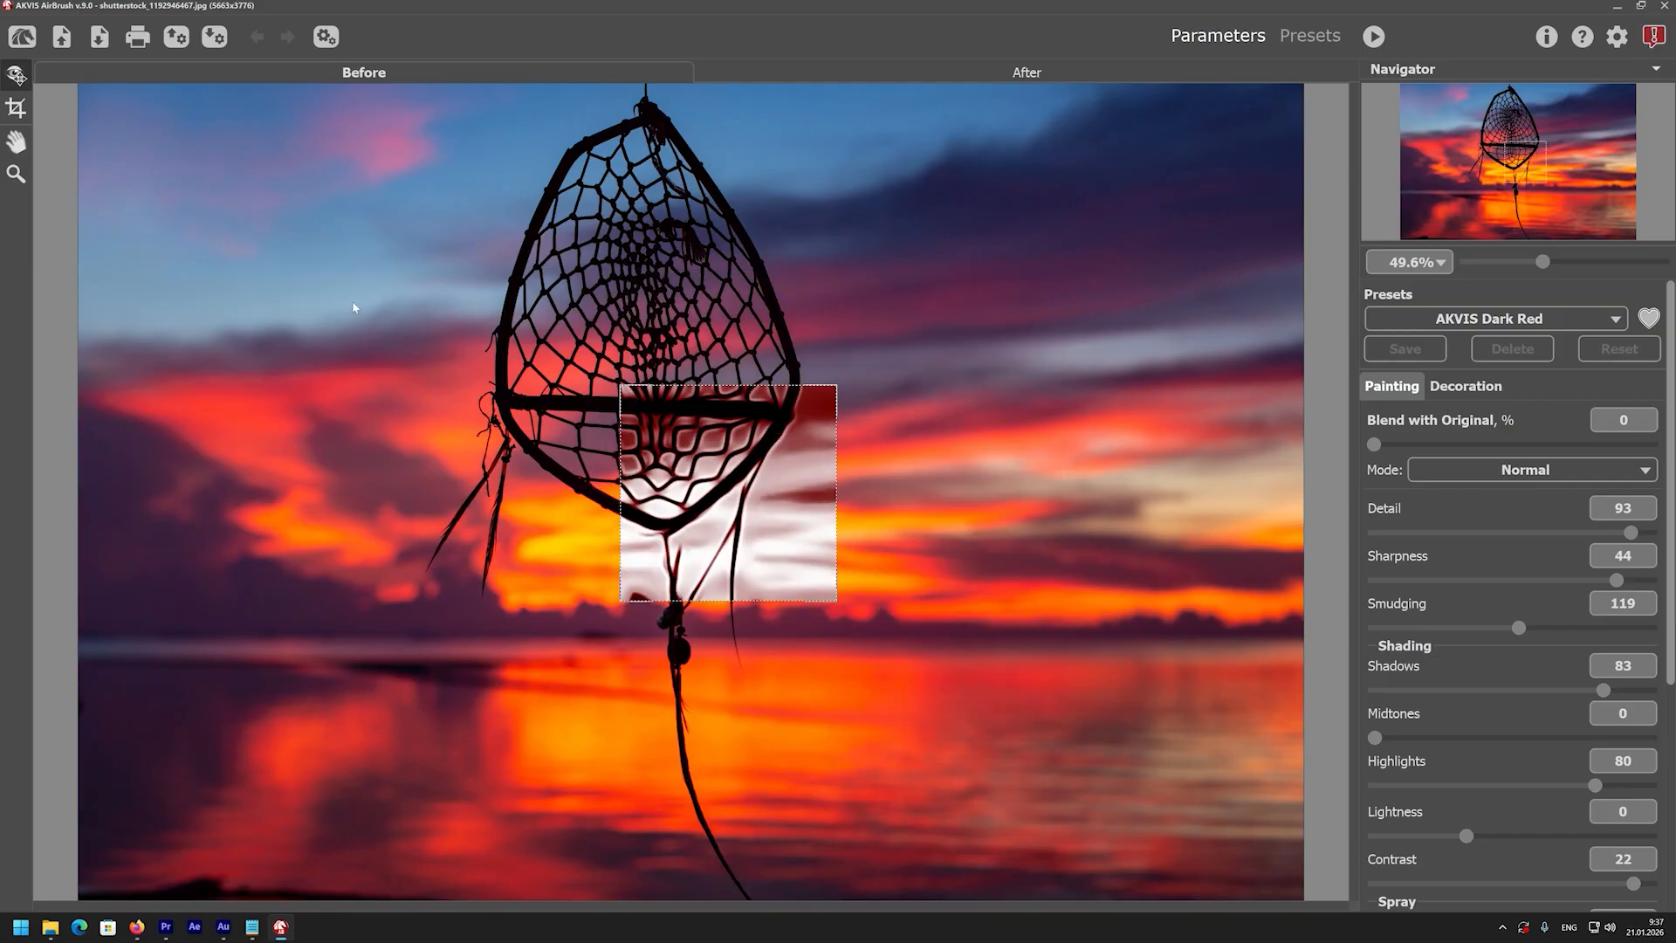
Crop the photo freehand to about 5124 x 3351 pixels, keeping the whole net in the frame
click(16, 107)
drag(94, 84, 150, 135)
drag(408, 445, 386, 374)
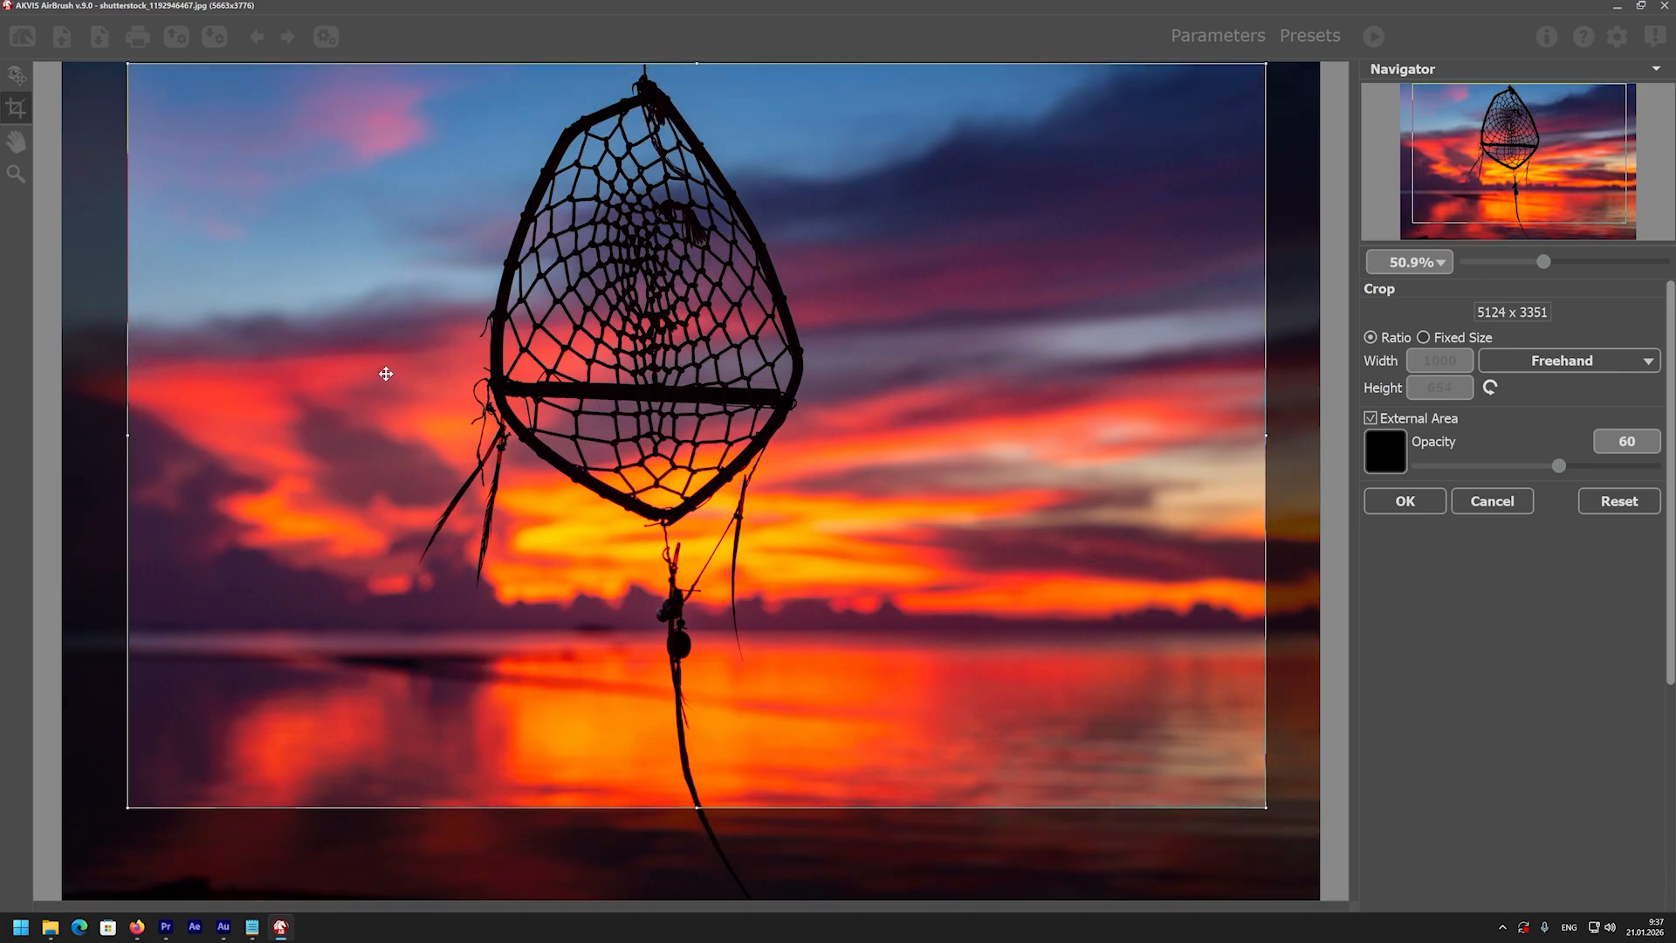
click(1404, 500)
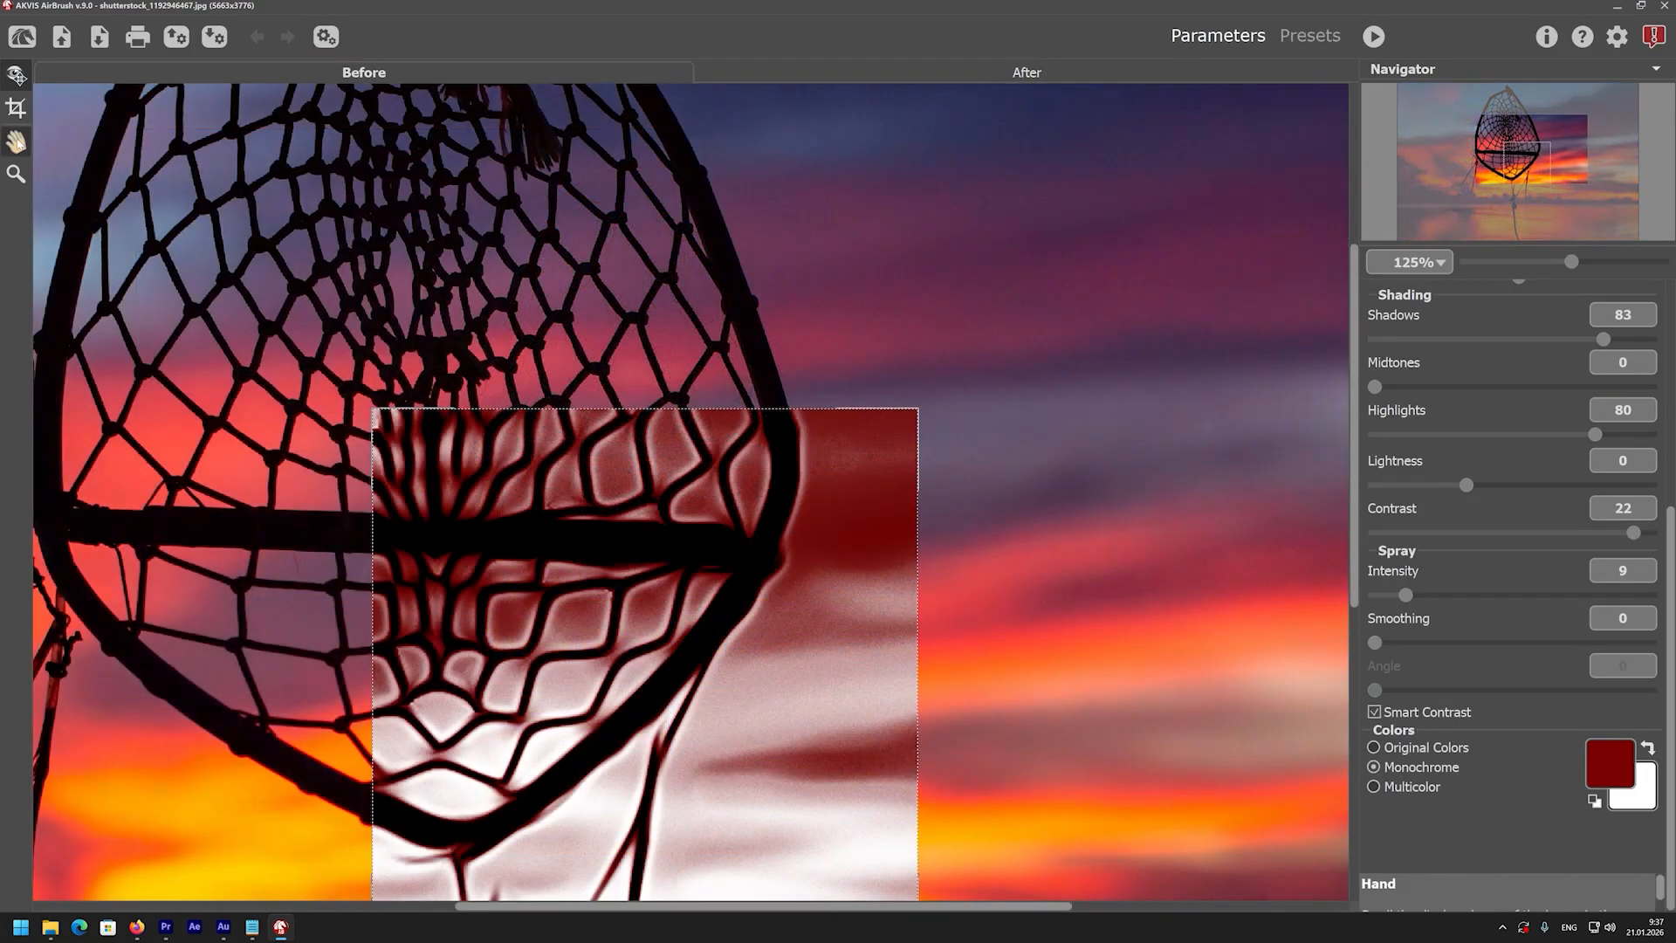
Pan around the enlarged photo with the Hand tool and fit the image back into the window
click(19, 144)
drag(322, 296, 628, 303)
drag(520, 588, 568, 396)
drag(873, 665, 591, 523)
drag(851, 328, 790, 586)
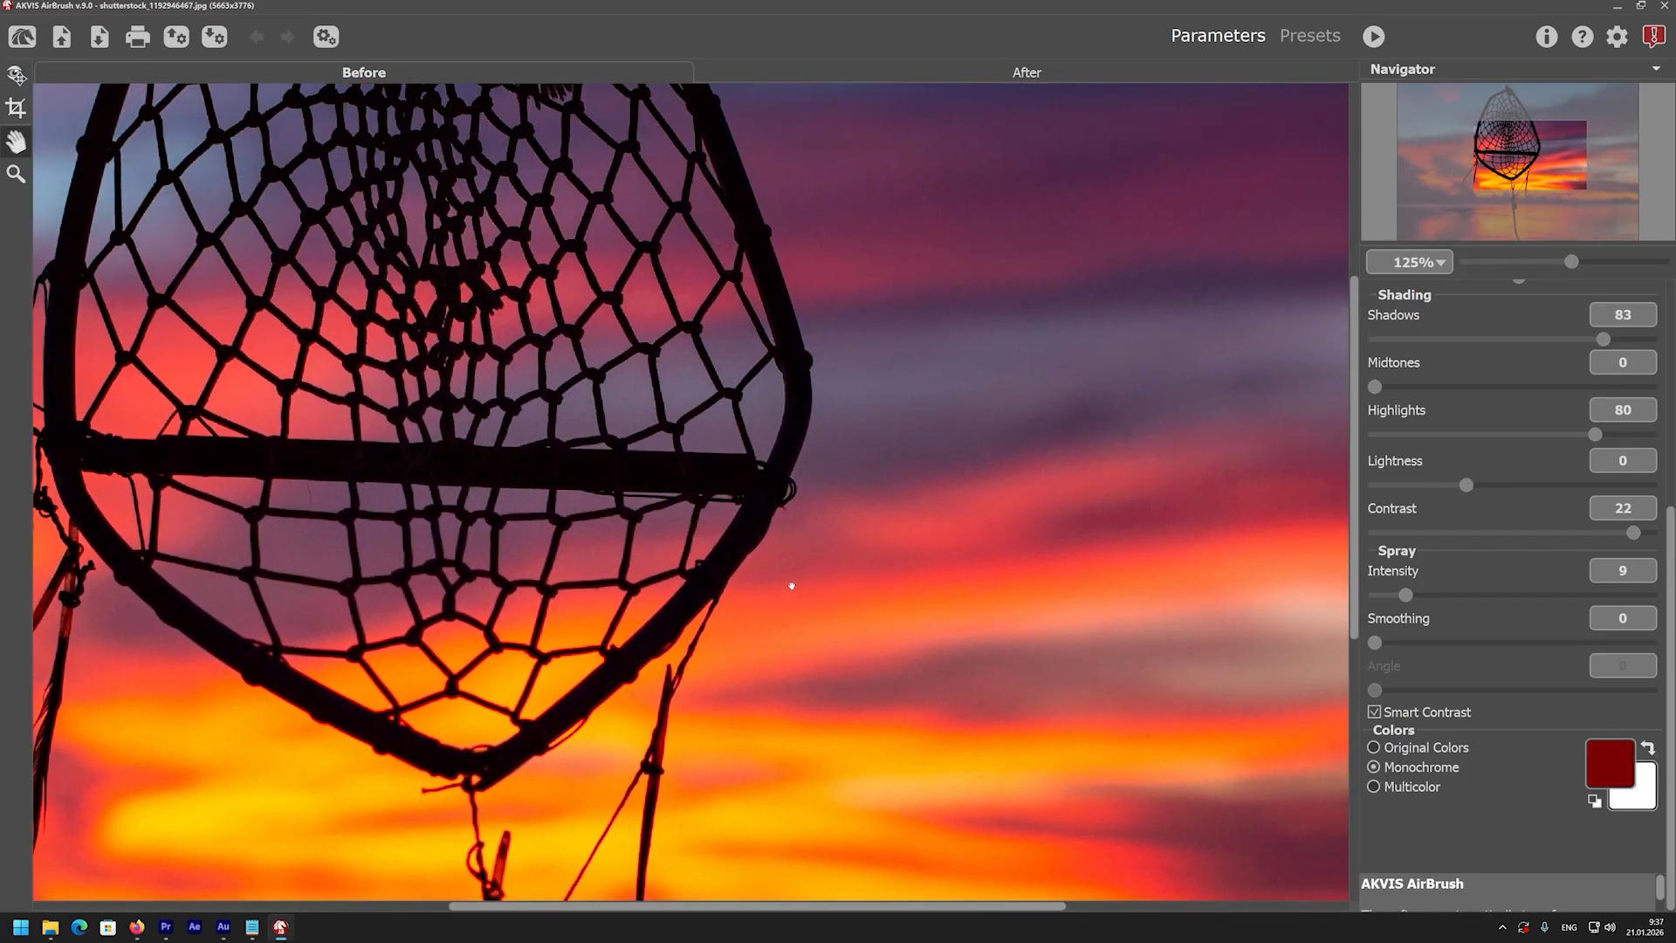
double_click(16, 142)
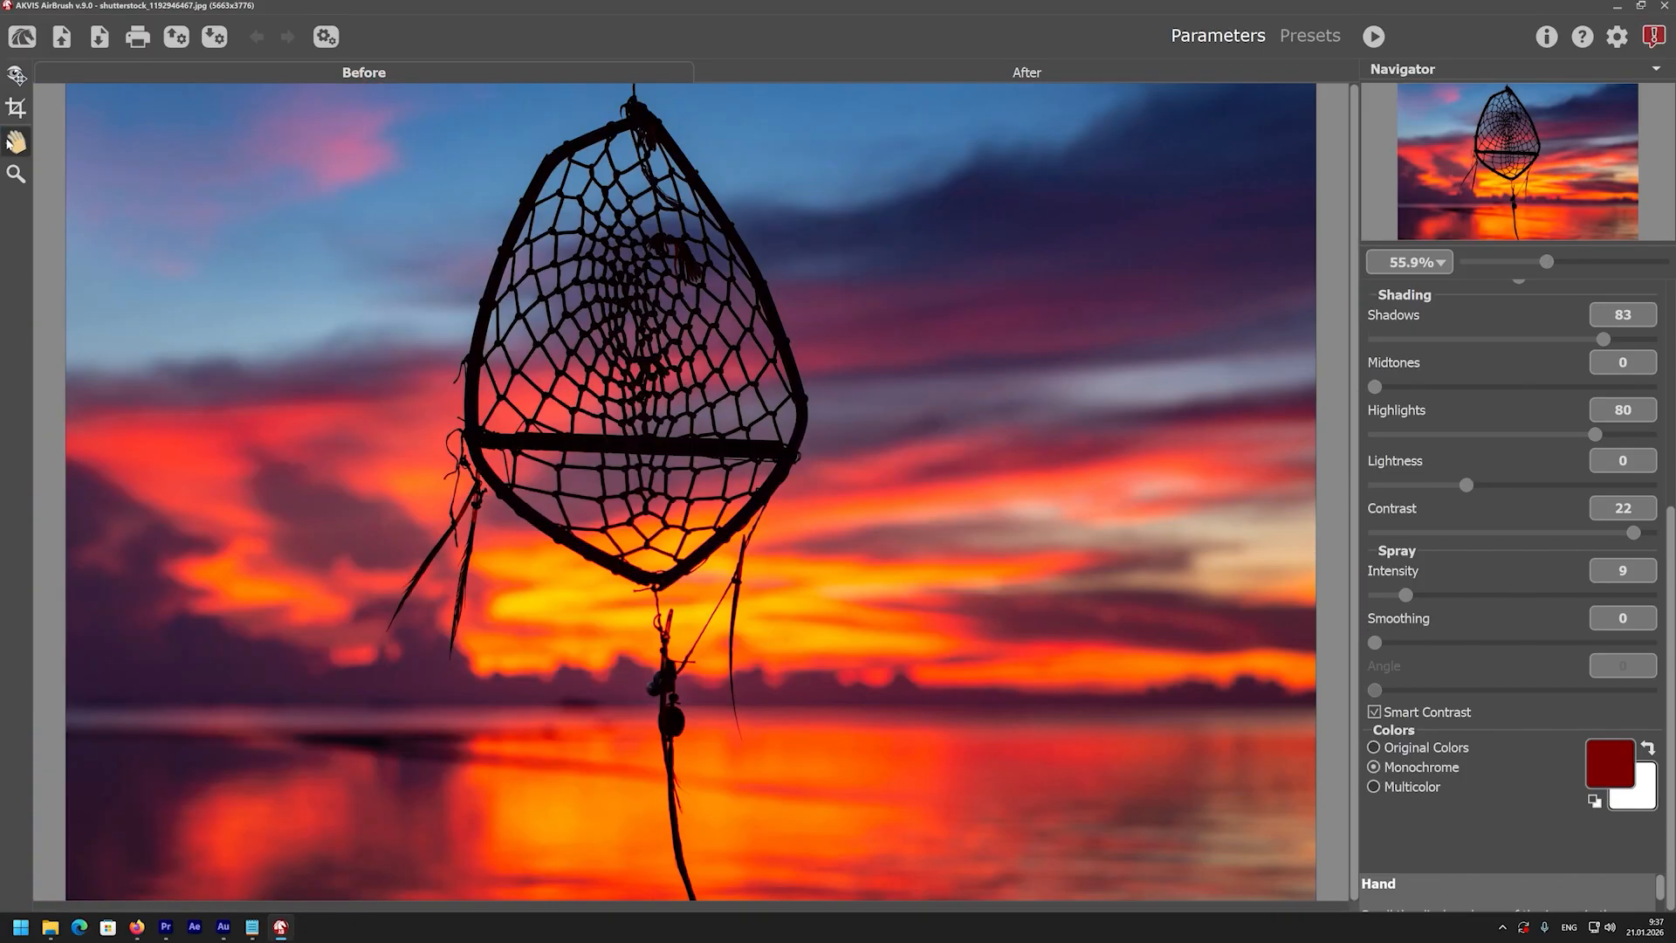
Magnify the centre of the net to 1600% with the Zoom tool, and fit the whole image back into the window
click(16, 174)
click(661, 415)
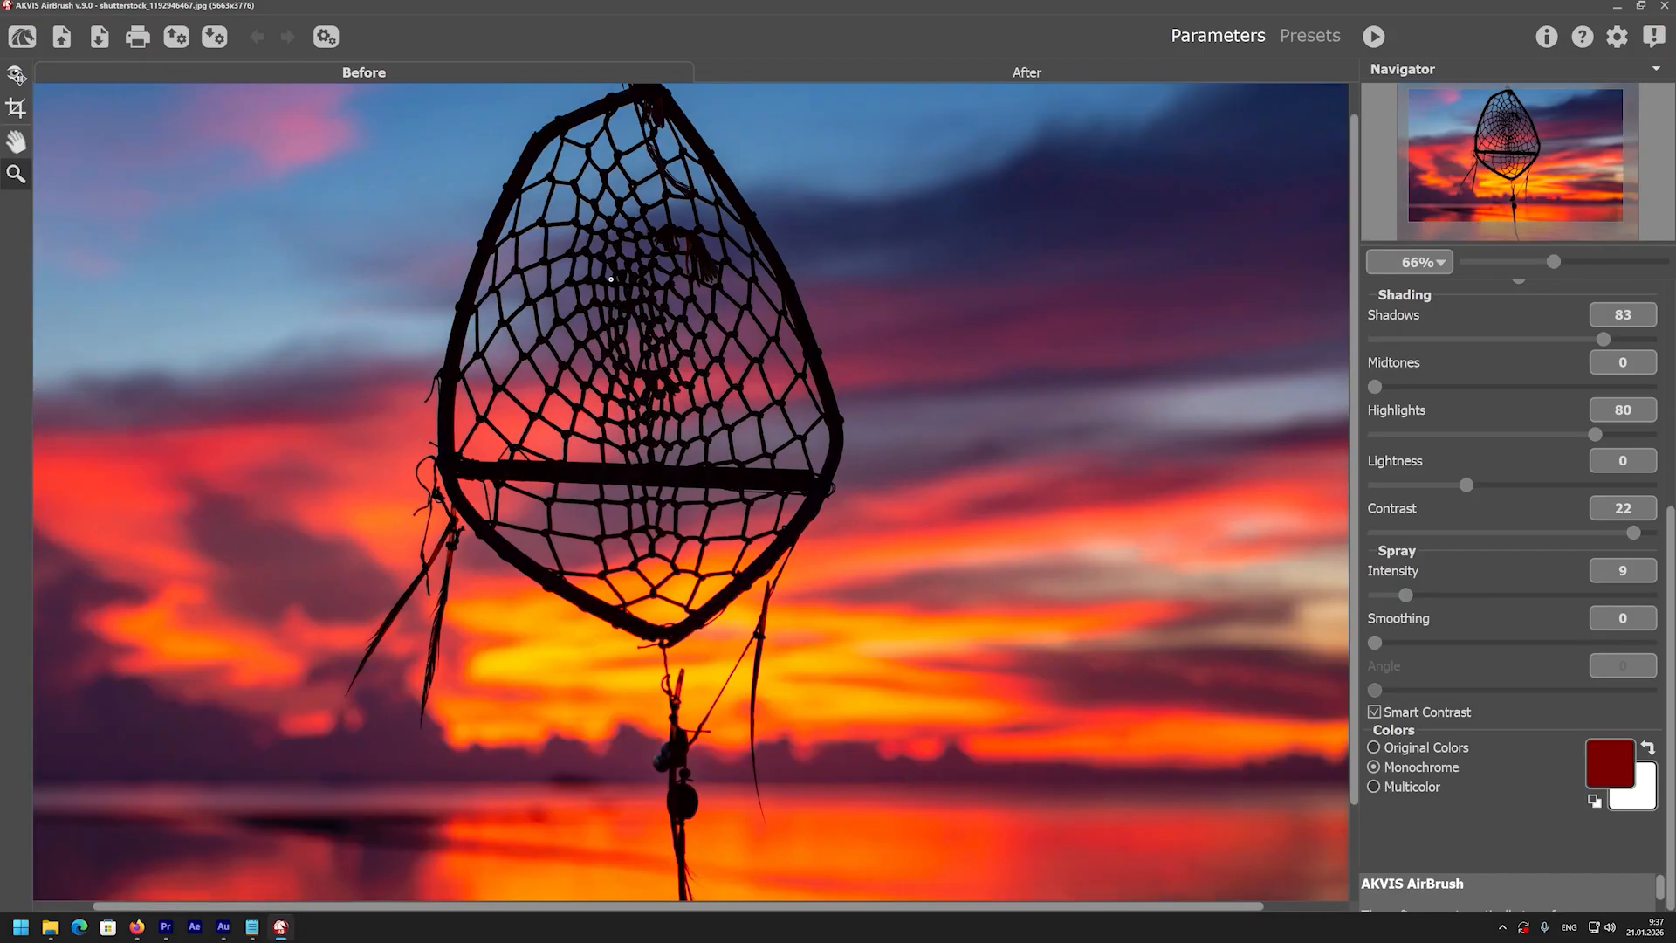
click(662, 415)
click(662, 414)
click(661, 415)
click(662, 415)
click(662, 415)
click(661, 414)
click(662, 414)
click(662, 414)
click(662, 415)
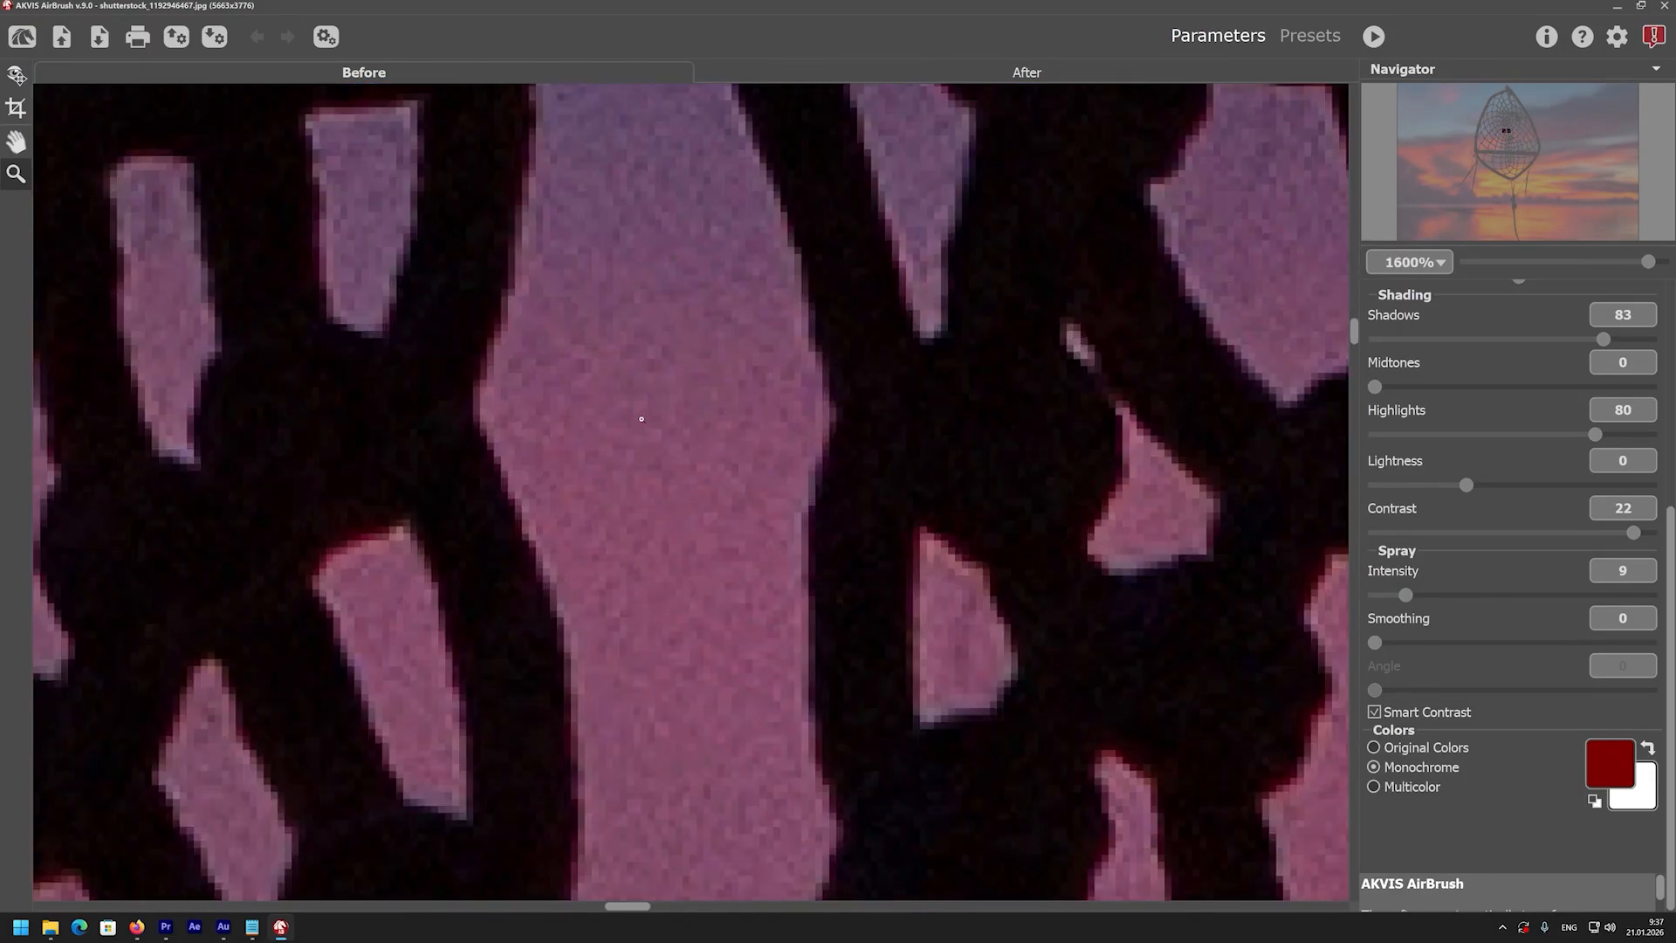
double_click(17, 142)
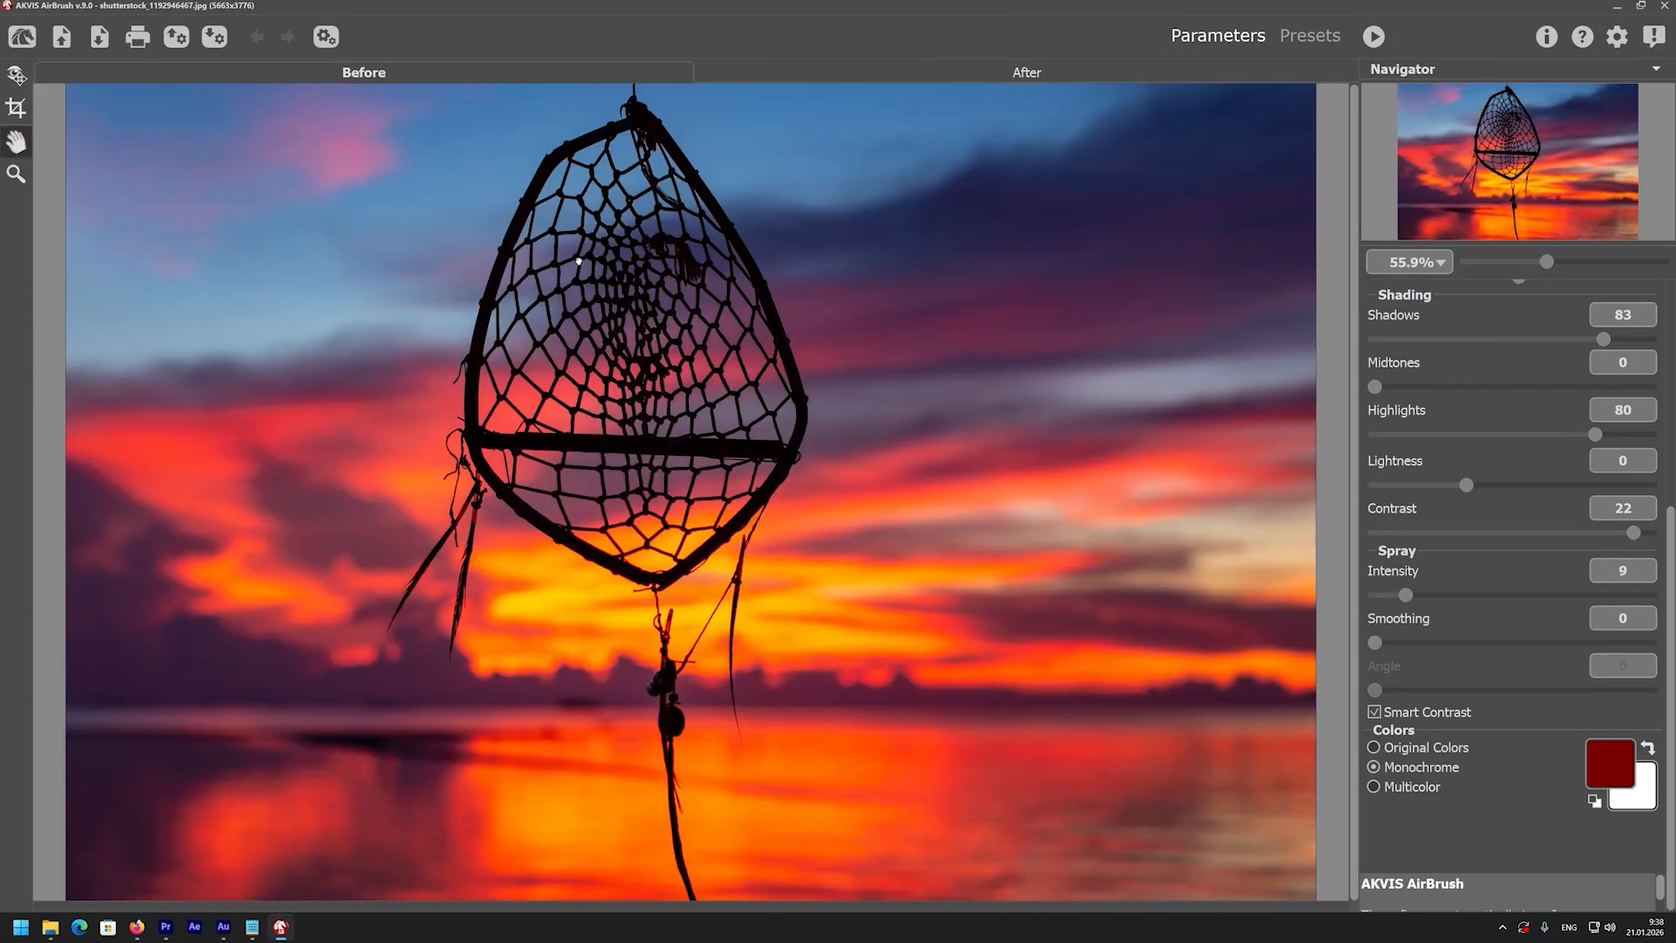
Smudge the net's frame and the knotted cord hanging below it on the processed result
click(969, 79)
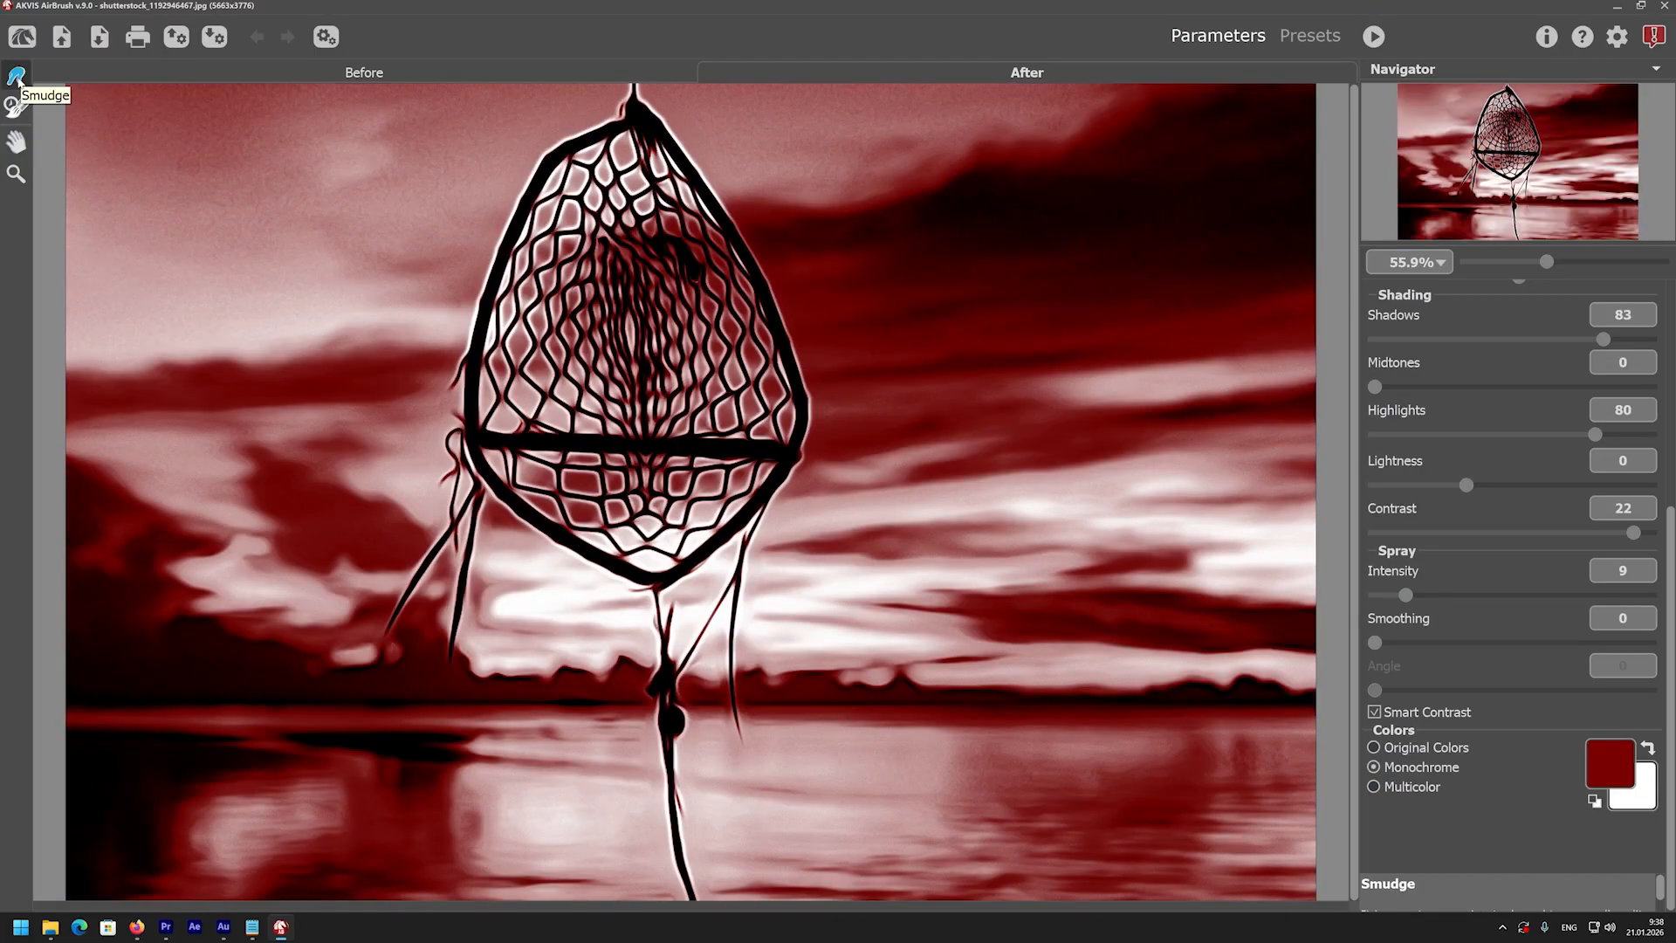
click(16, 77)
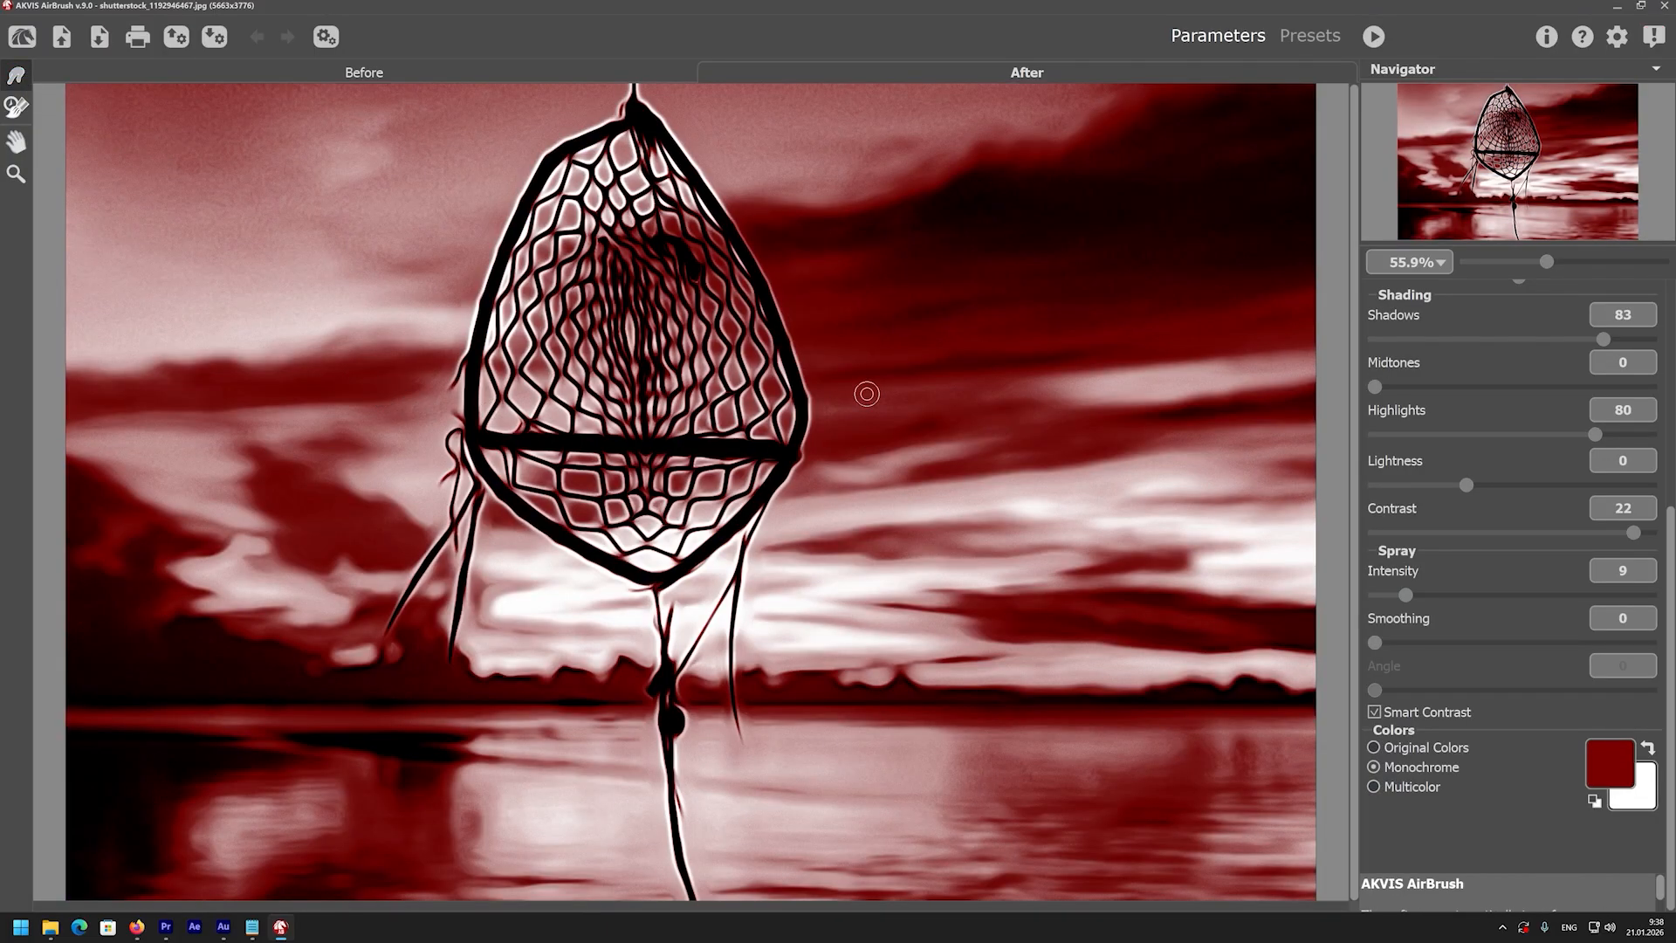
mouse_move(711, 266)
mouse_down()
mouse_move(752, 283)
mouse_move(766, 370)
mouse_move(785, 349)
mouse_move(809, 414)
mouse_move(801, 399)
mouse_move(792, 466)
mouse_move(744, 509)
mouse_move(706, 606)
mouse_move(768, 524)
mouse_move(840, 562)
mouse_up()
drag(653, 608, 673, 636)
drag(614, 572, 691, 646)
mouse_move(701, 569)
mouse_down()
mouse_move(660, 619)
mouse_move(676, 582)
mouse_move(664, 707)
mouse_up()
drag(663, 707, 671, 784)
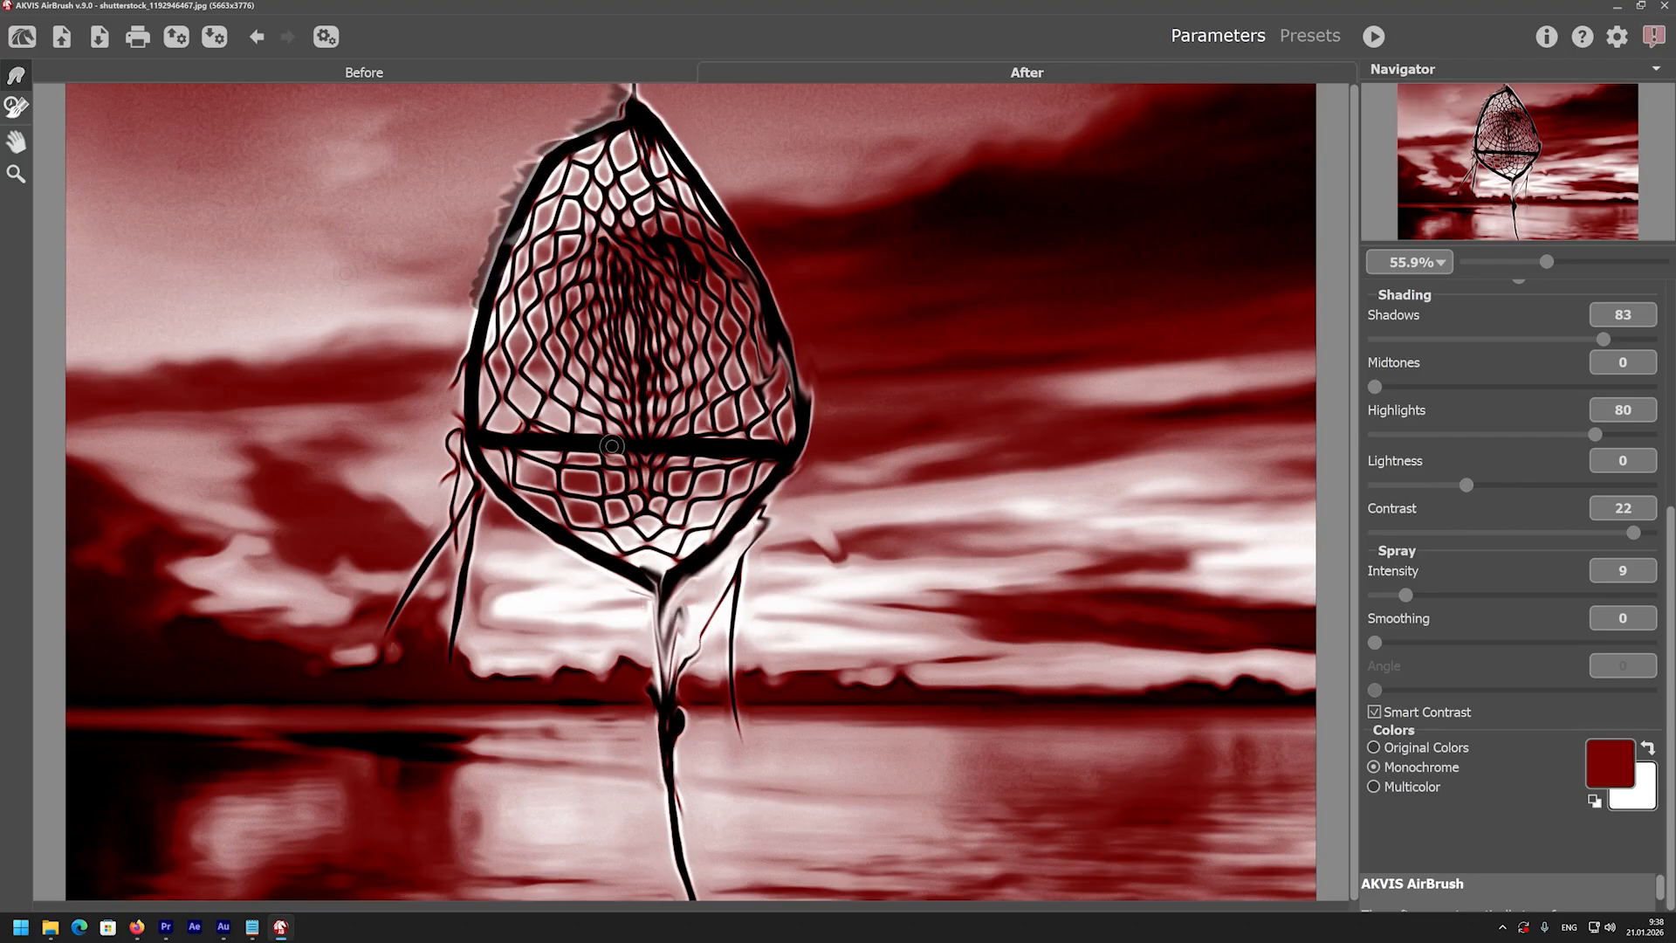
Undo all the smudge strokes
key(ctrl+z)
key(ctrl+z)
key(ctrl+z)
key(ctrl+z)
key(ctrl+z)
key(ctrl+z)
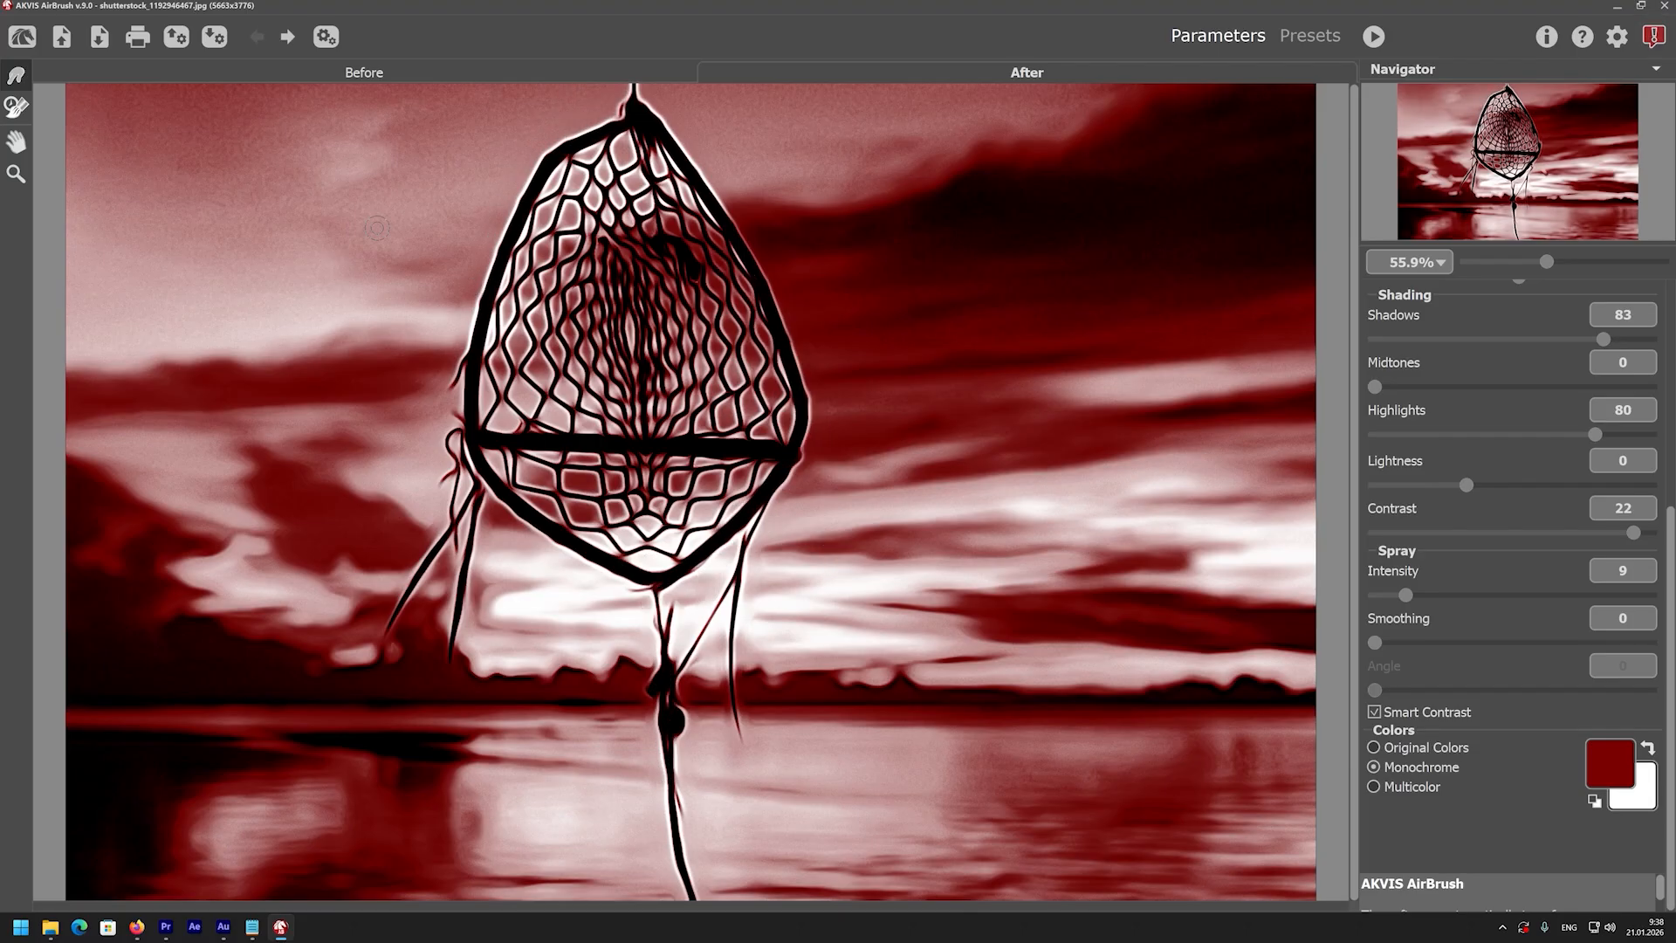
Try History Brush strokes on the net's frame and crossbar, and check the tool's brush options
click(15, 106)
mouse_move(591, 149)
mouse_down()
mouse_move(515, 215)
mouse_move(479, 348)
mouse_up()
right_click(487, 308)
drag(691, 446, 598, 450)
key(ctrl+z)
right_click(583, 128)
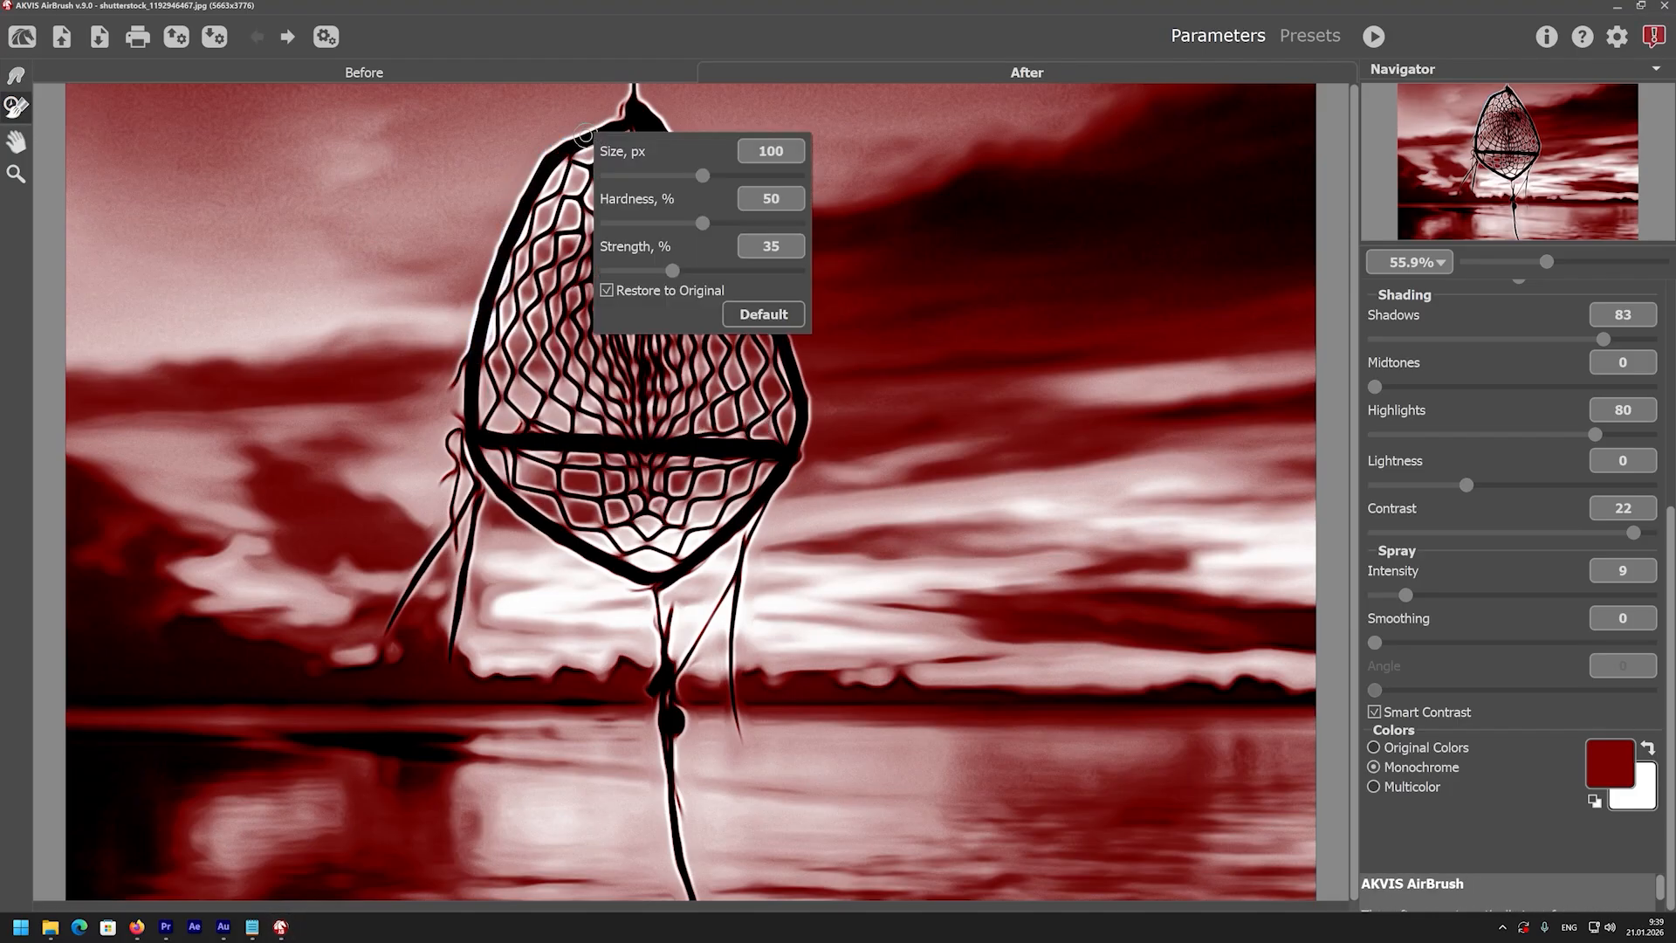
mouse_move(653, 288)
mouse_down()
mouse_move(613, 162)
mouse_move(559, 202)
mouse_move(526, 272)
mouse_up()
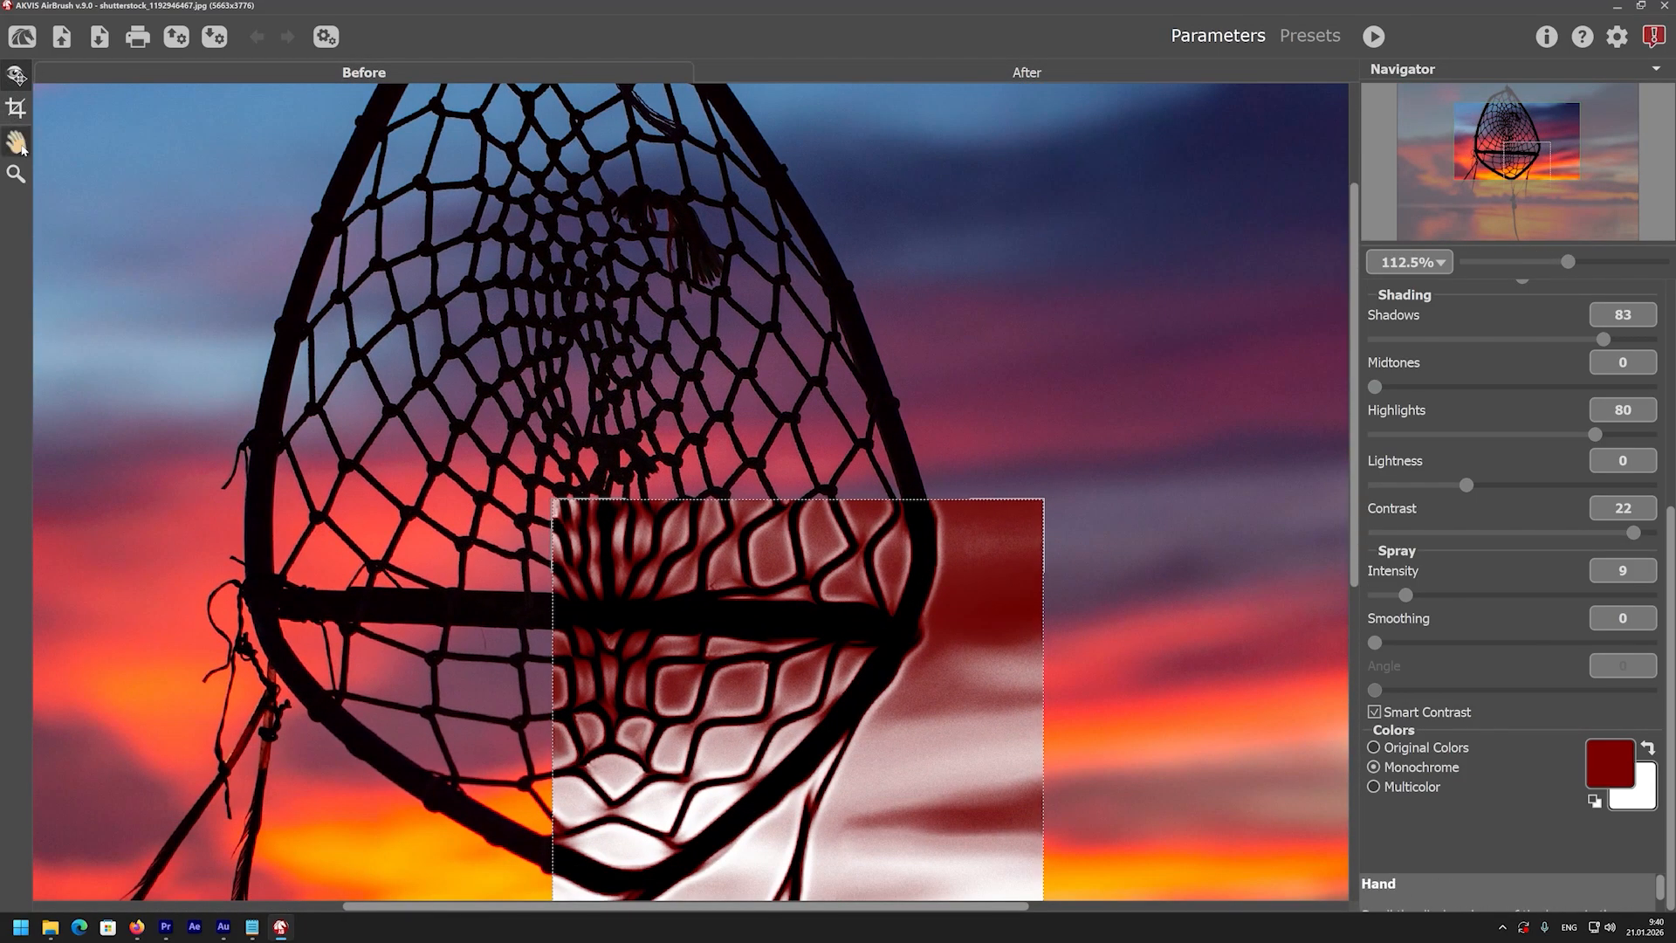
double_click(19, 144)
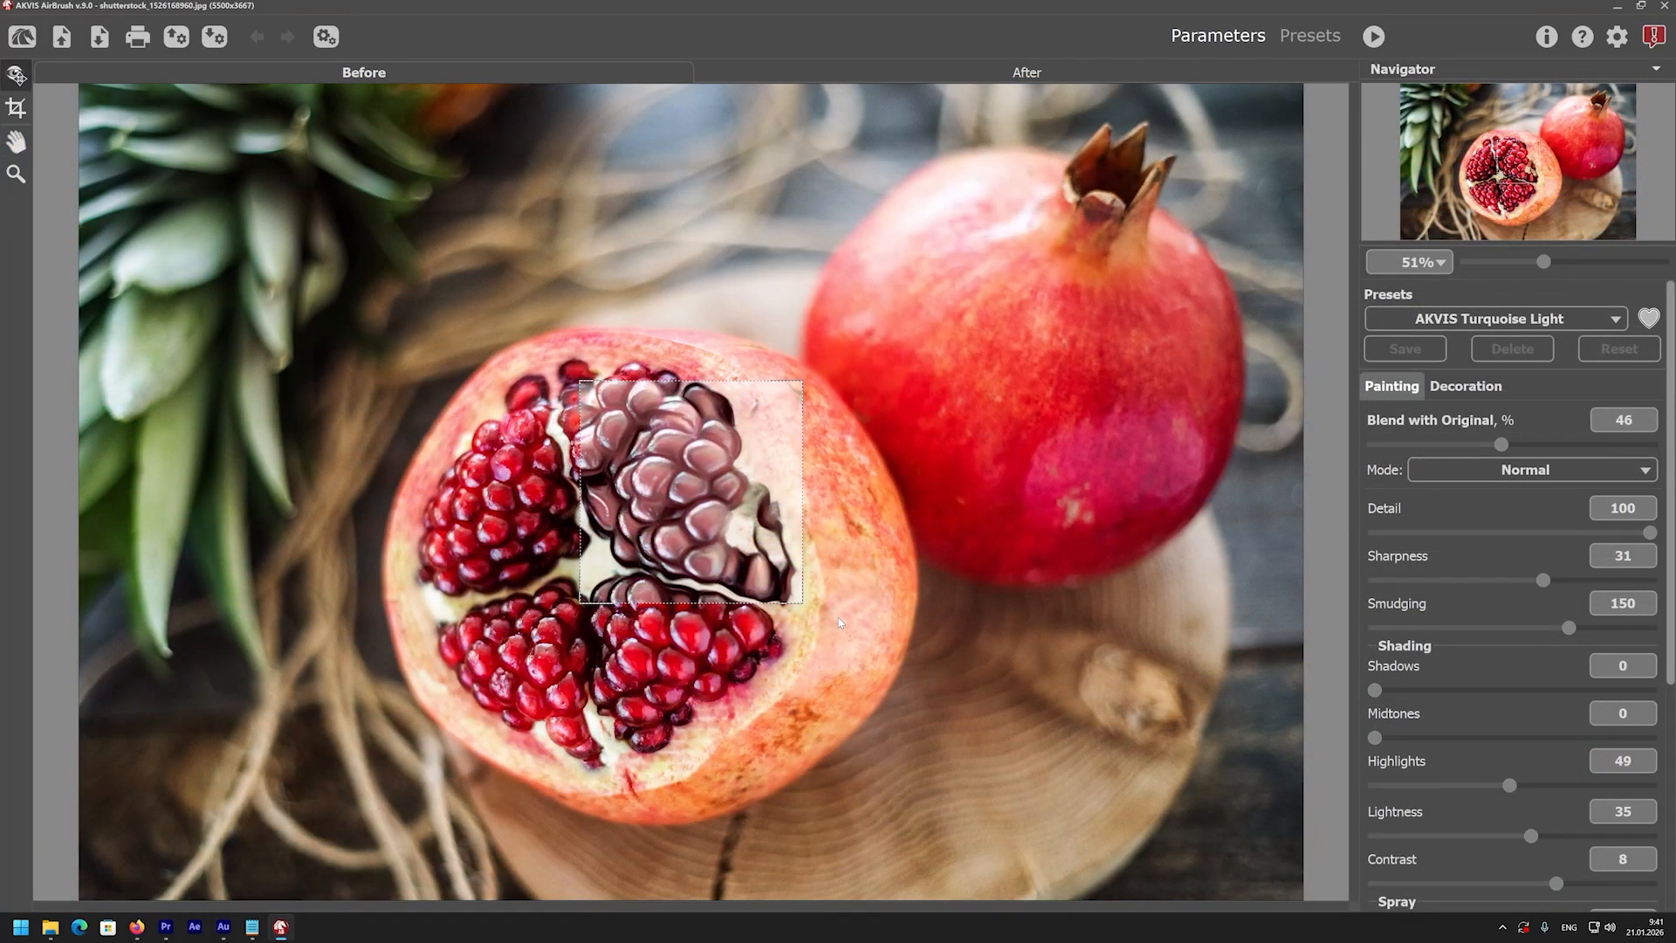
Try different Blend with Original amounts on the pomegranate photo, including 60% and 0%
drag(1504, 447, 1536, 445)
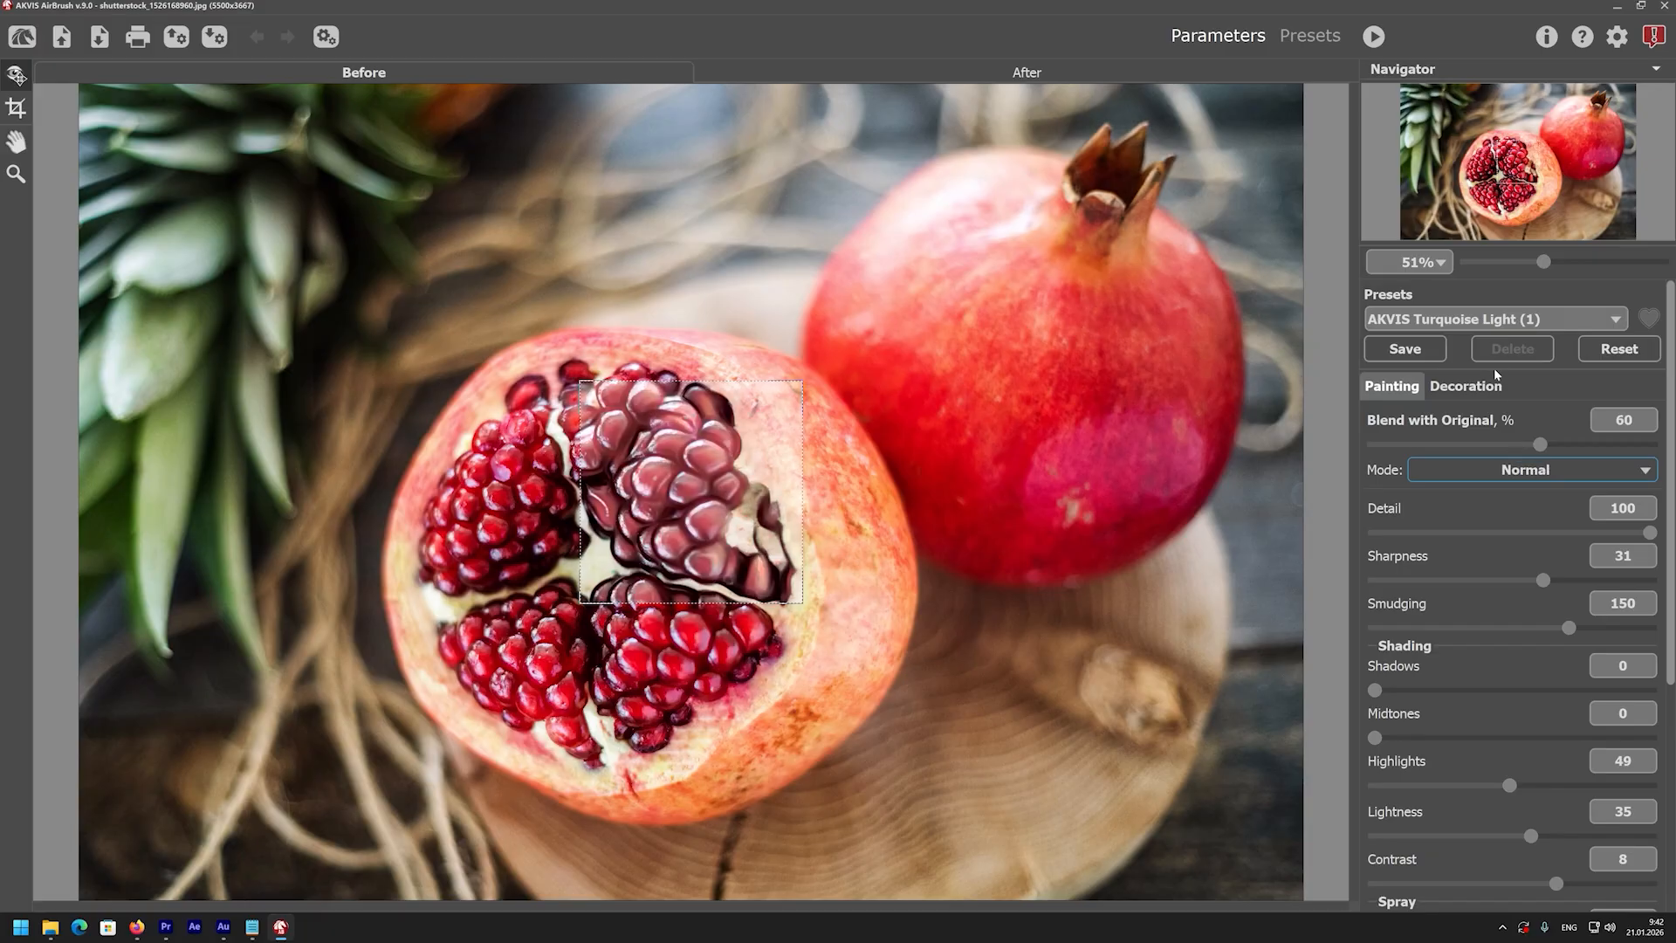
drag(1540, 445, 1361, 448)
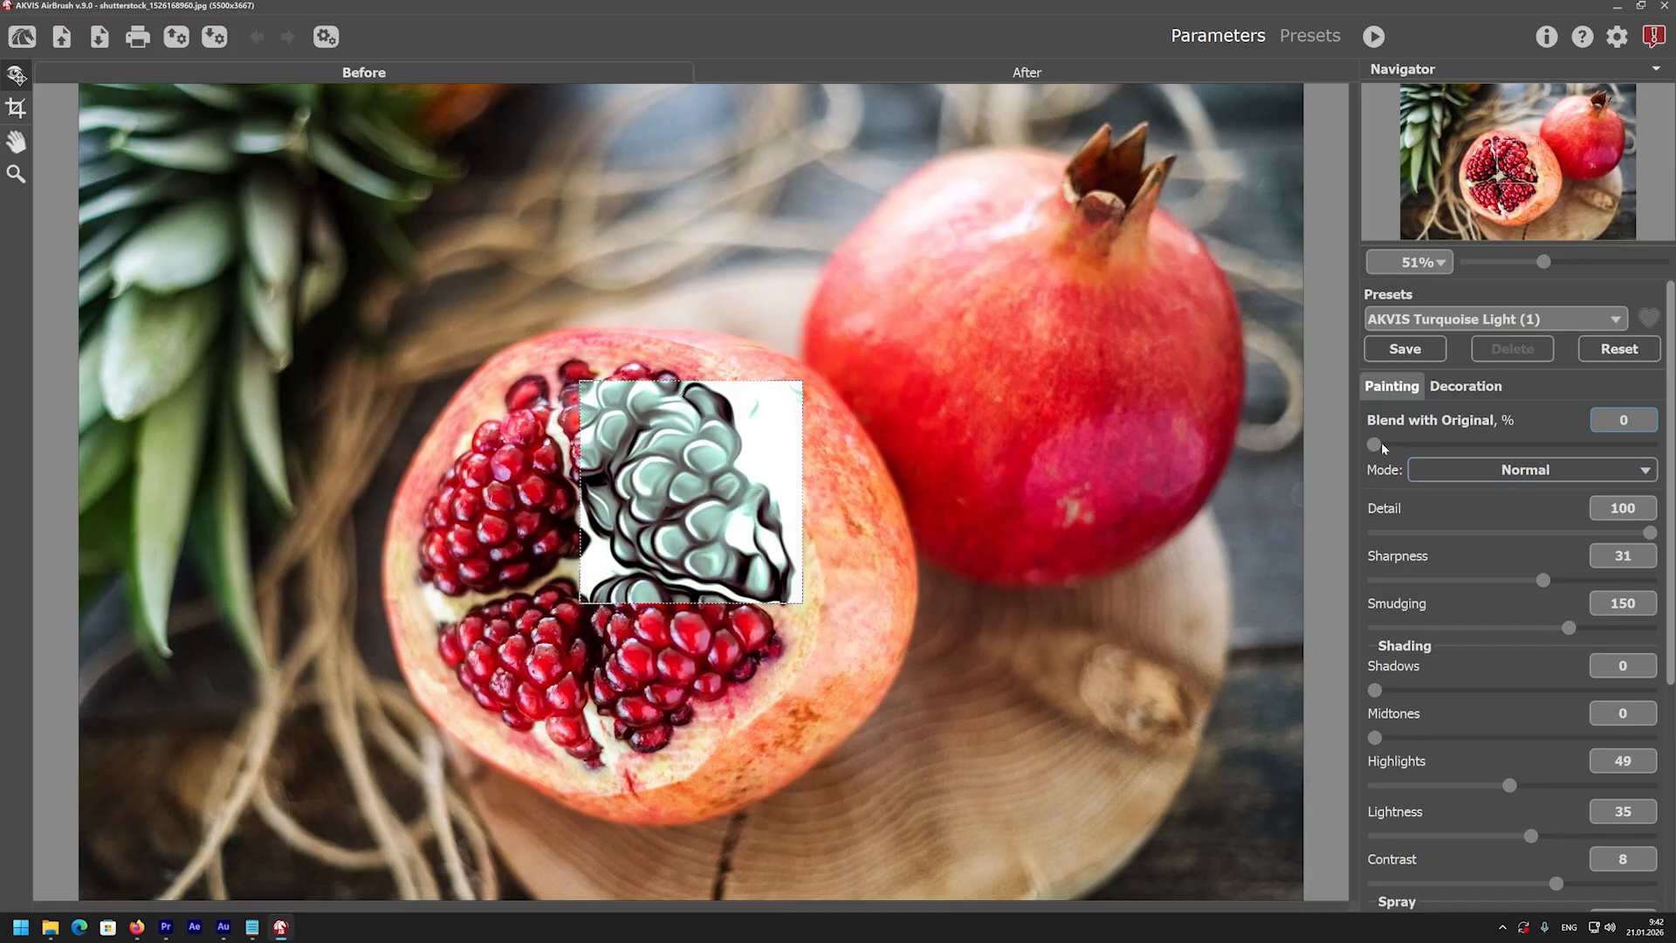
mouse_move(1375, 443)
mouse_down()
mouse_move(1543, 445)
mouse_move(1529, 445)
mouse_up()
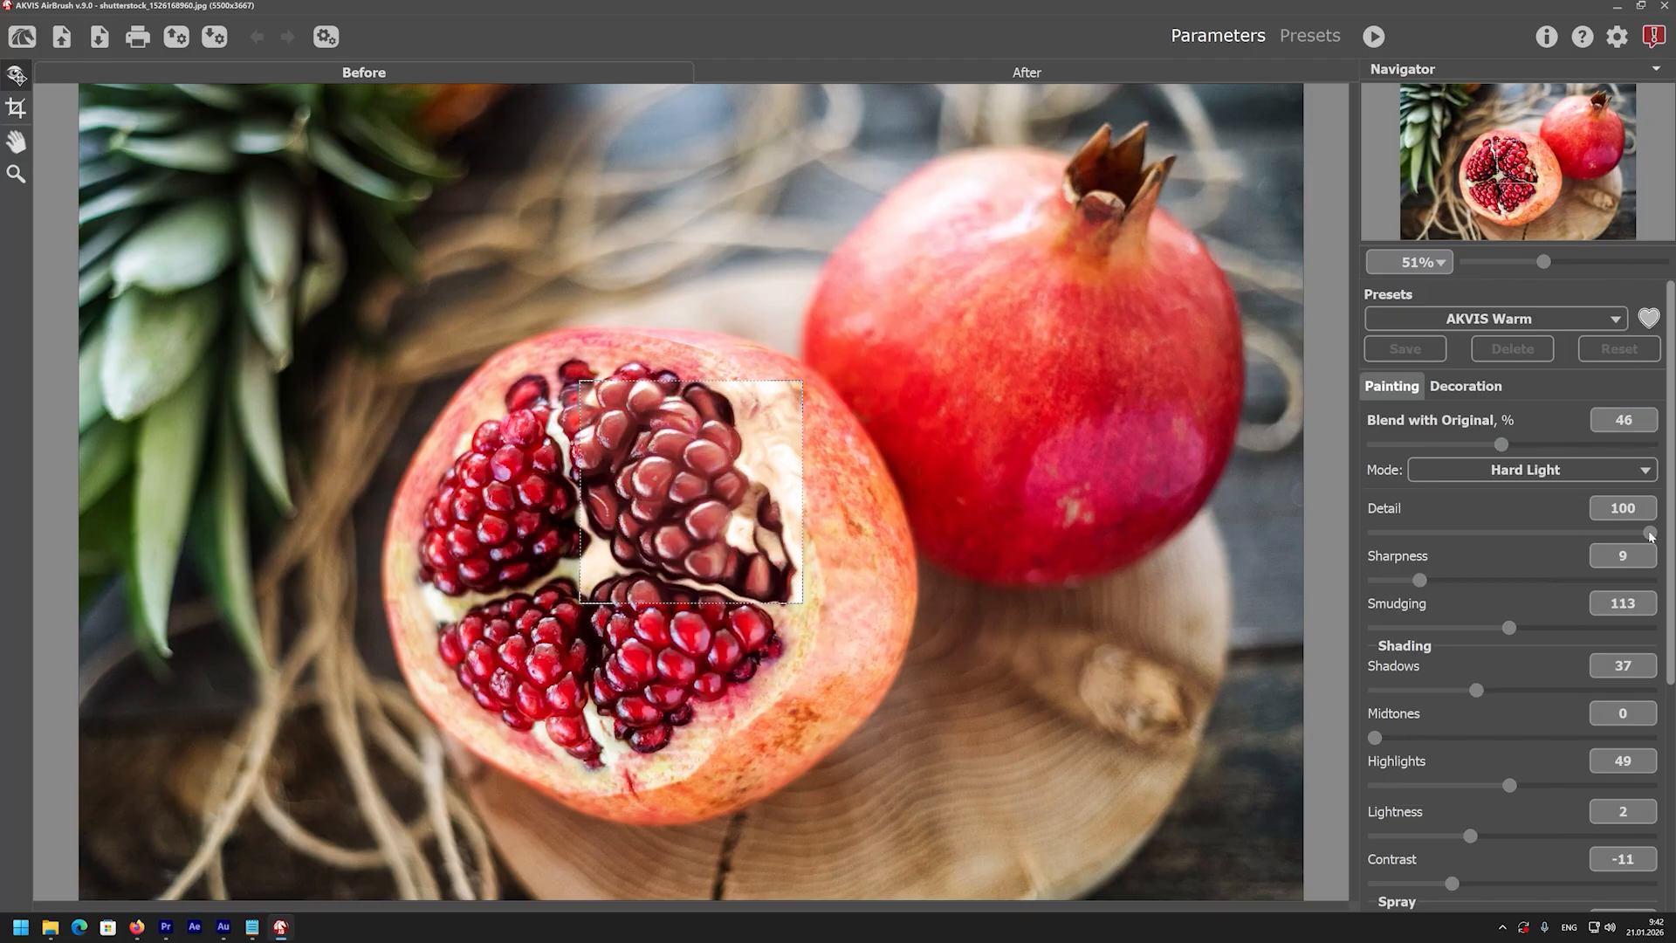
Adjust the painting settings of the AKVIS Warm preset to Detail 85, Sharpness 29 and Smudging 137
drag(1649, 533, 1614, 533)
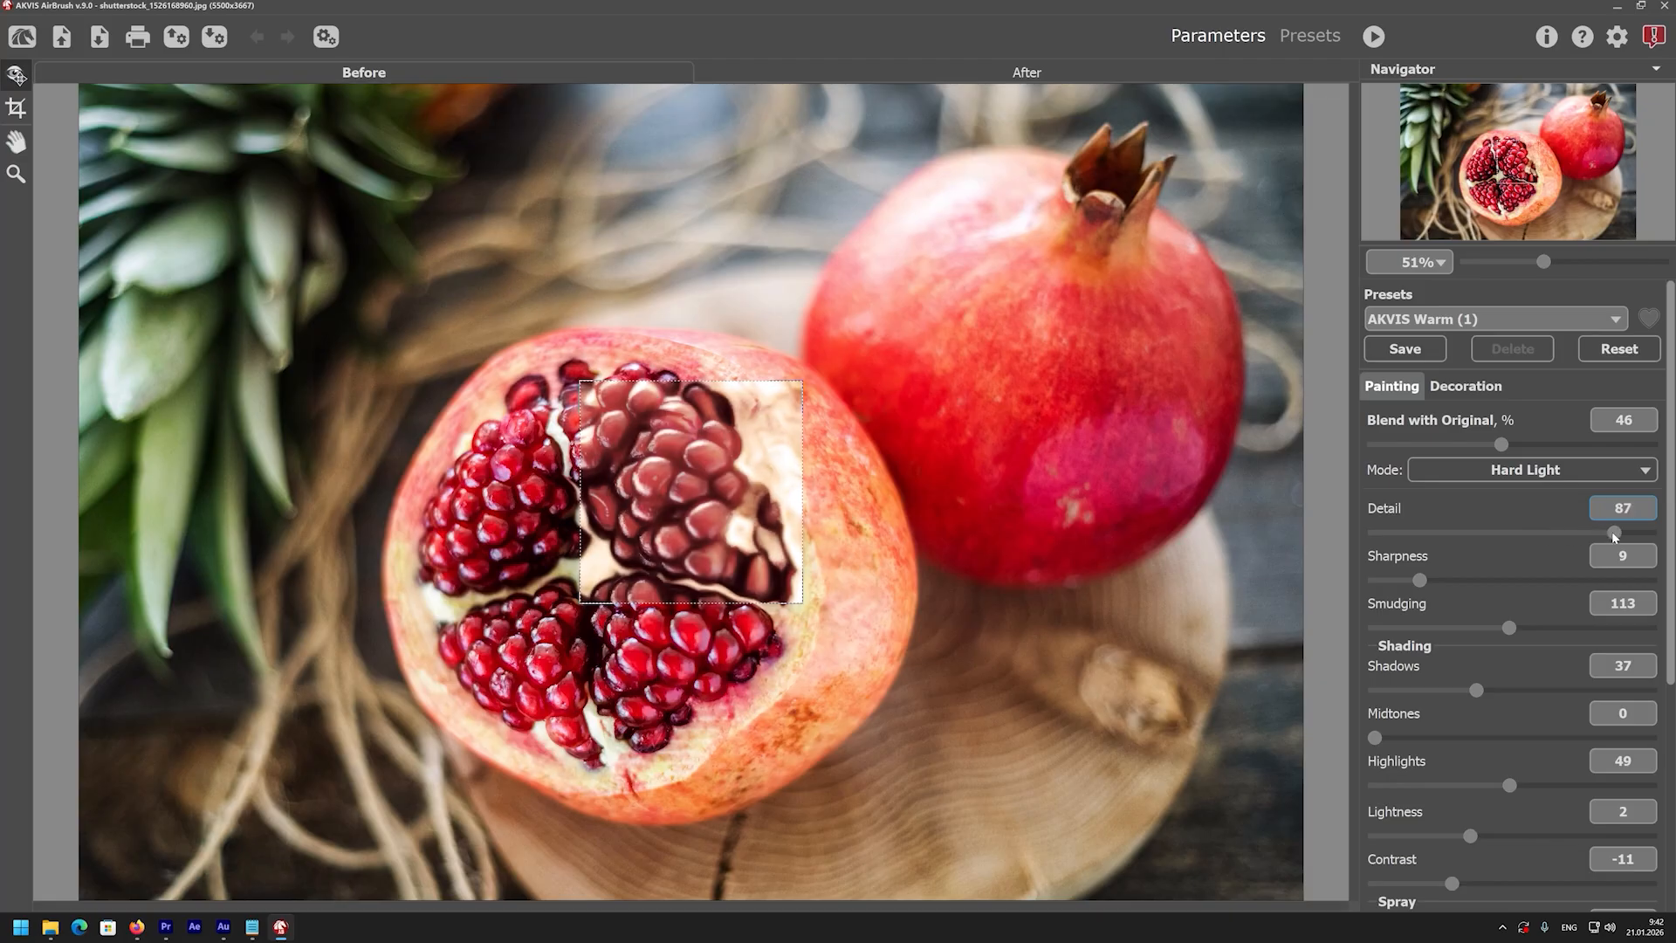
drag(1405, 534, 1641, 530)
drag(1420, 581, 1534, 583)
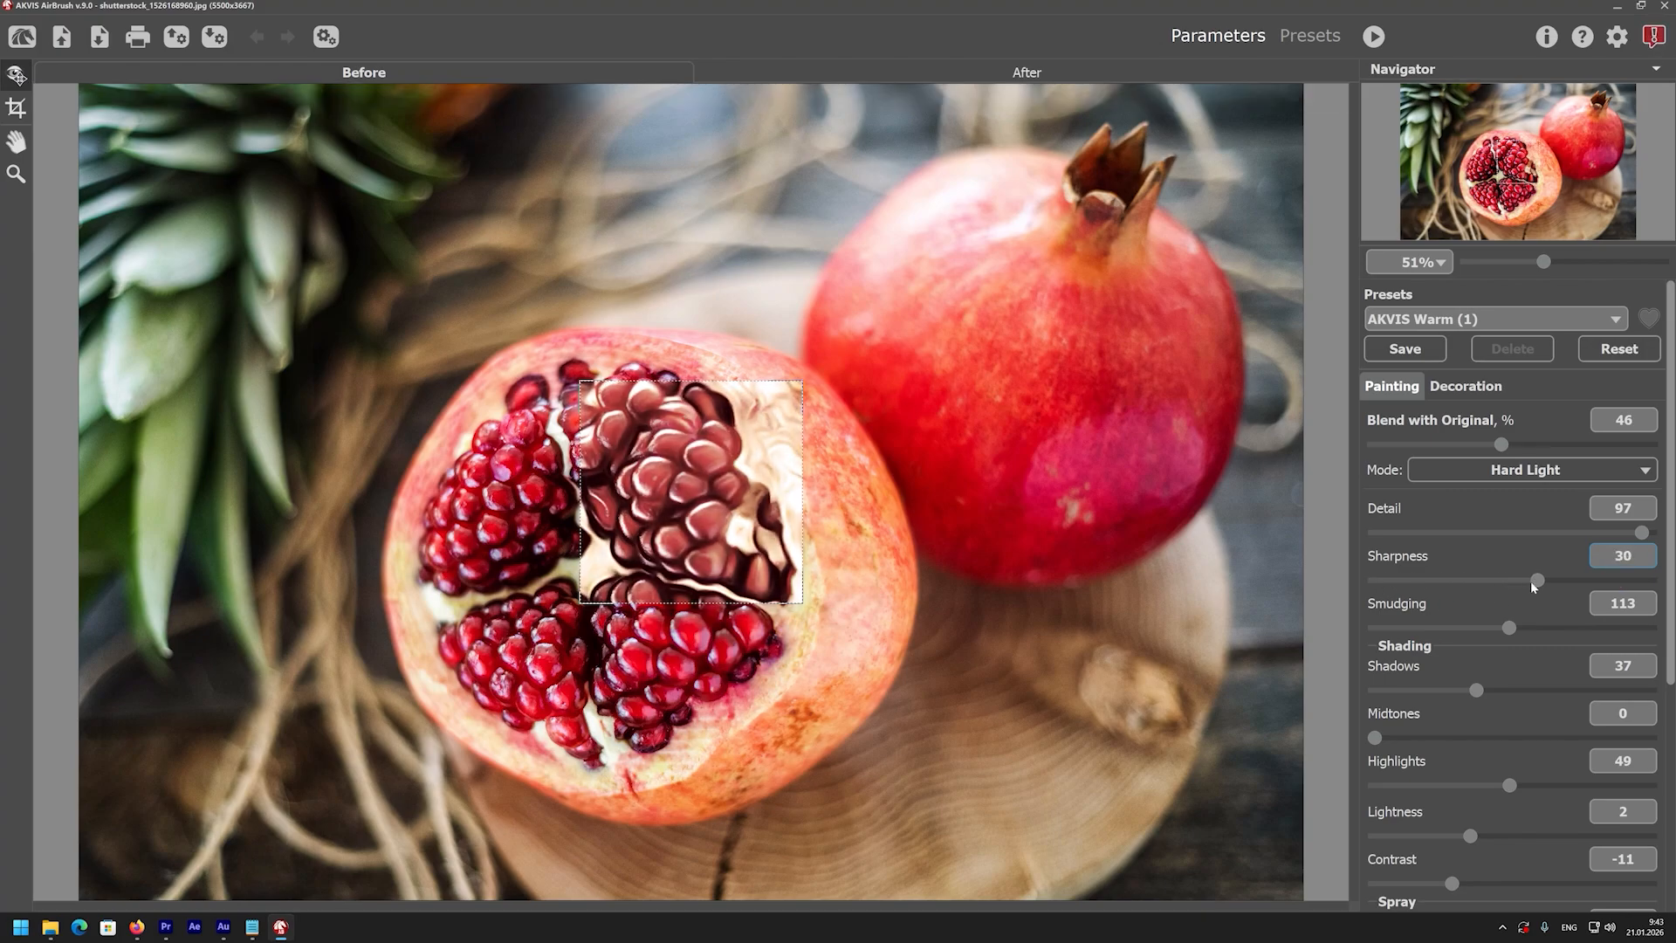
drag(1639, 530, 1608, 534)
mouse_move(1527, 627)
mouse_down()
mouse_move(1362, 633)
mouse_move(1628, 628)
mouse_move(1549, 628)
mouse_up()
Set the shading to Shadows 67, Midtones 18 and Highlights 60
scroll(1370, 599, down, 4)
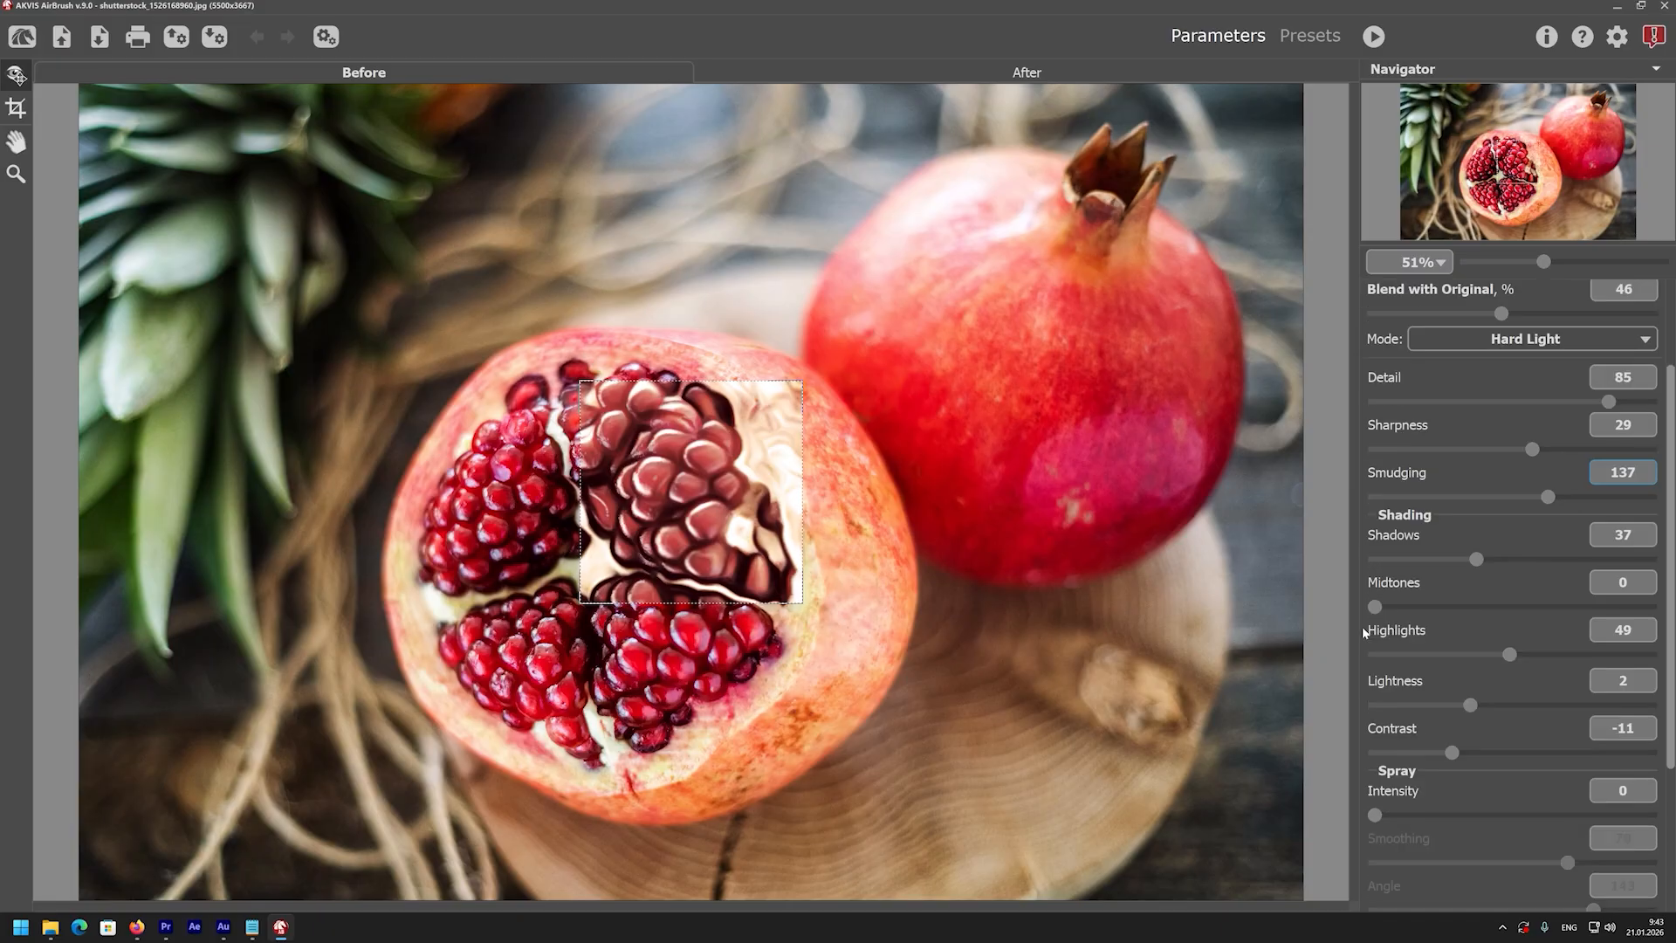
drag(1475, 507, 1515, 506)
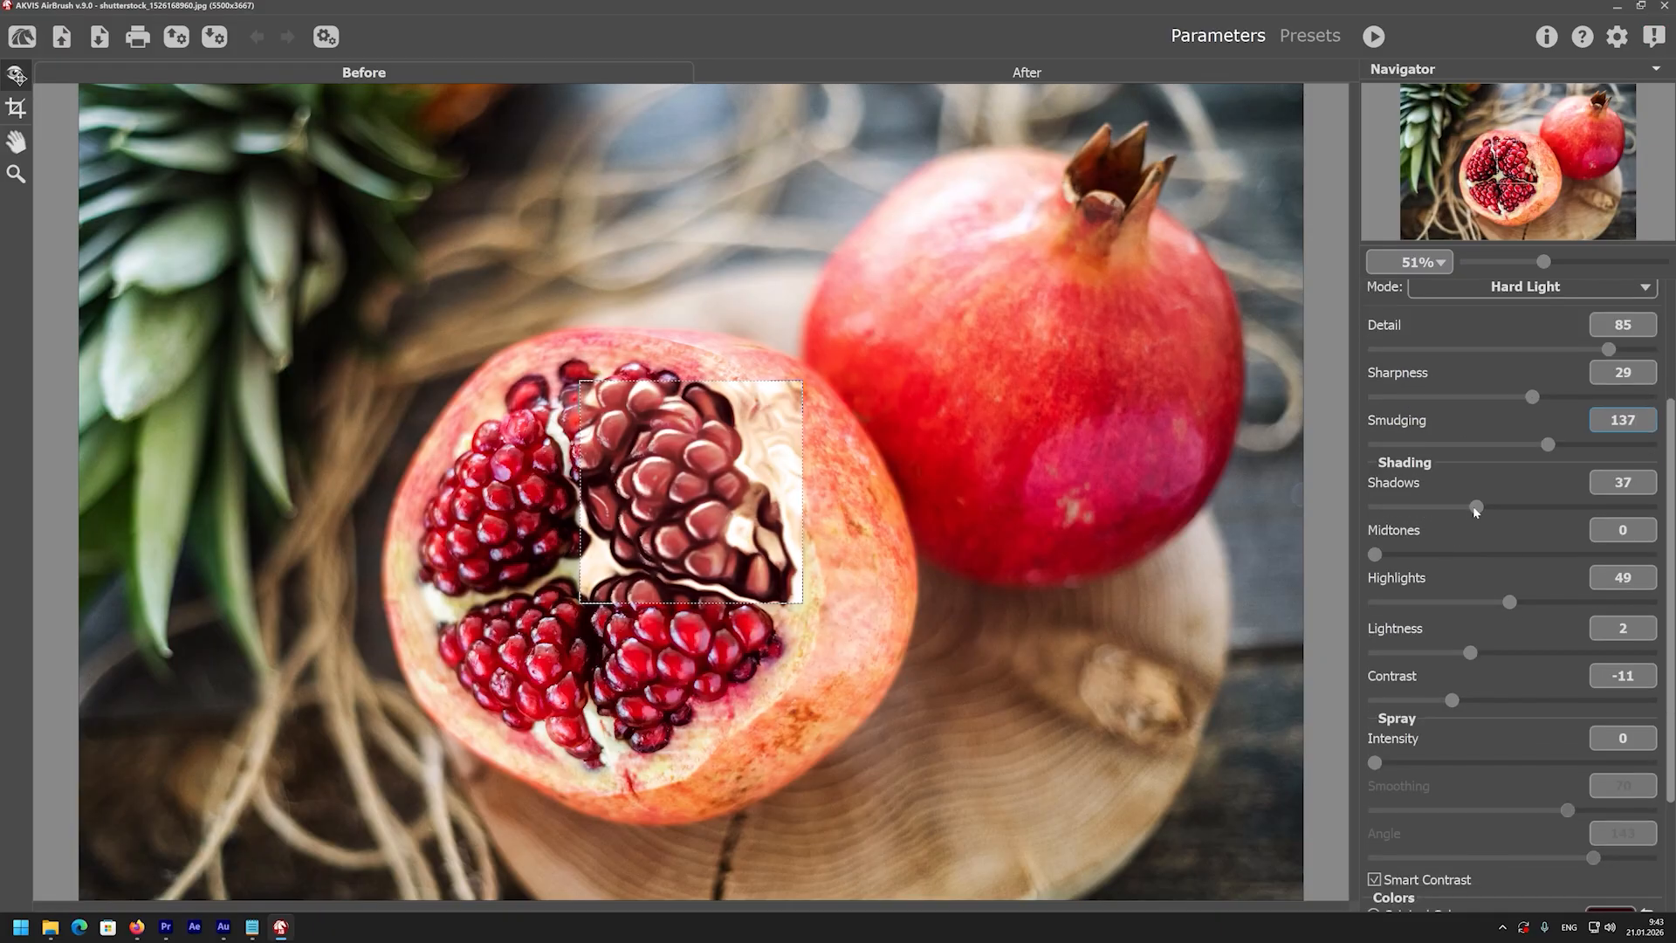
drag(1474, 507, 1559, 507)
drag(1382, 556, 1423, 555)
mouse_move(1509, 602)
mouse_down()
mouse_move(1366, 602)
mouse_move(1661, 606)
mouse_move(1539, 602)
mouse_up()
Move the preview area over the cut pomegranate's upper rind, and set Lightness to -9 and Contrast to -5
drag(732, 602, 816, 537)
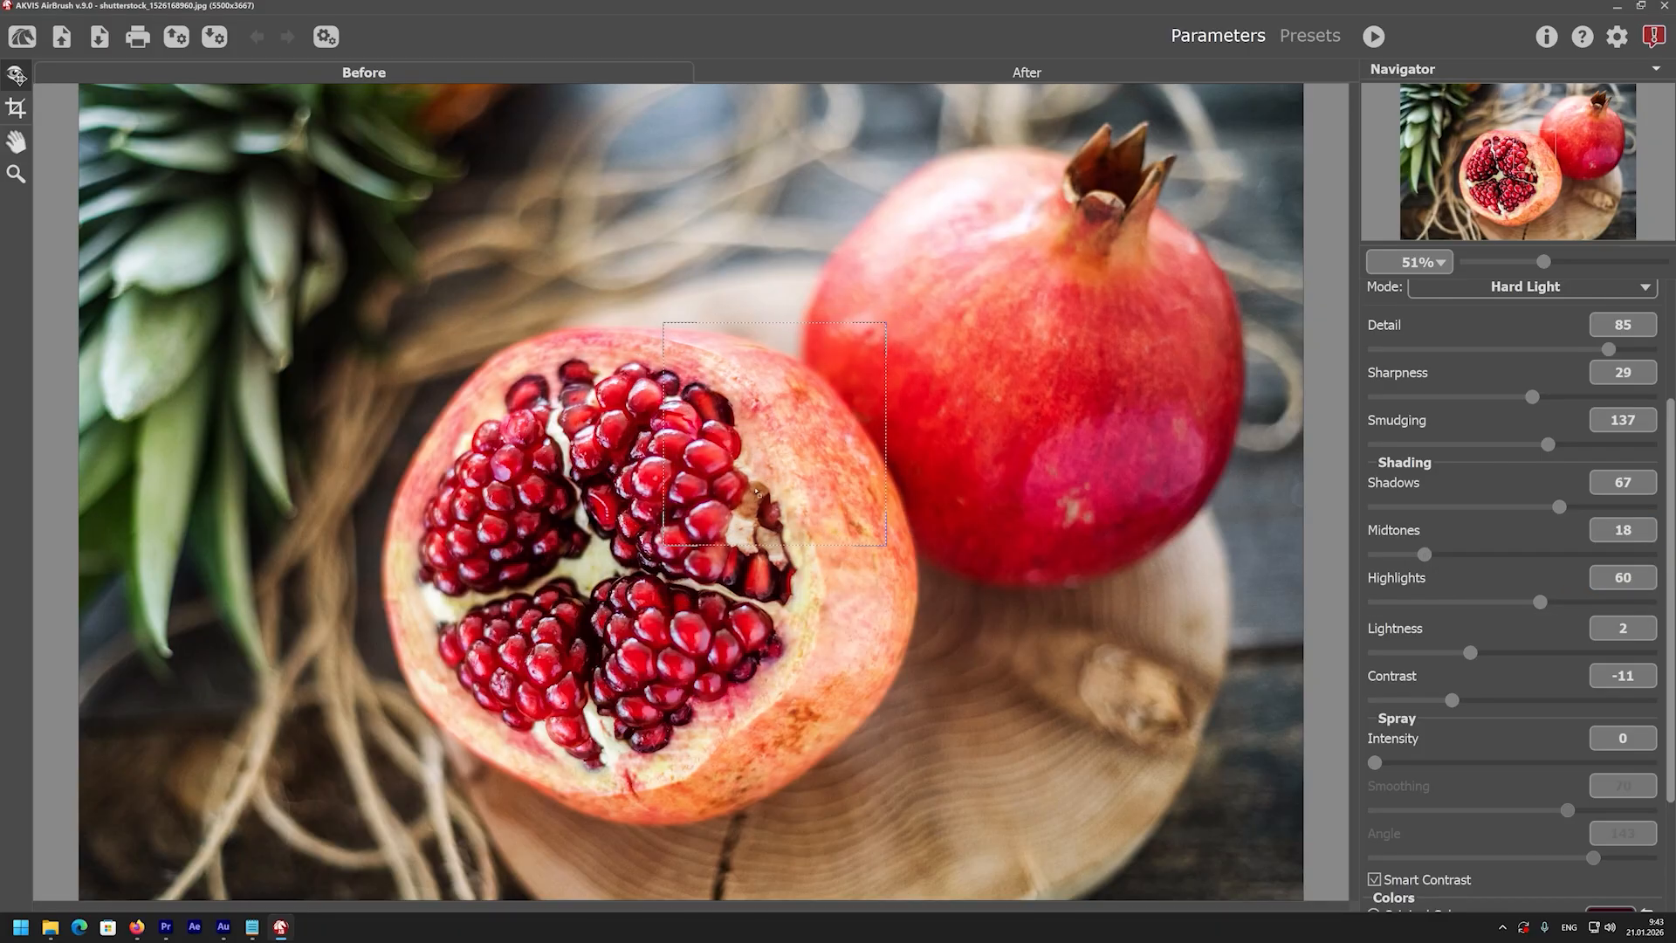
mouse_move(1469, 652)
mouse_down()
mouse_move(1399, 650)
mouse_move(1656, 653)
mouse_move(1415, 654)
mouse_move(1484, 652)
mouse_move(1384, 694)
mouse_up()
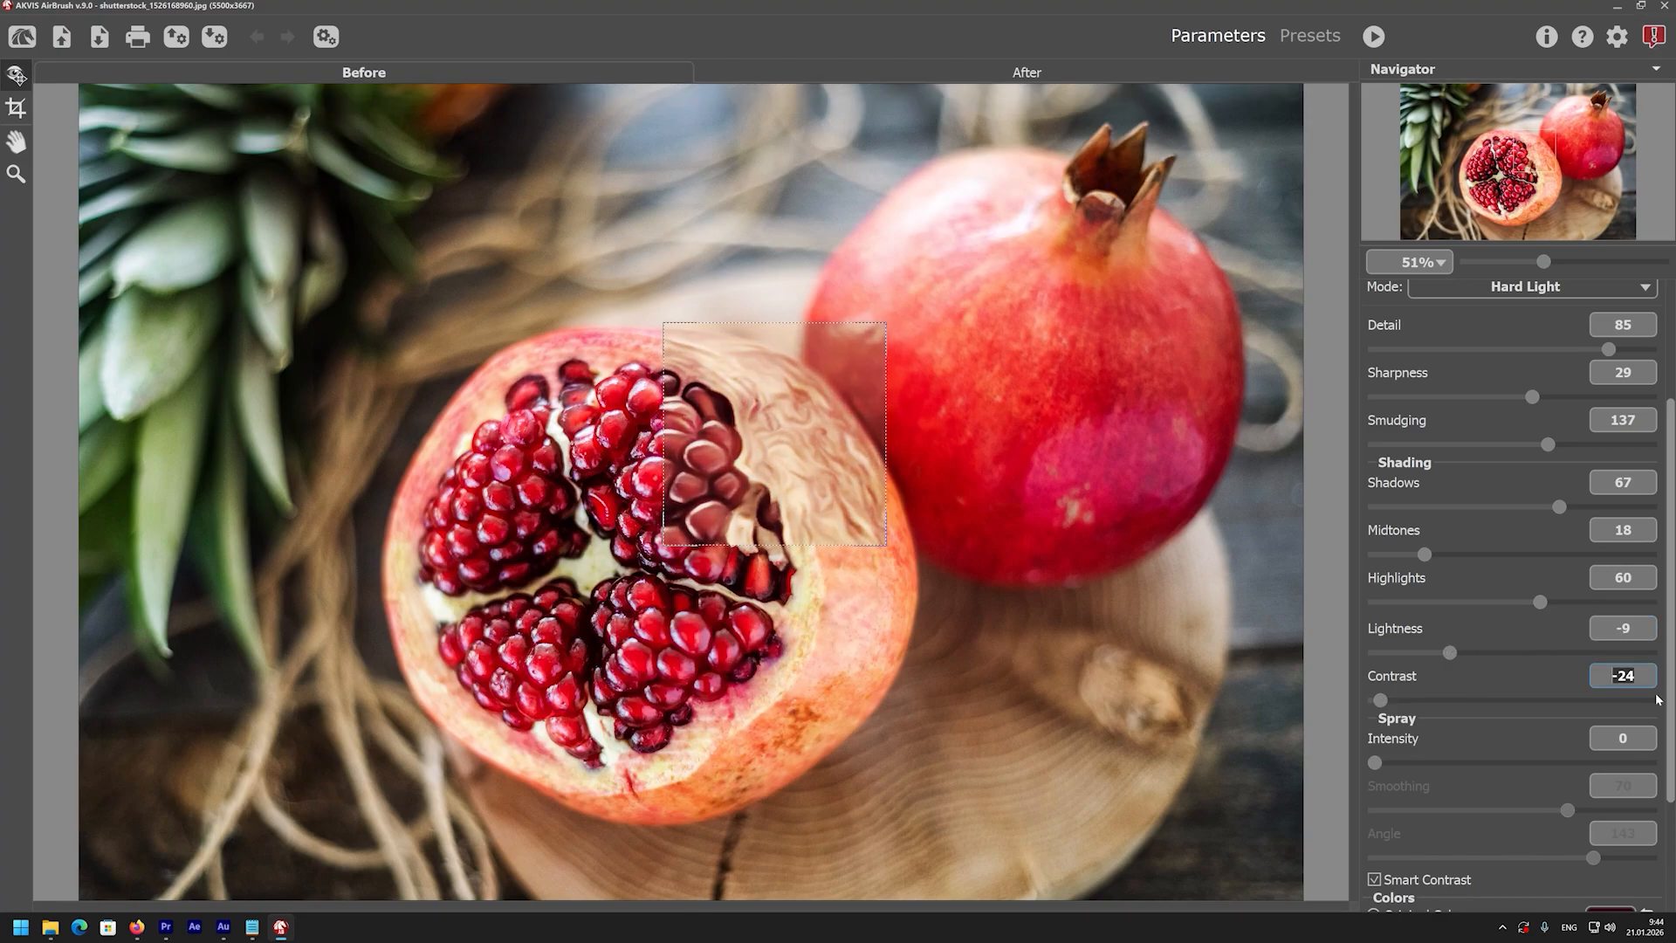
drag(1574, 698, 1483, 676)
Set the spray Intensity to 73 and Smoothing to 0
scroll(1365, 643, down, 3)
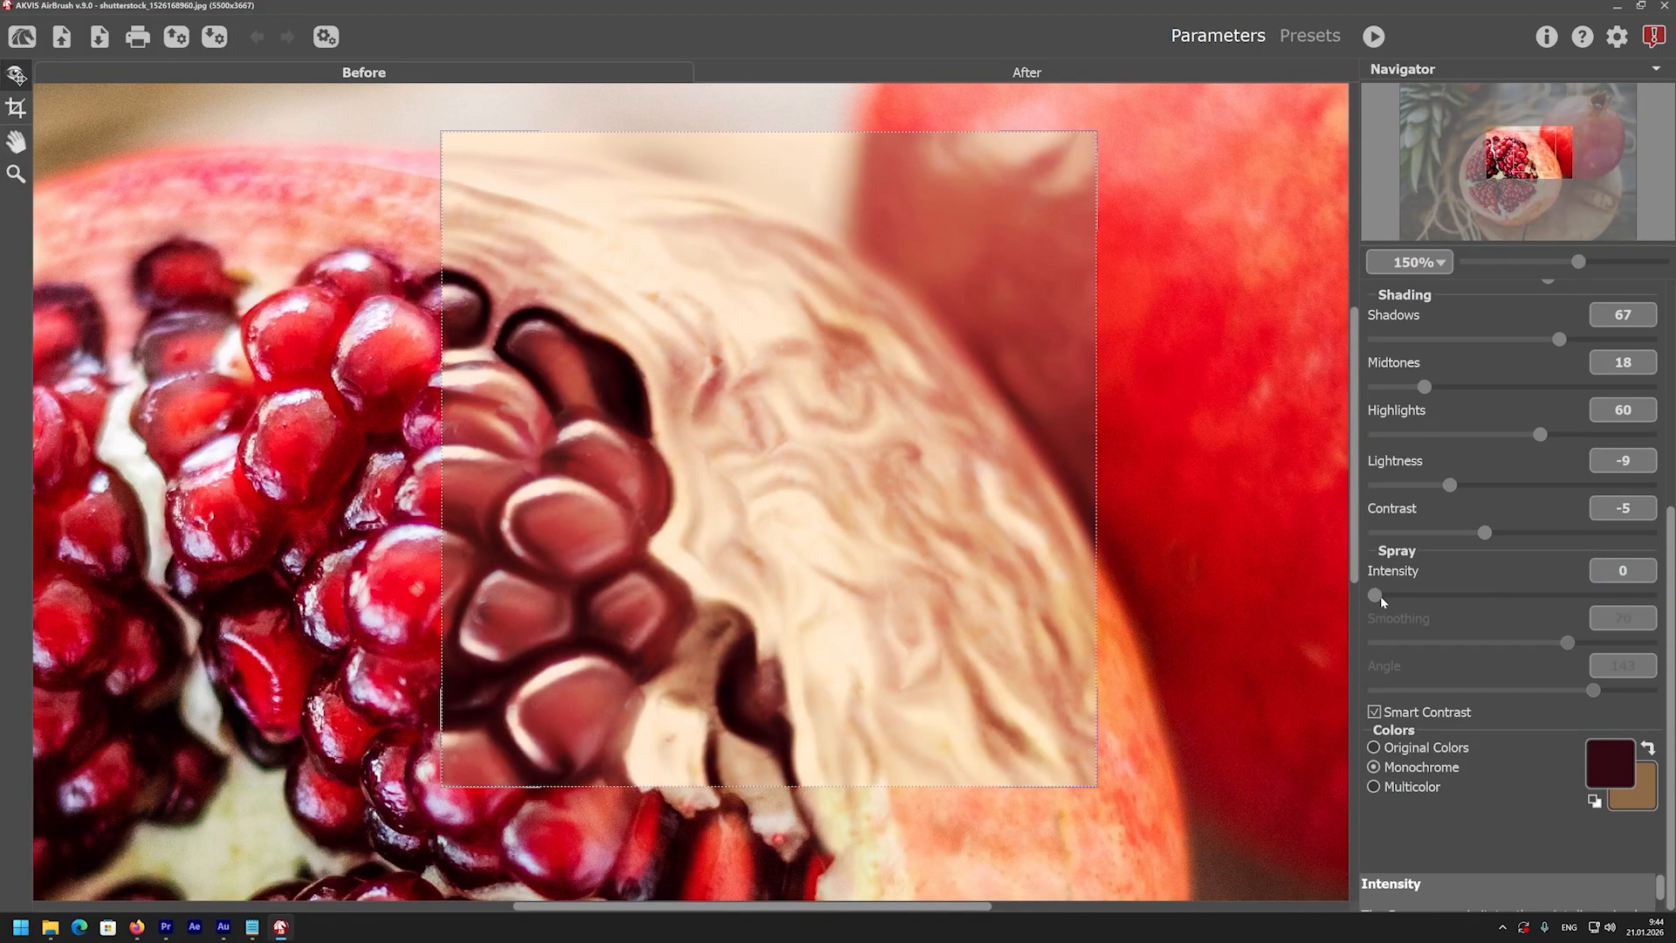
drag(1376, 595, 1625, 595)
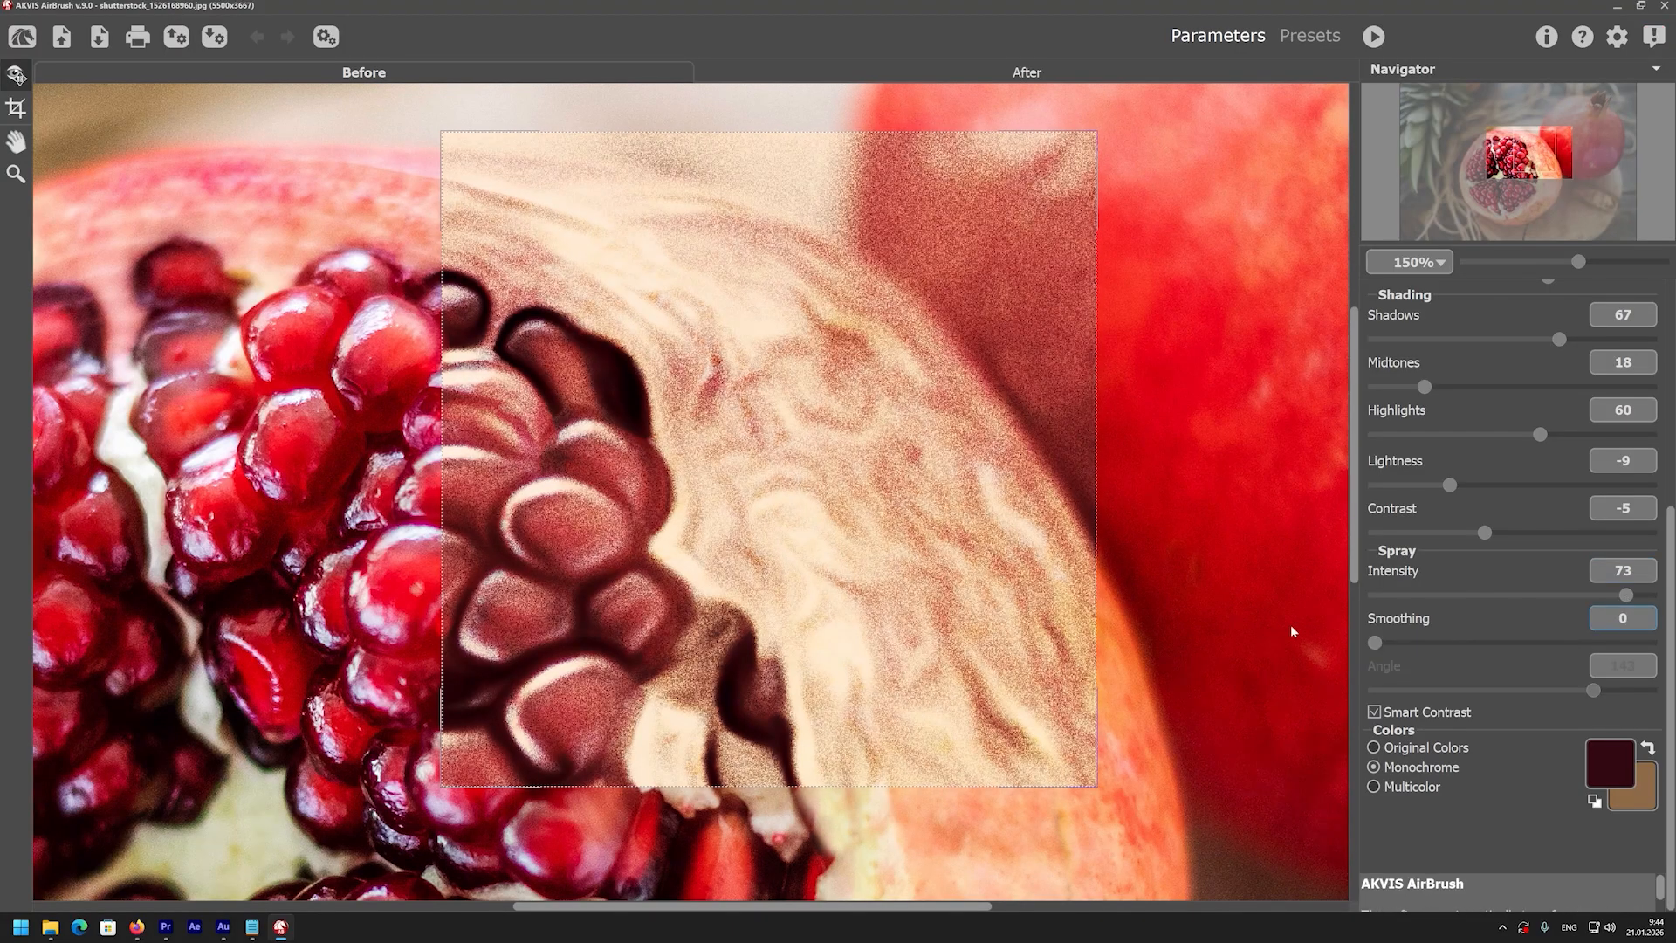
Set the spray Smoothing to 58 and Angle to 137, and toggle Smart Contrast off and back on
drag(1569, 643, 1648, 646)
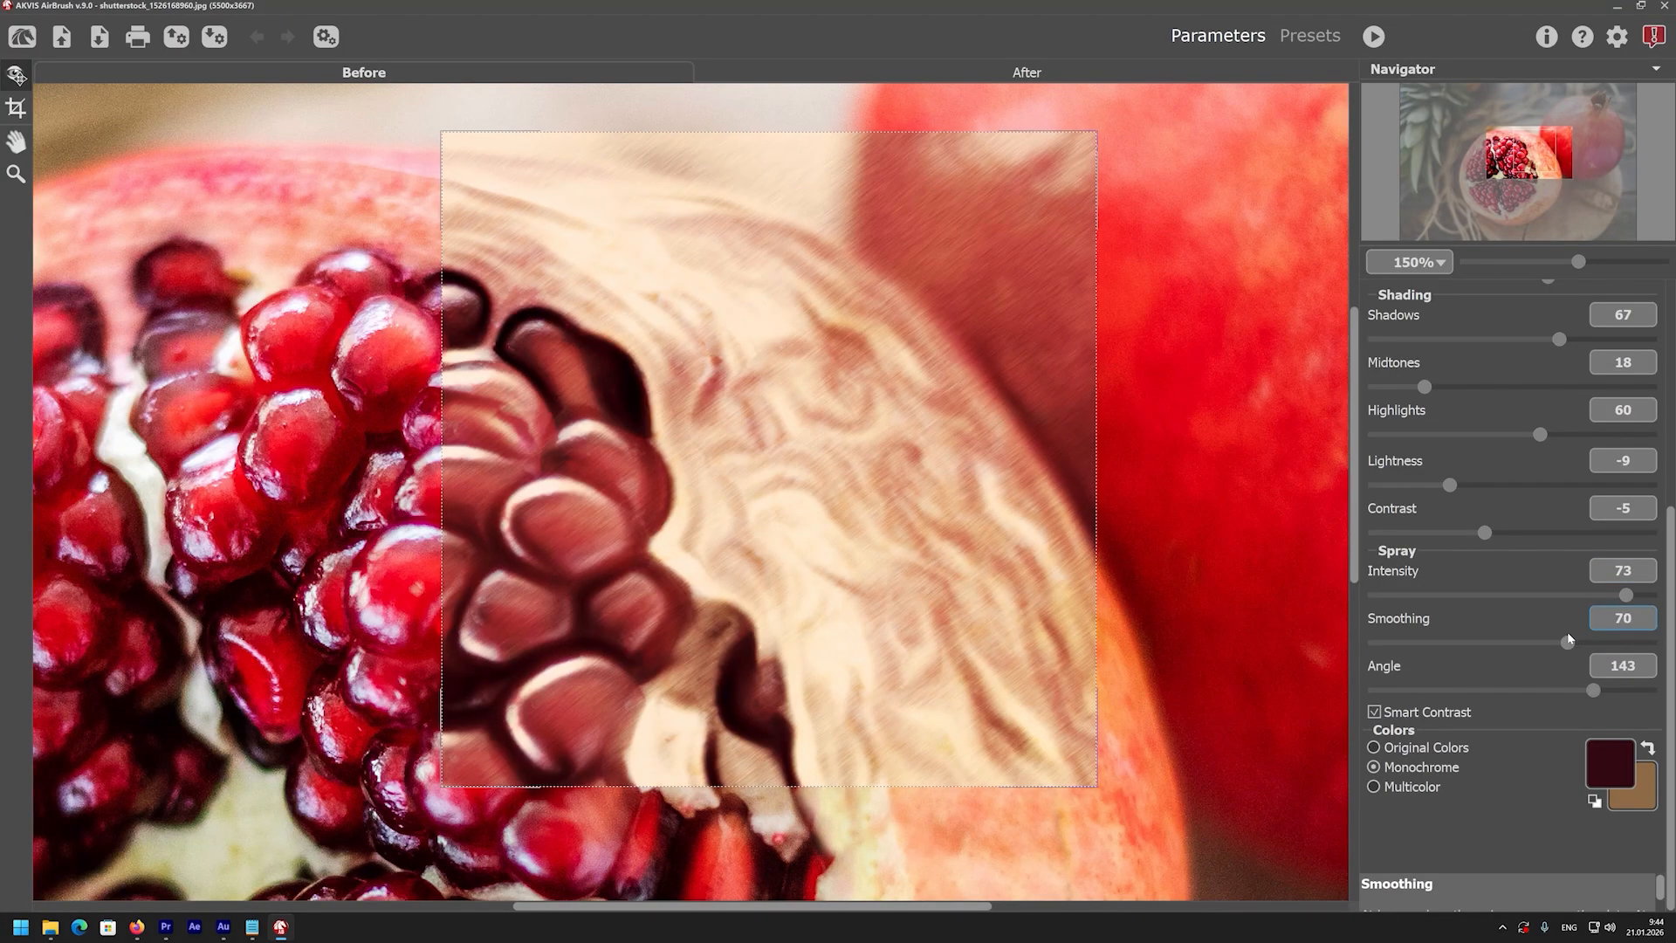
click(1534, 643)
mouse_move(1584, 688)
mouse_down()
mouse_move(1400, 688)
mouse_move(1584, 689)
mouse_up()
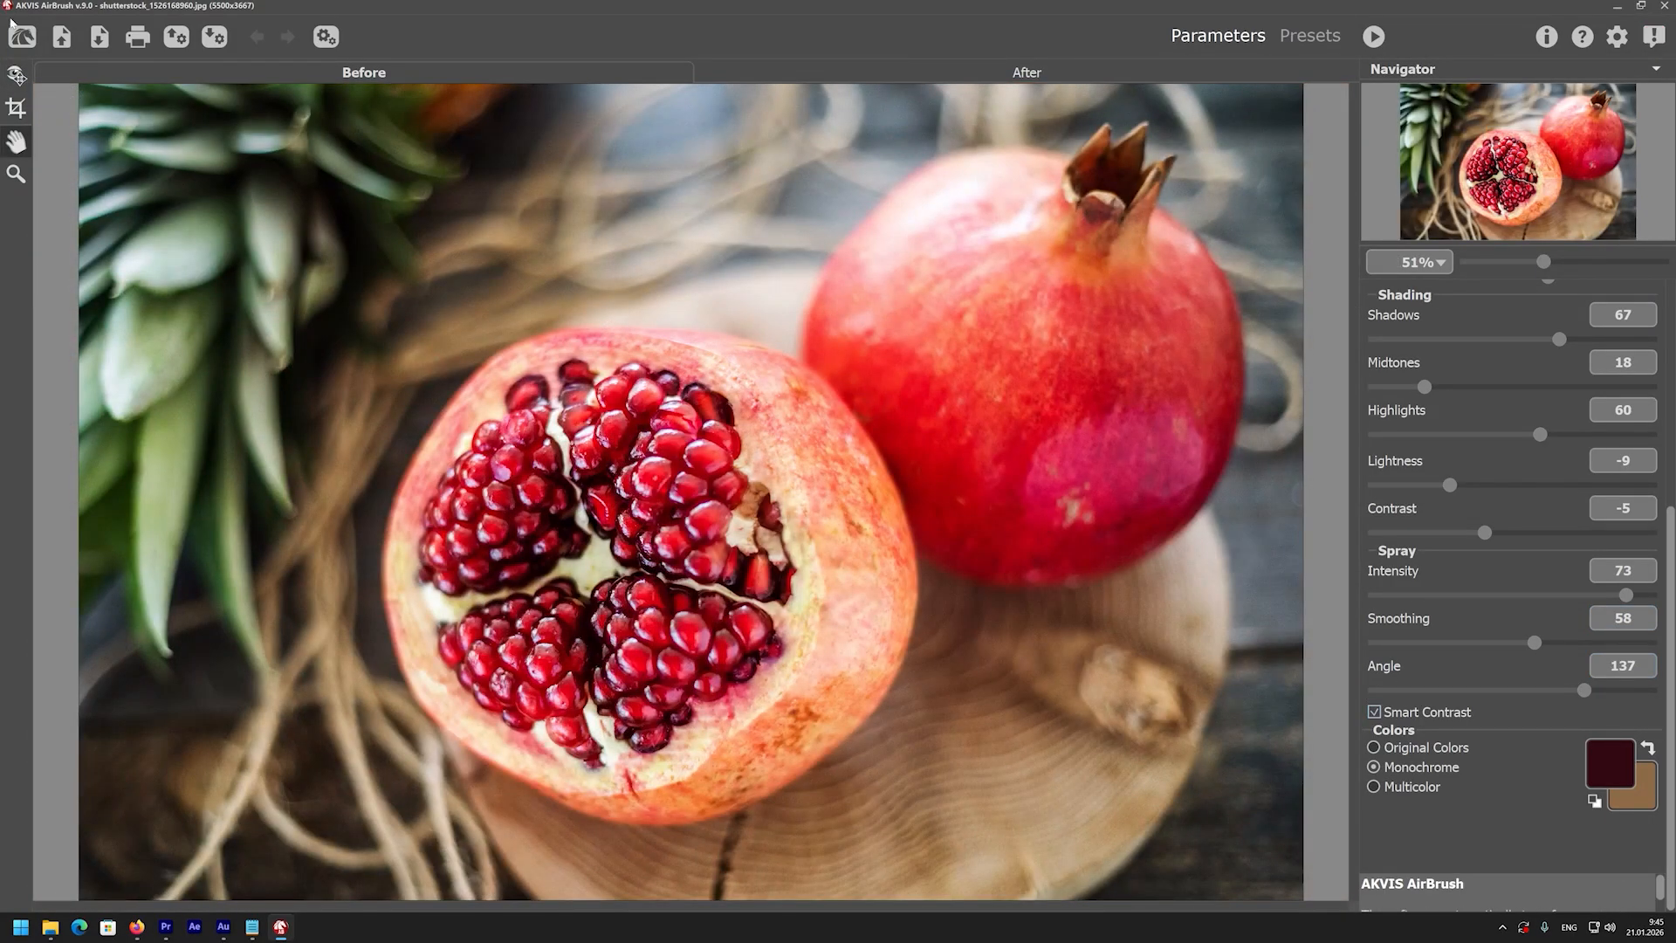
click(1375, 713)
click(1374, 712)
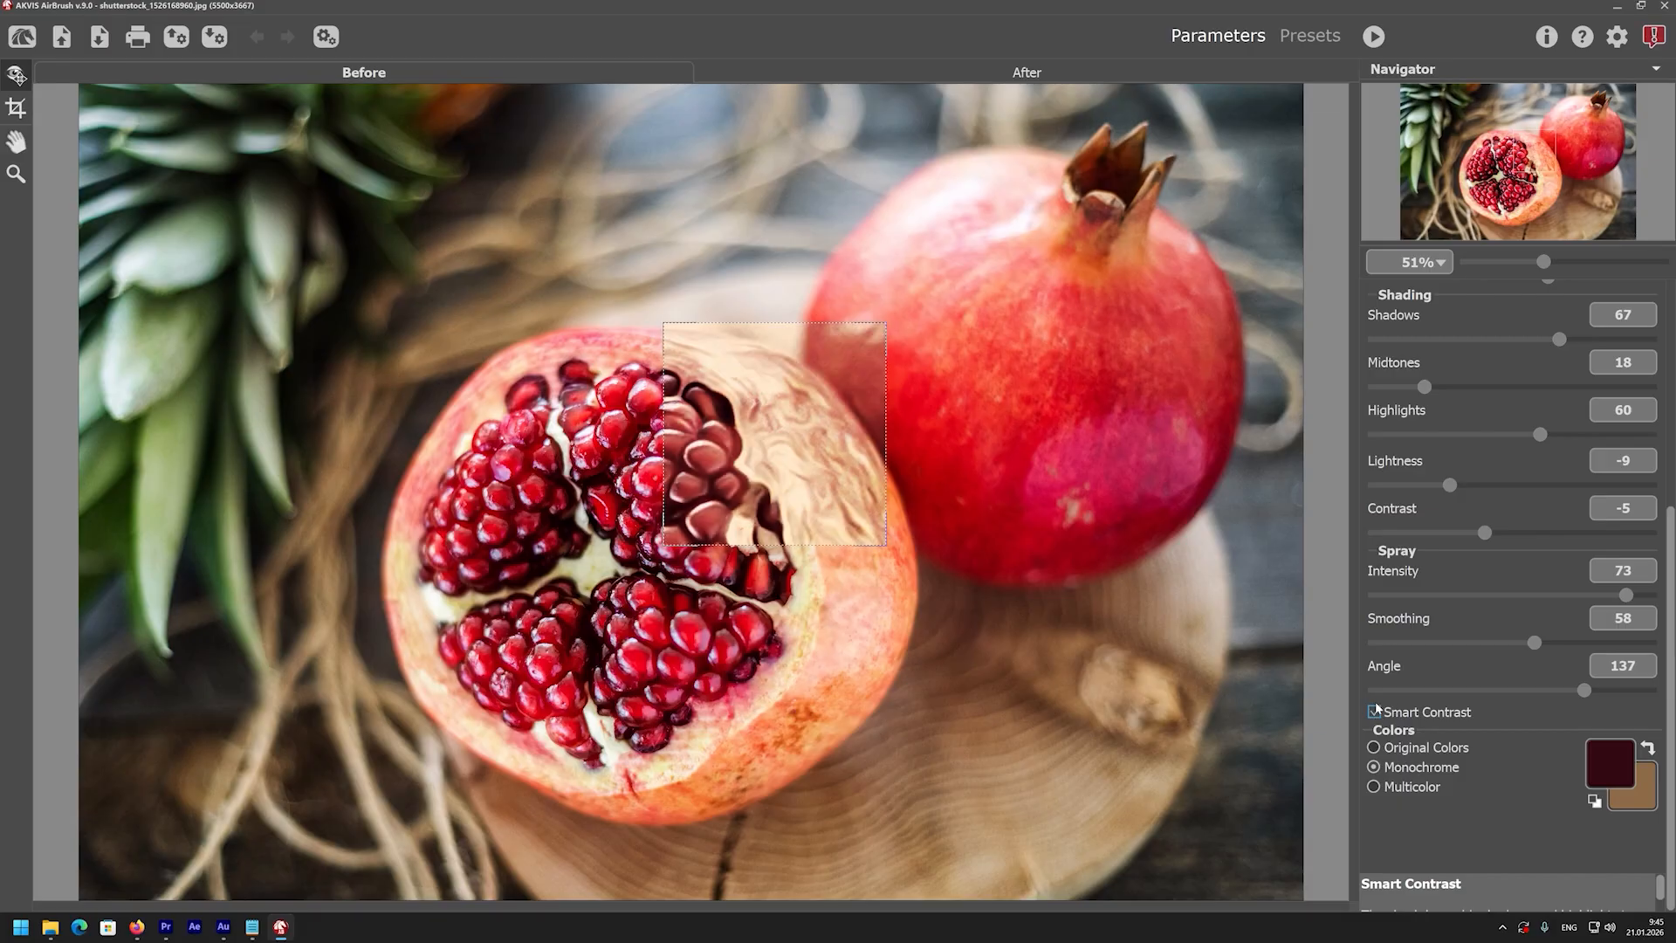
Compare the Original Colors, Monochrome and Multicolor modes, and process the pomegranate photo with Original Colors
click(1374, 749)
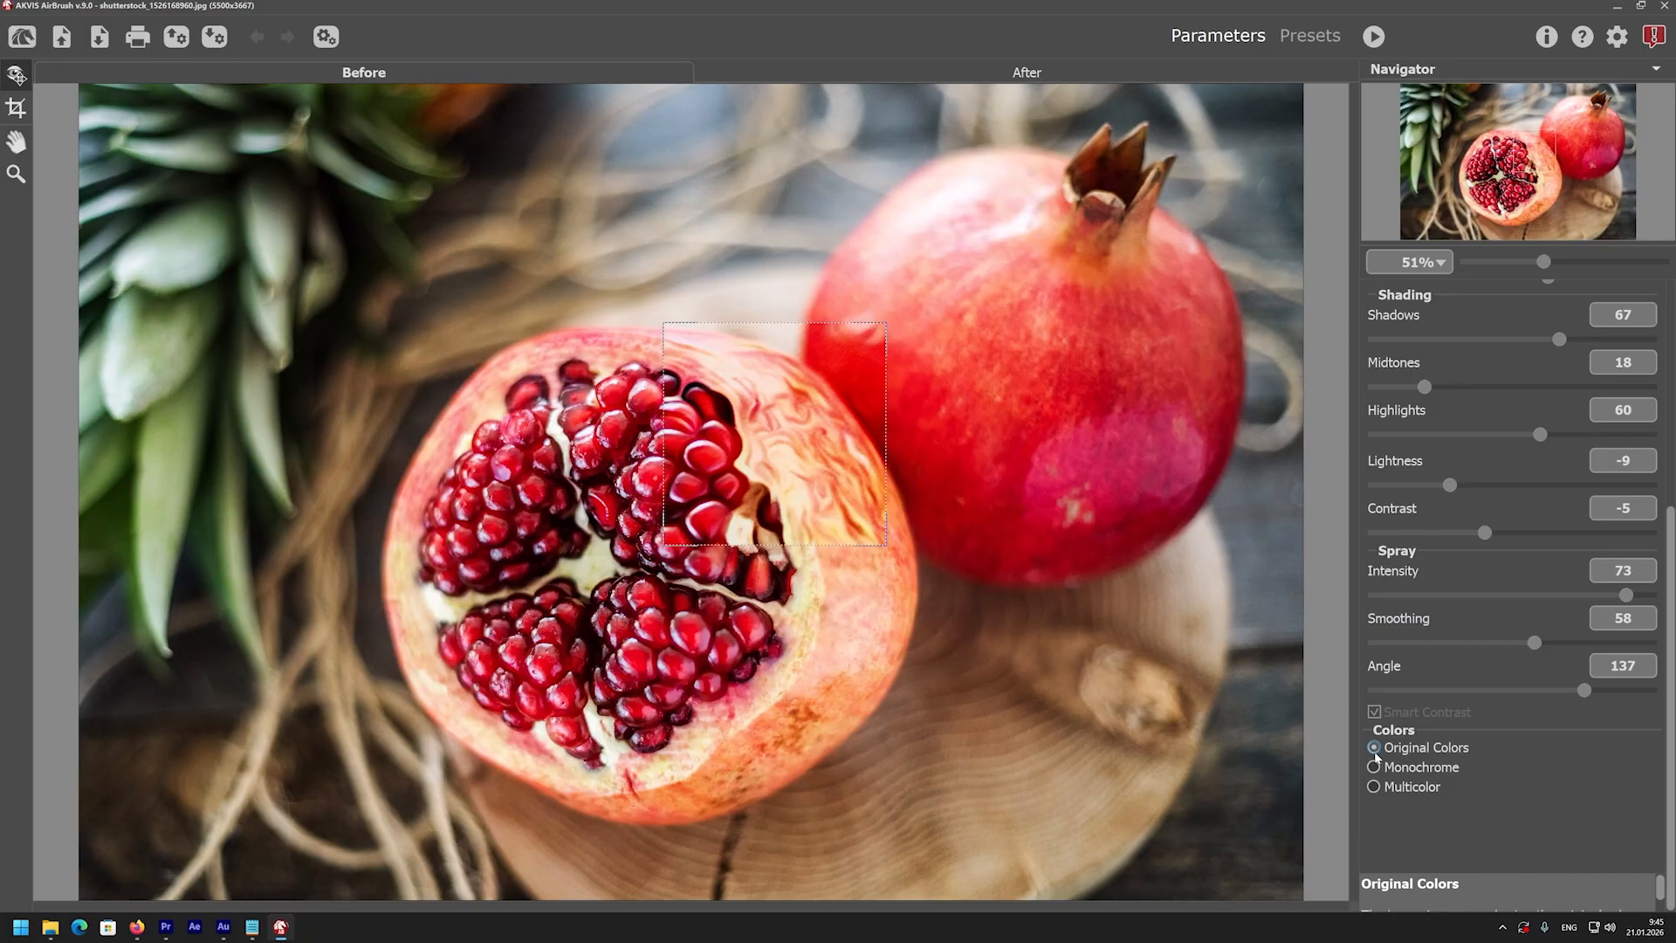
click(1375, 766)
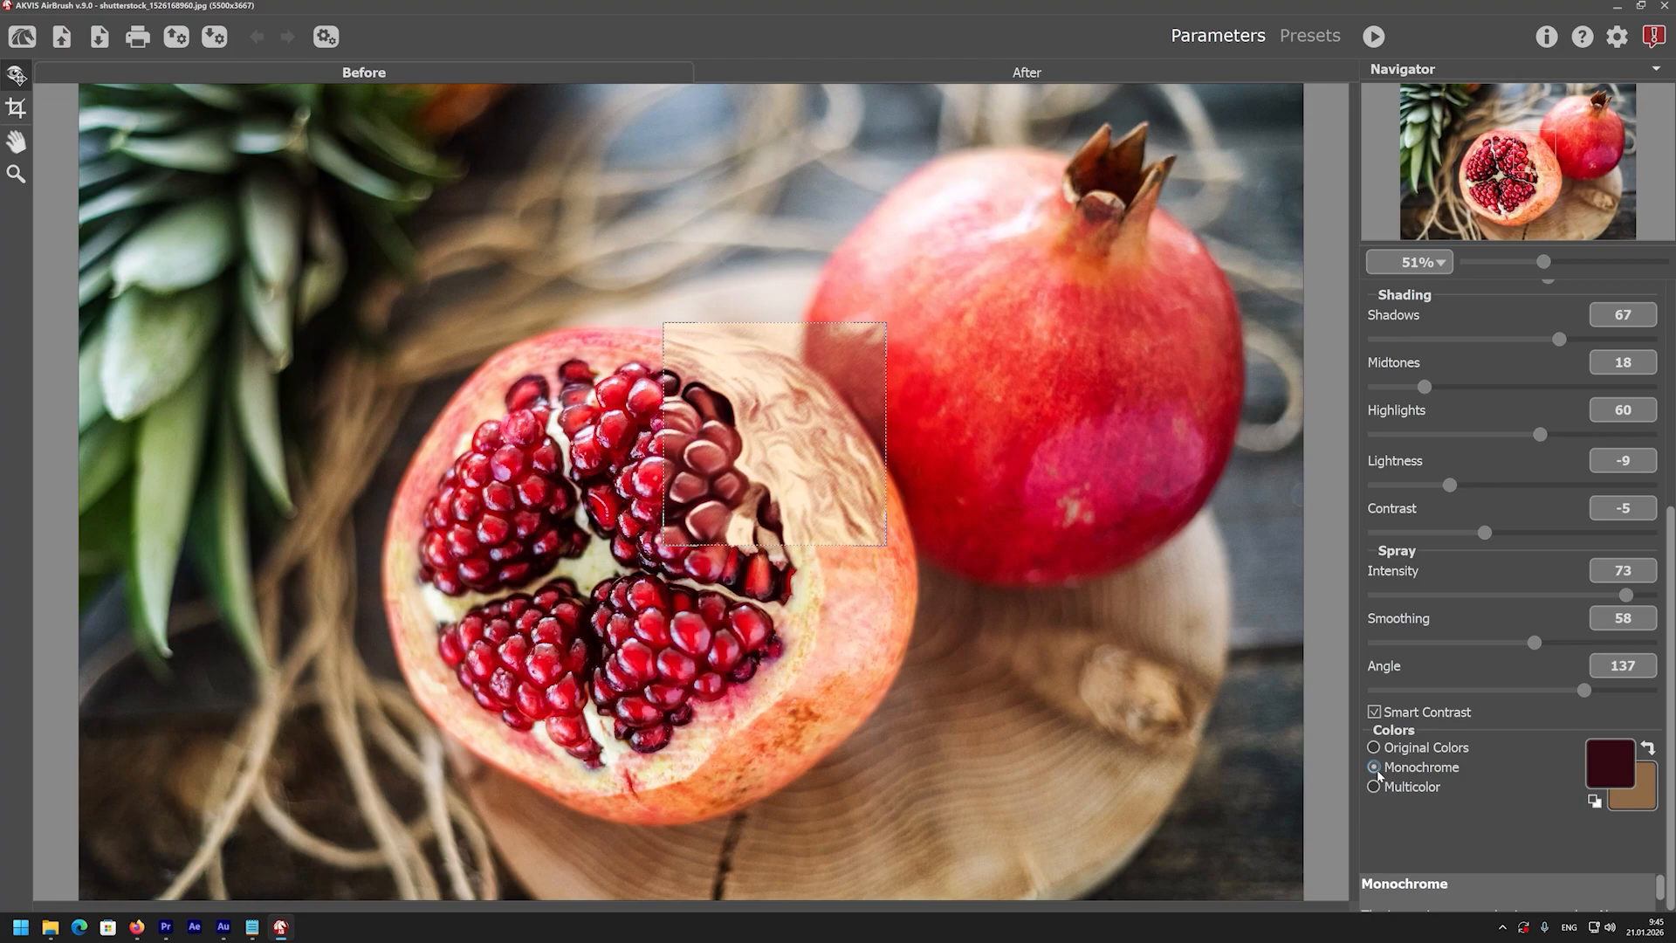
click(1374, 786)
click(1494, 850)
click(1413, 747)
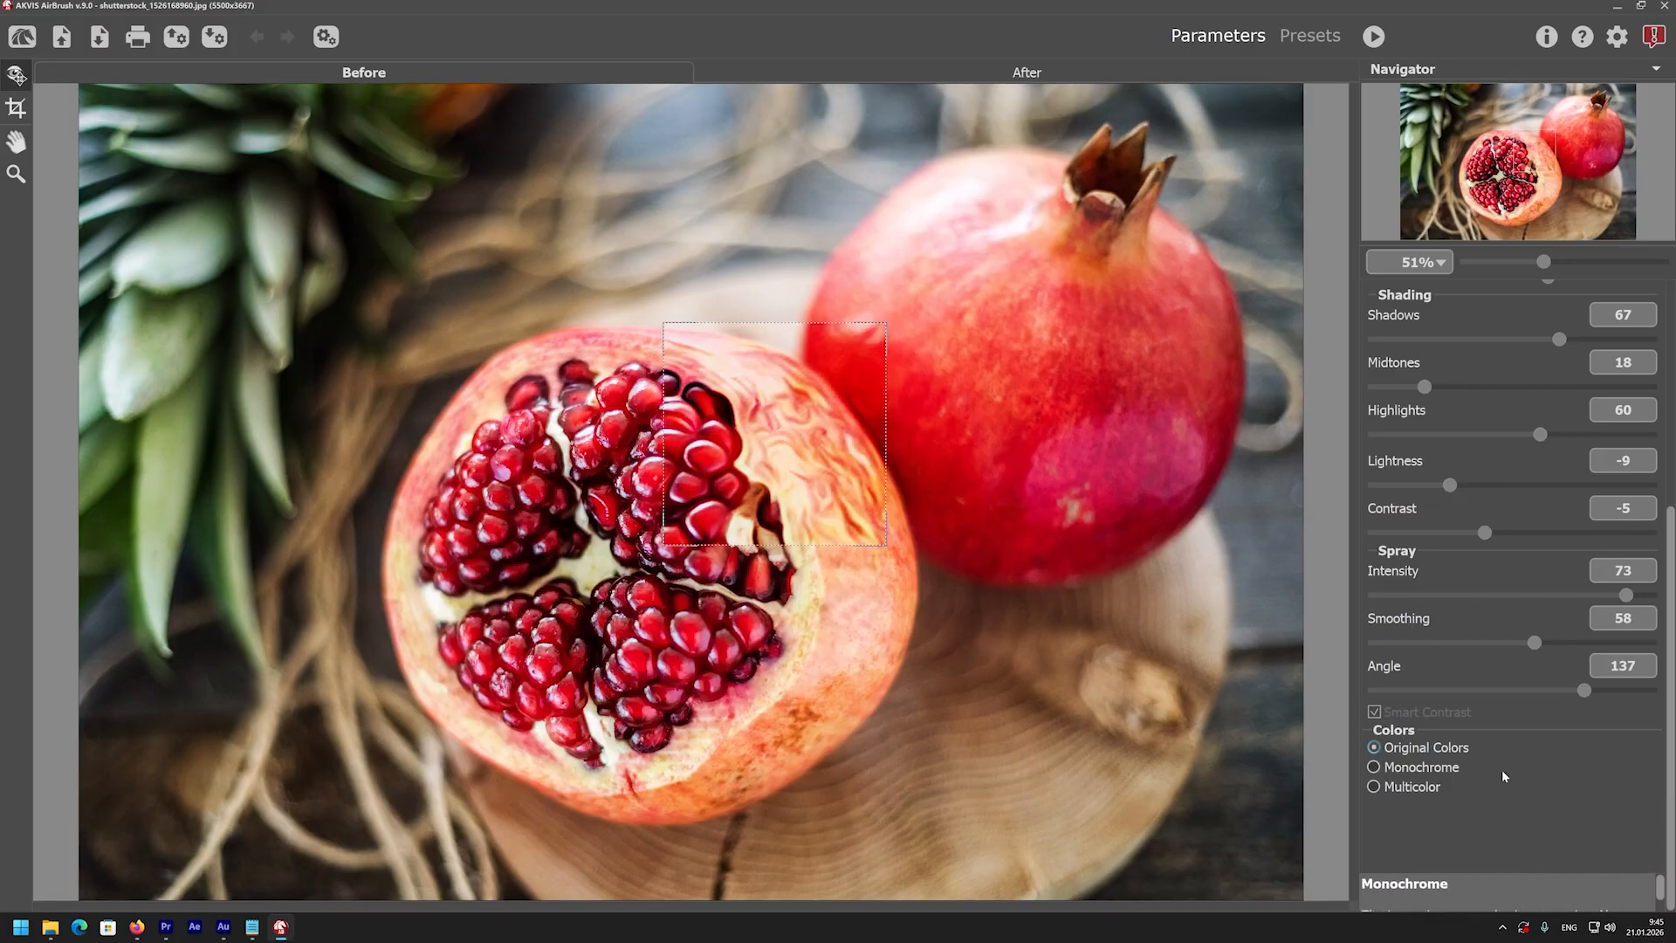
click(1373, 36)
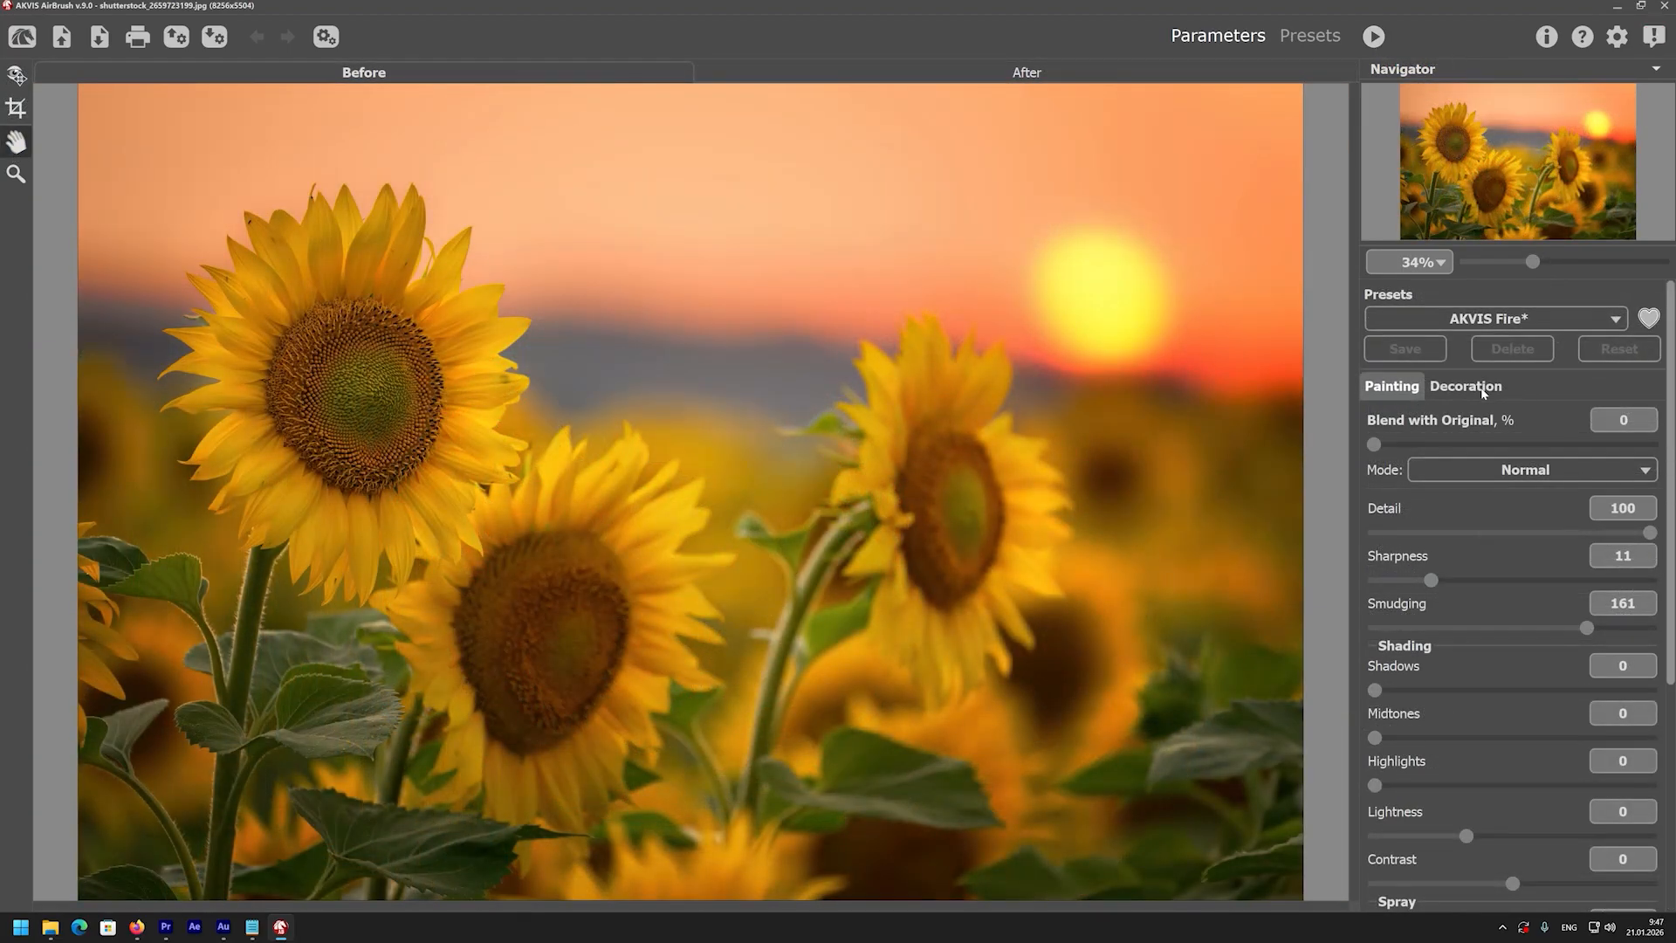
Try several Surface library canvas textures on the sunflower preview and choose the Alignment mode for the texture
click(1481, 393)
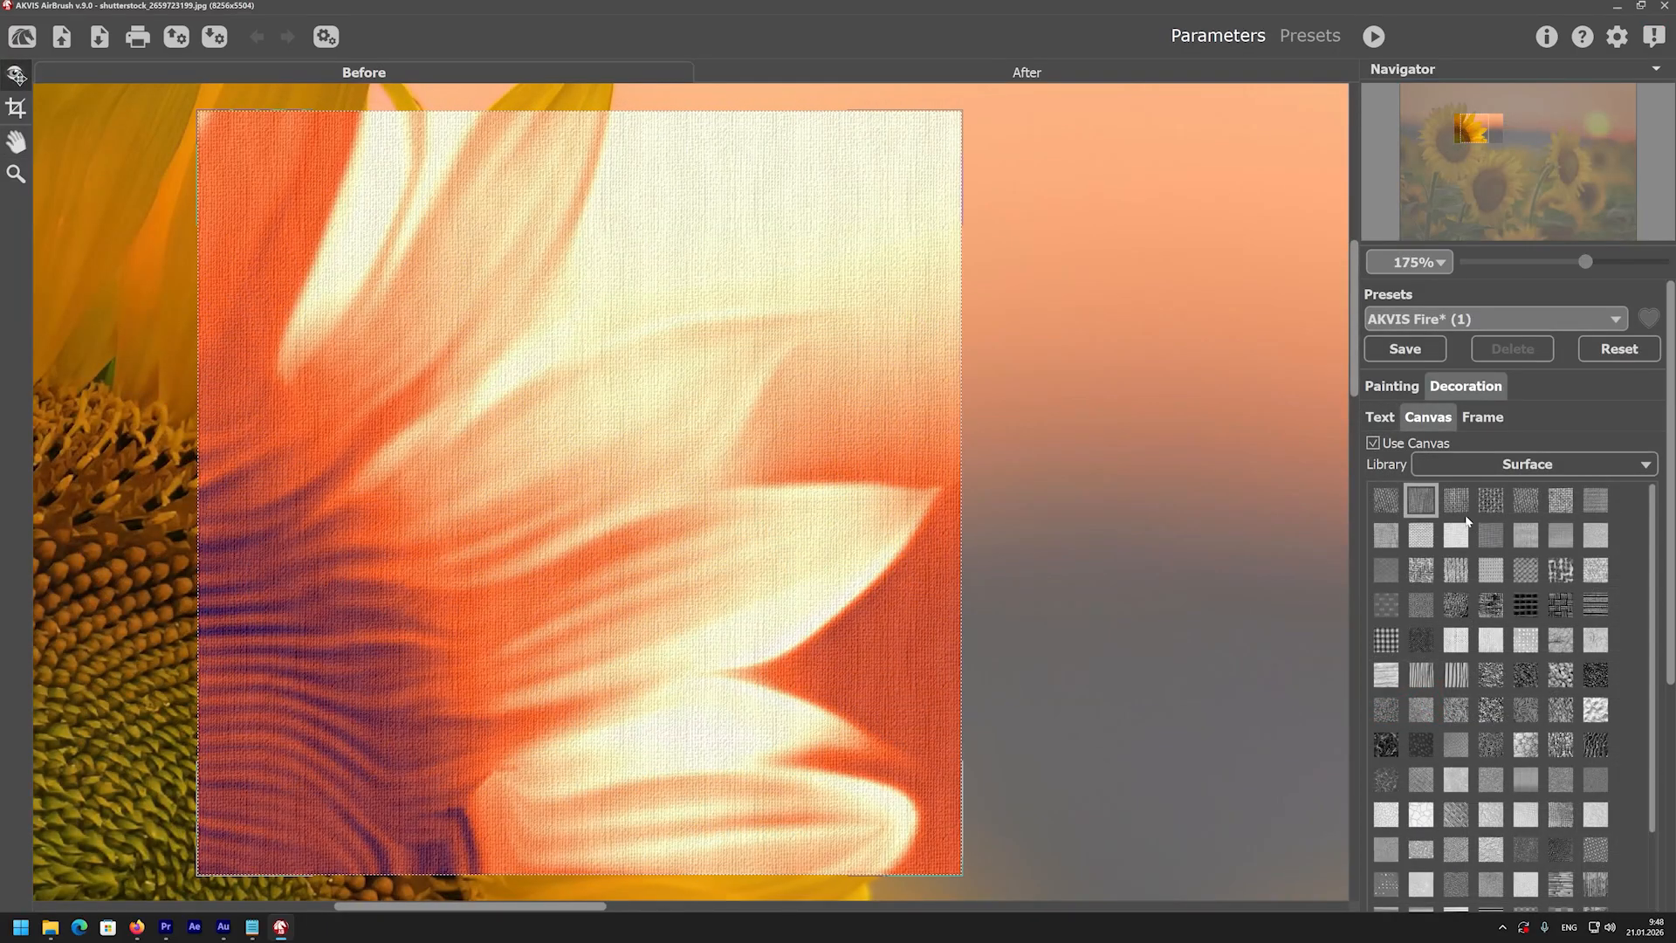
click(1466, 511)
click(1494, 508)
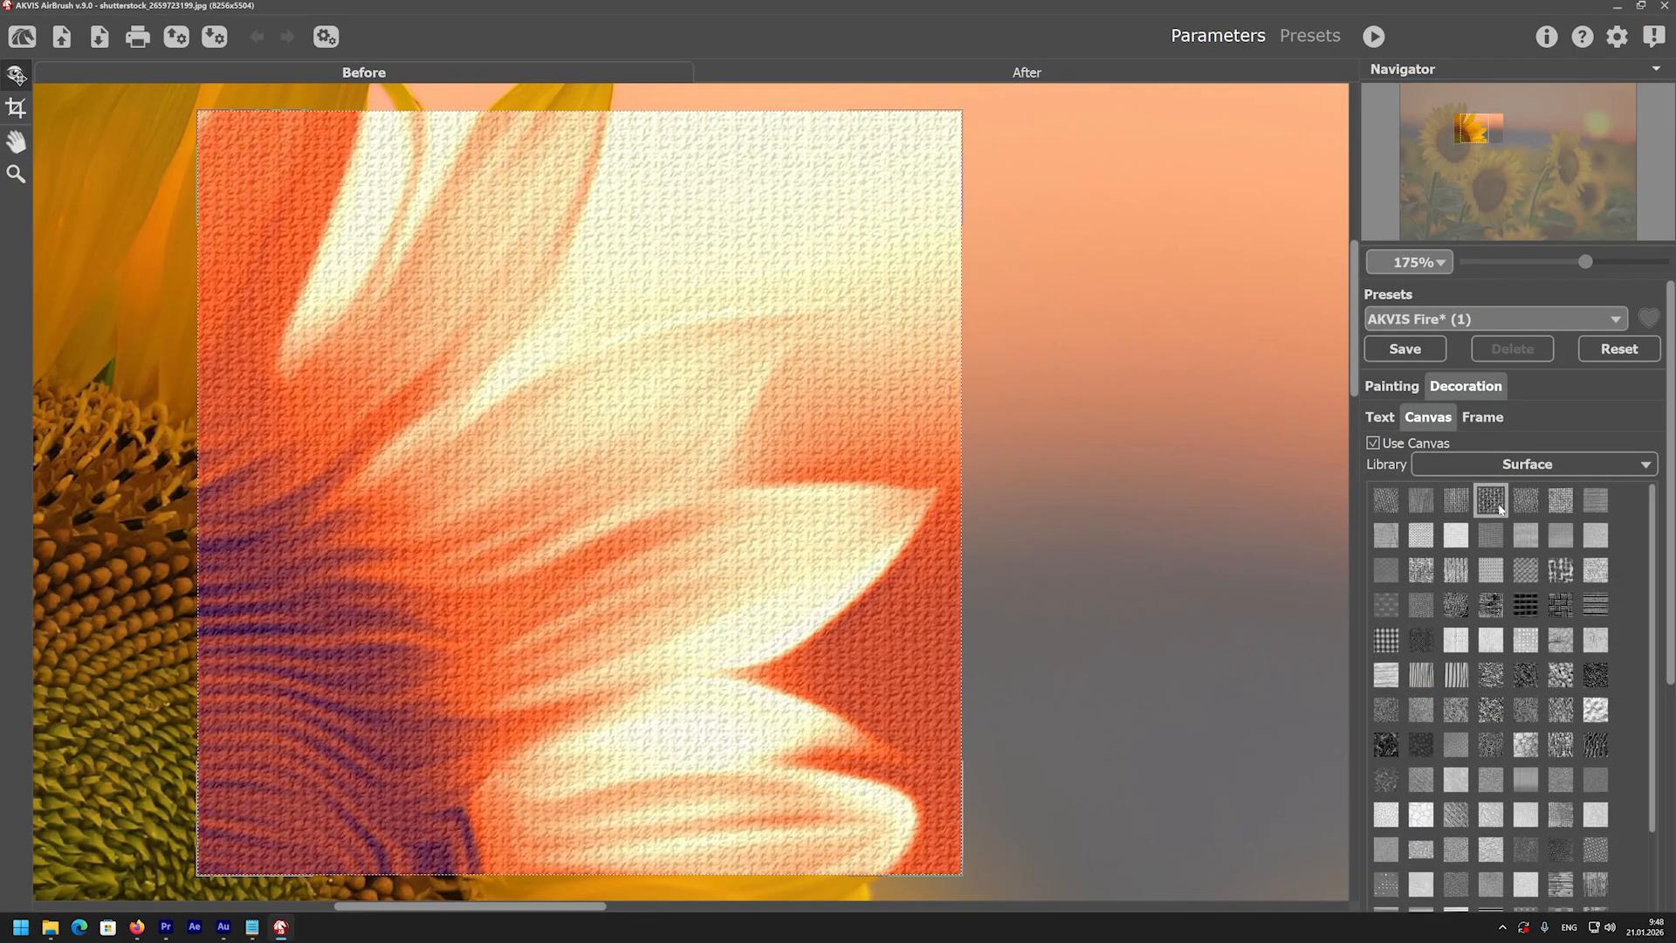
click(1523, 506)
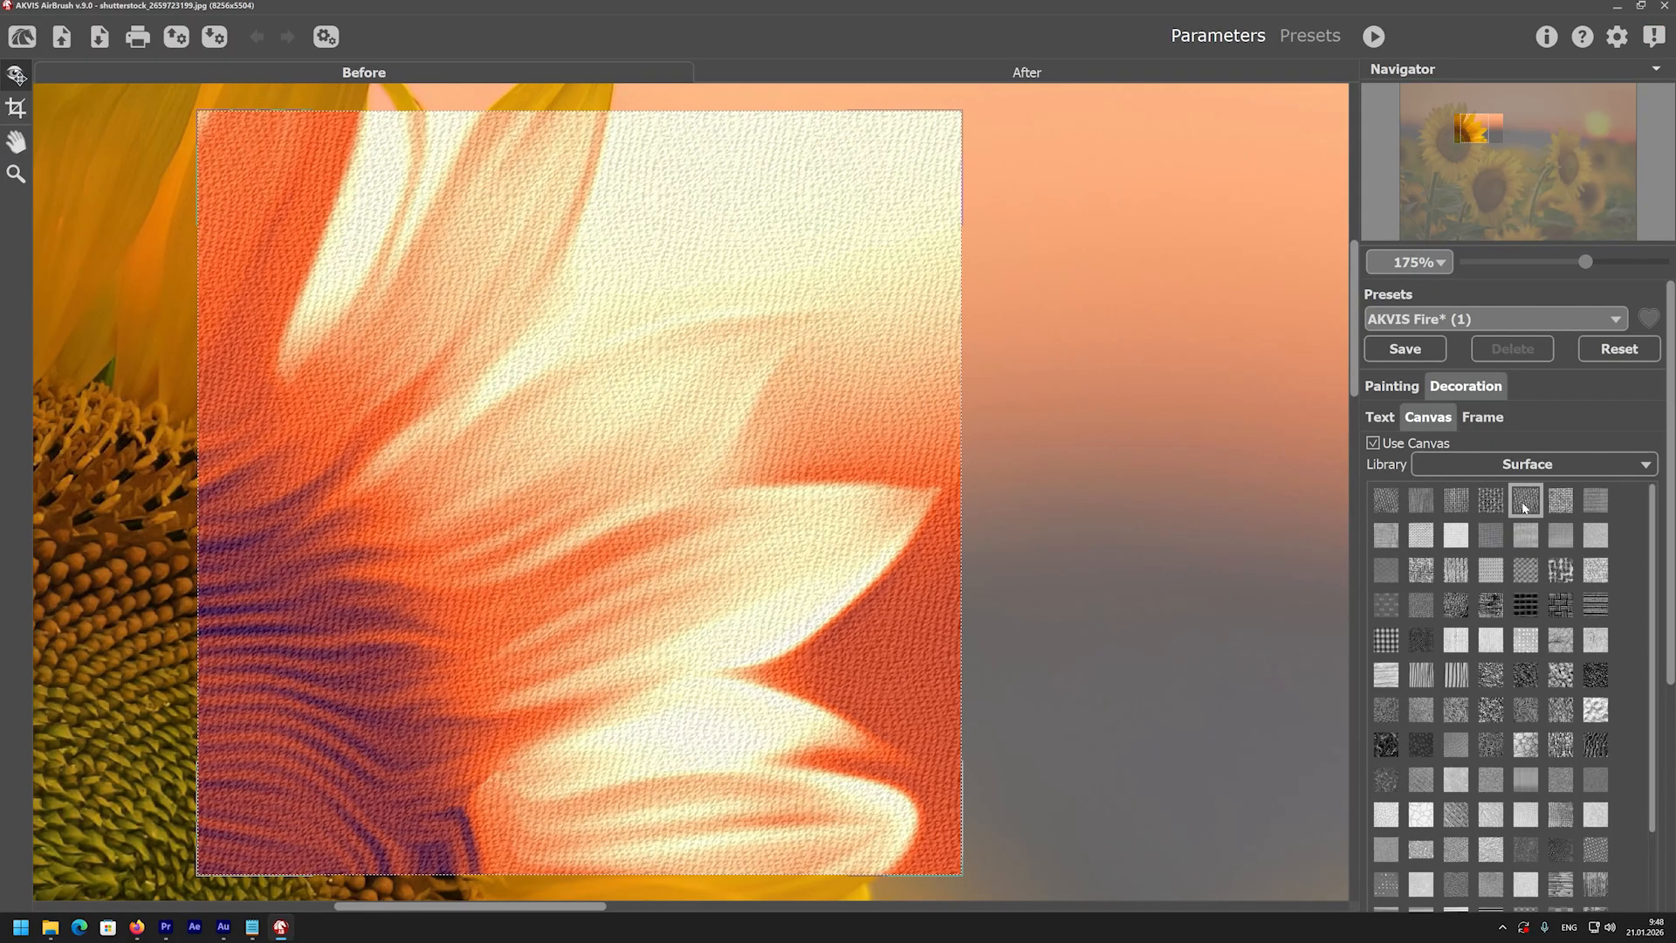
click(1561, 507)
click(1558, 536)
click(1533, 543)
drag(1669, 467, 1631, 731)
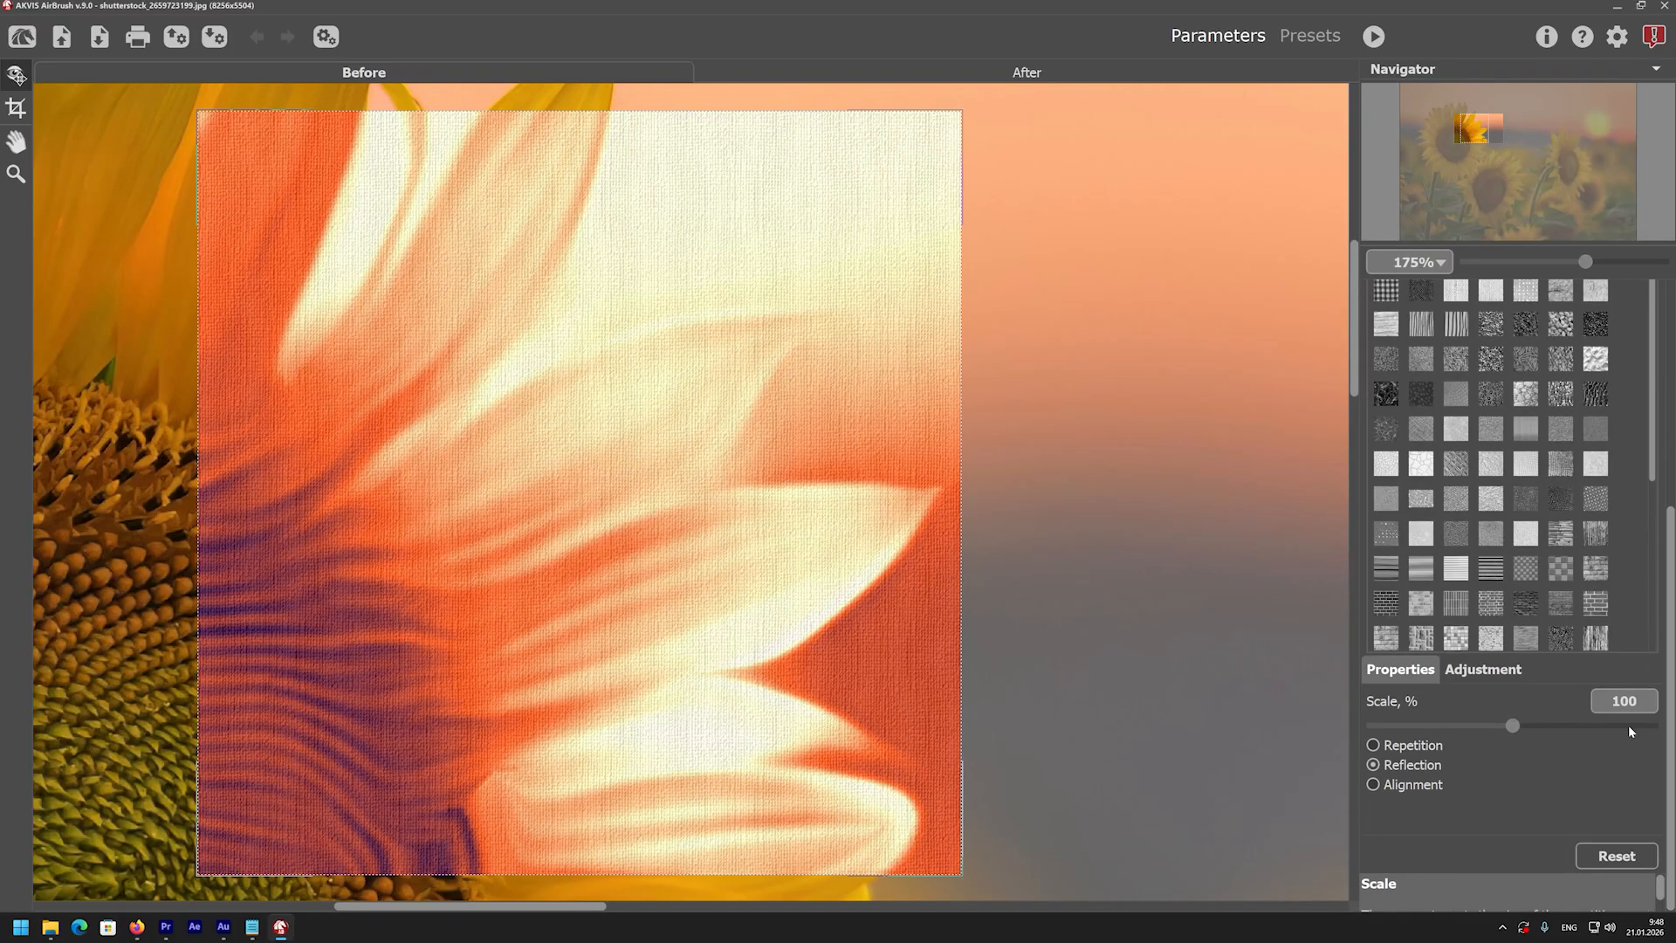
click(1408, 786)
Fit the sunflower photo to the window and add a golden Classic frame from the Antique library
click(1491, 363)
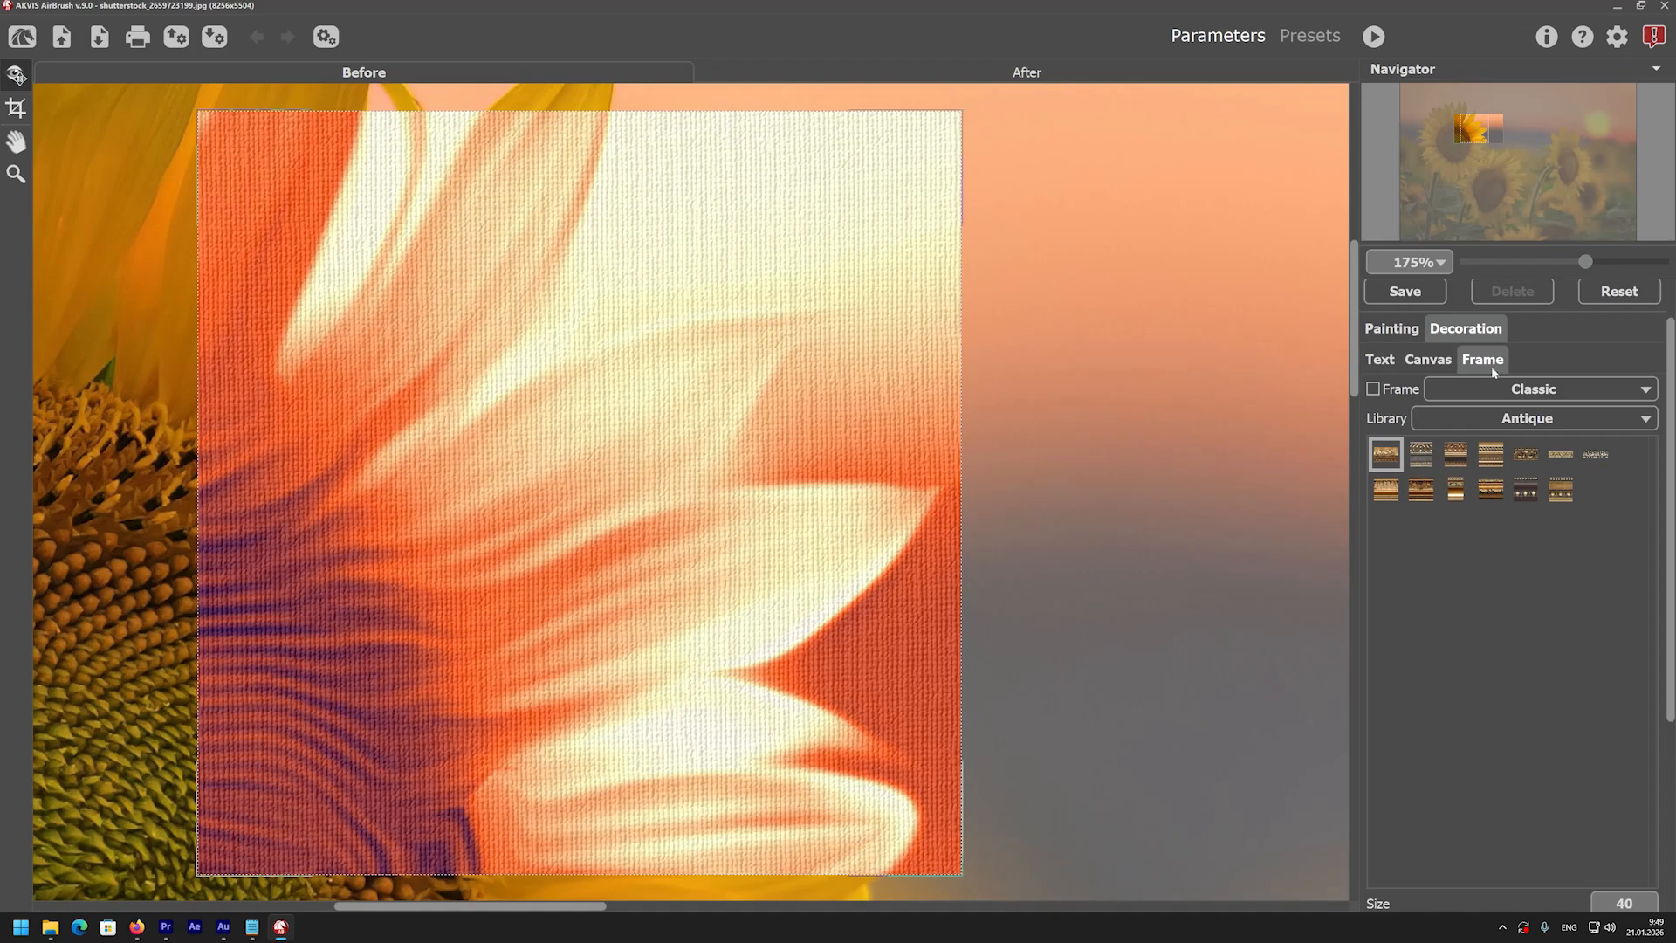
double_click(27, 135)
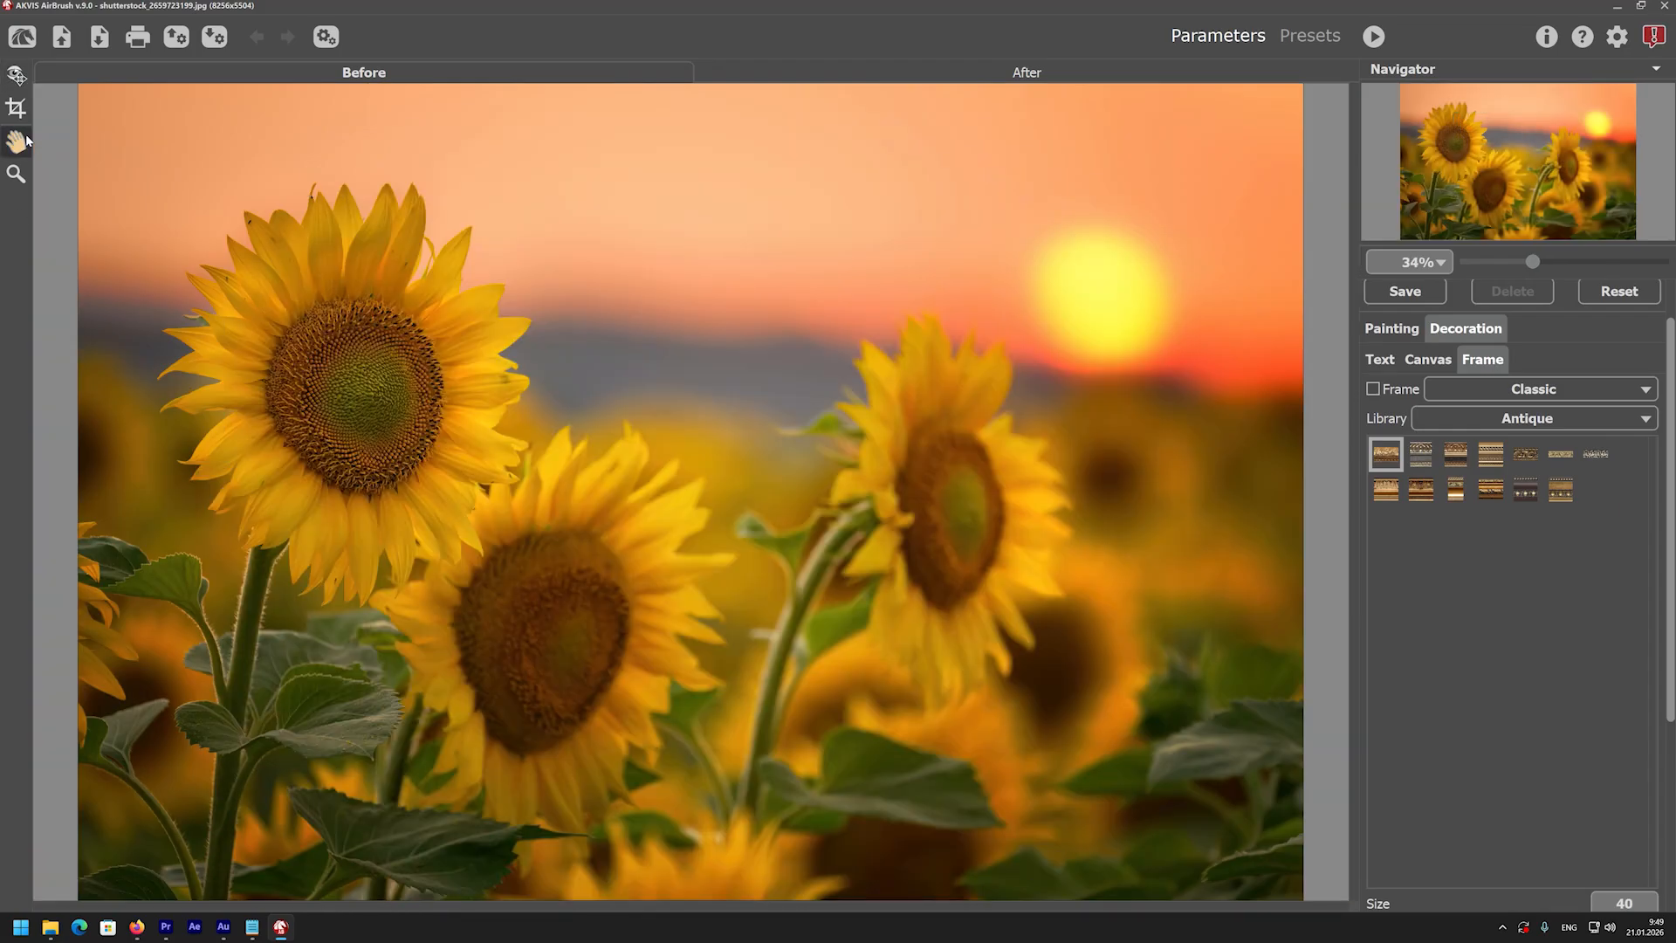
click(16, 75)
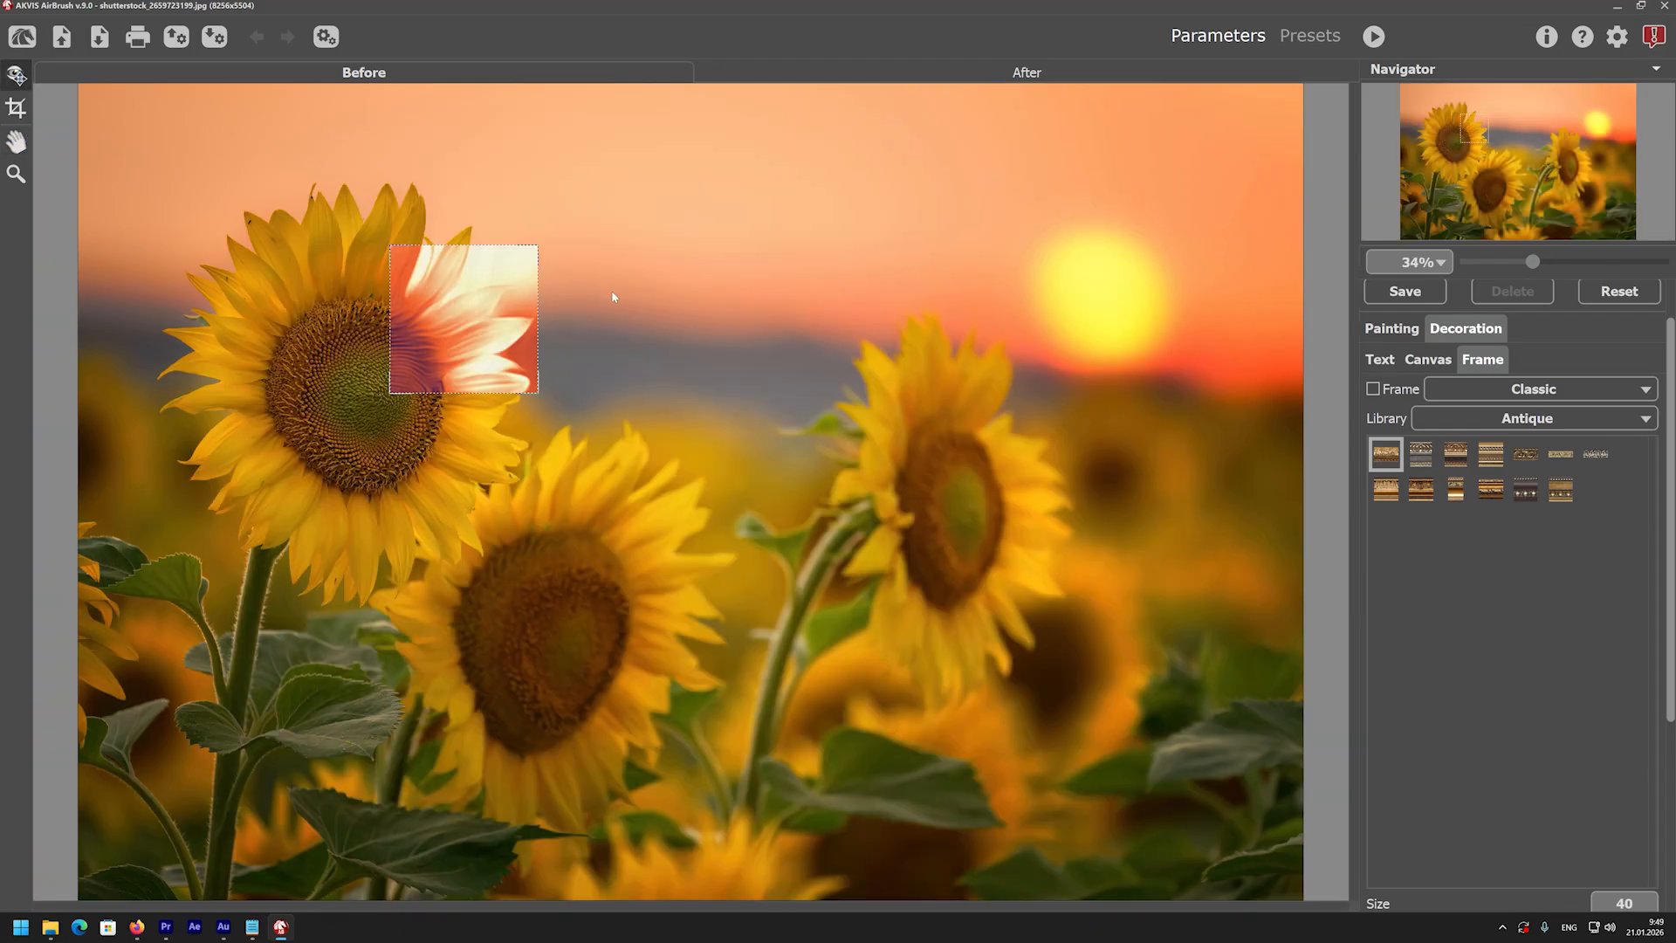
click(1518, 392)
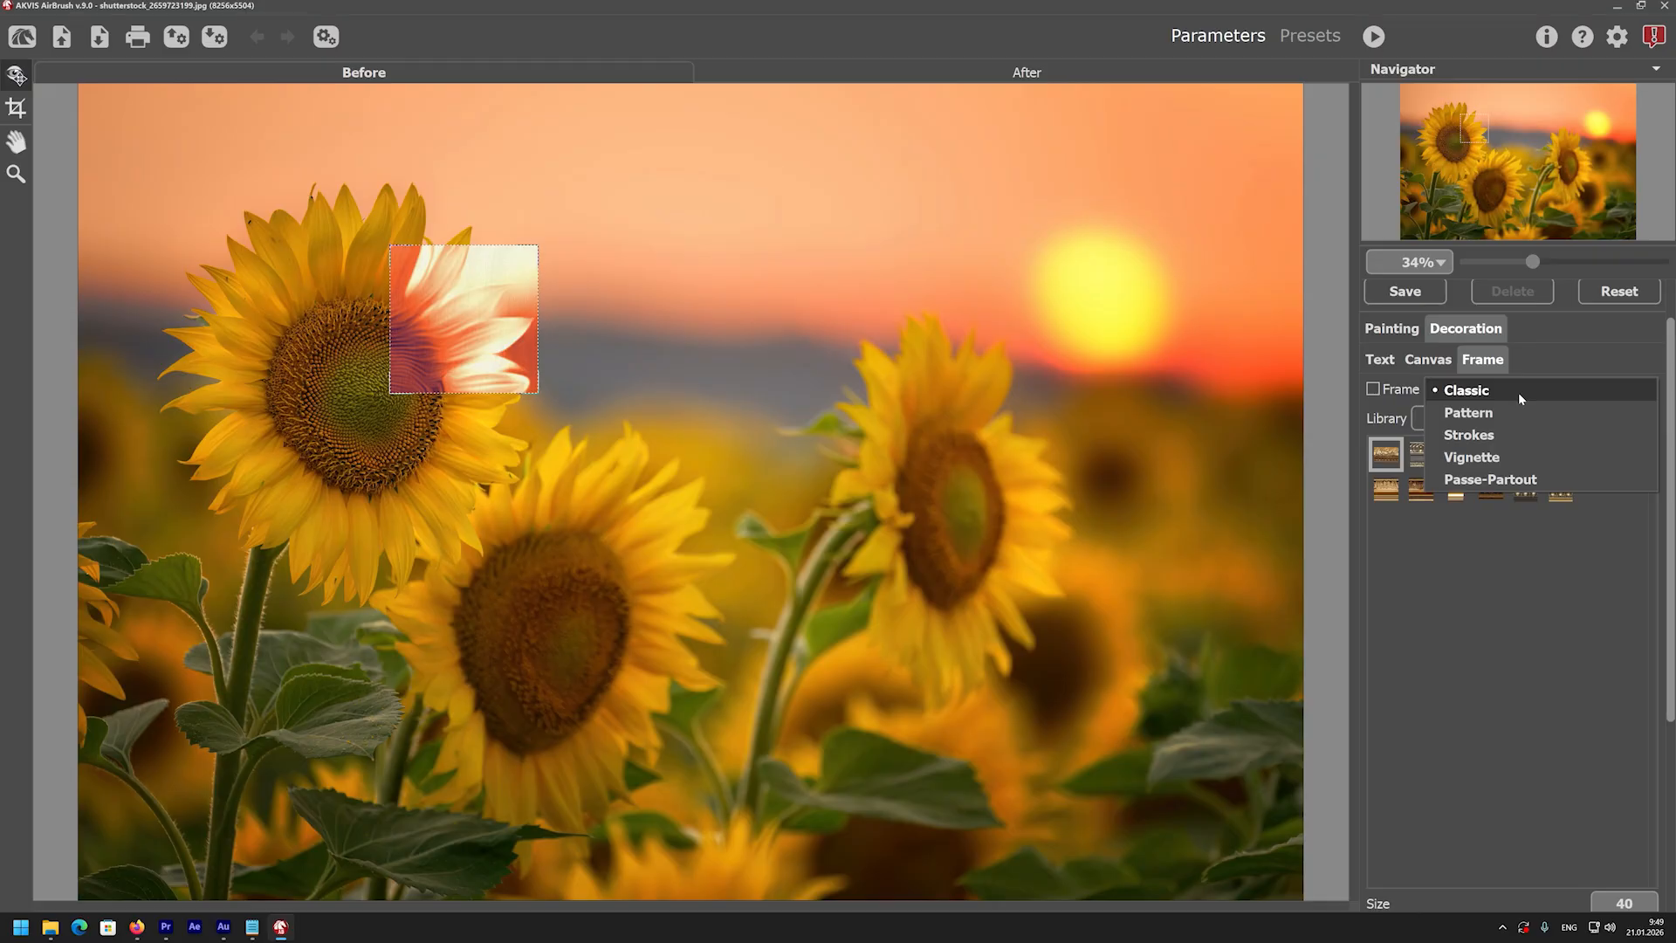
click(1517, 391)
click(1385, 489)
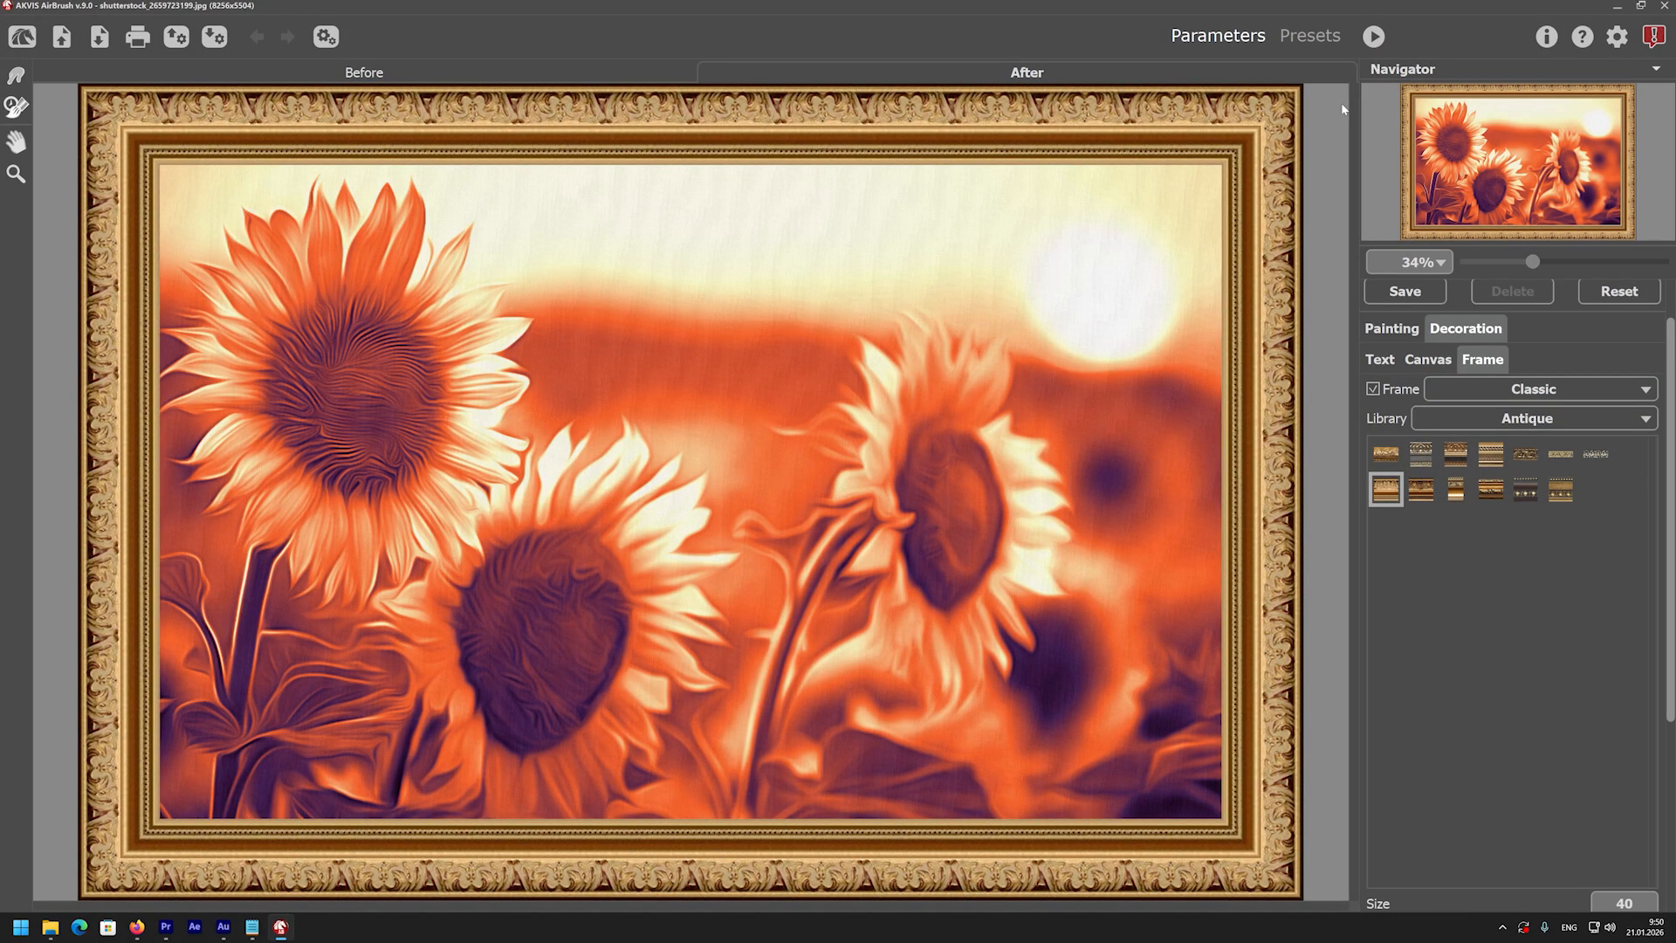
Try other Classic frames: the ornate gray-gold one from the Antique library, and the silver ornamental and blue ones from the Plastic library
click(1387, 454)
click(1423, 458)
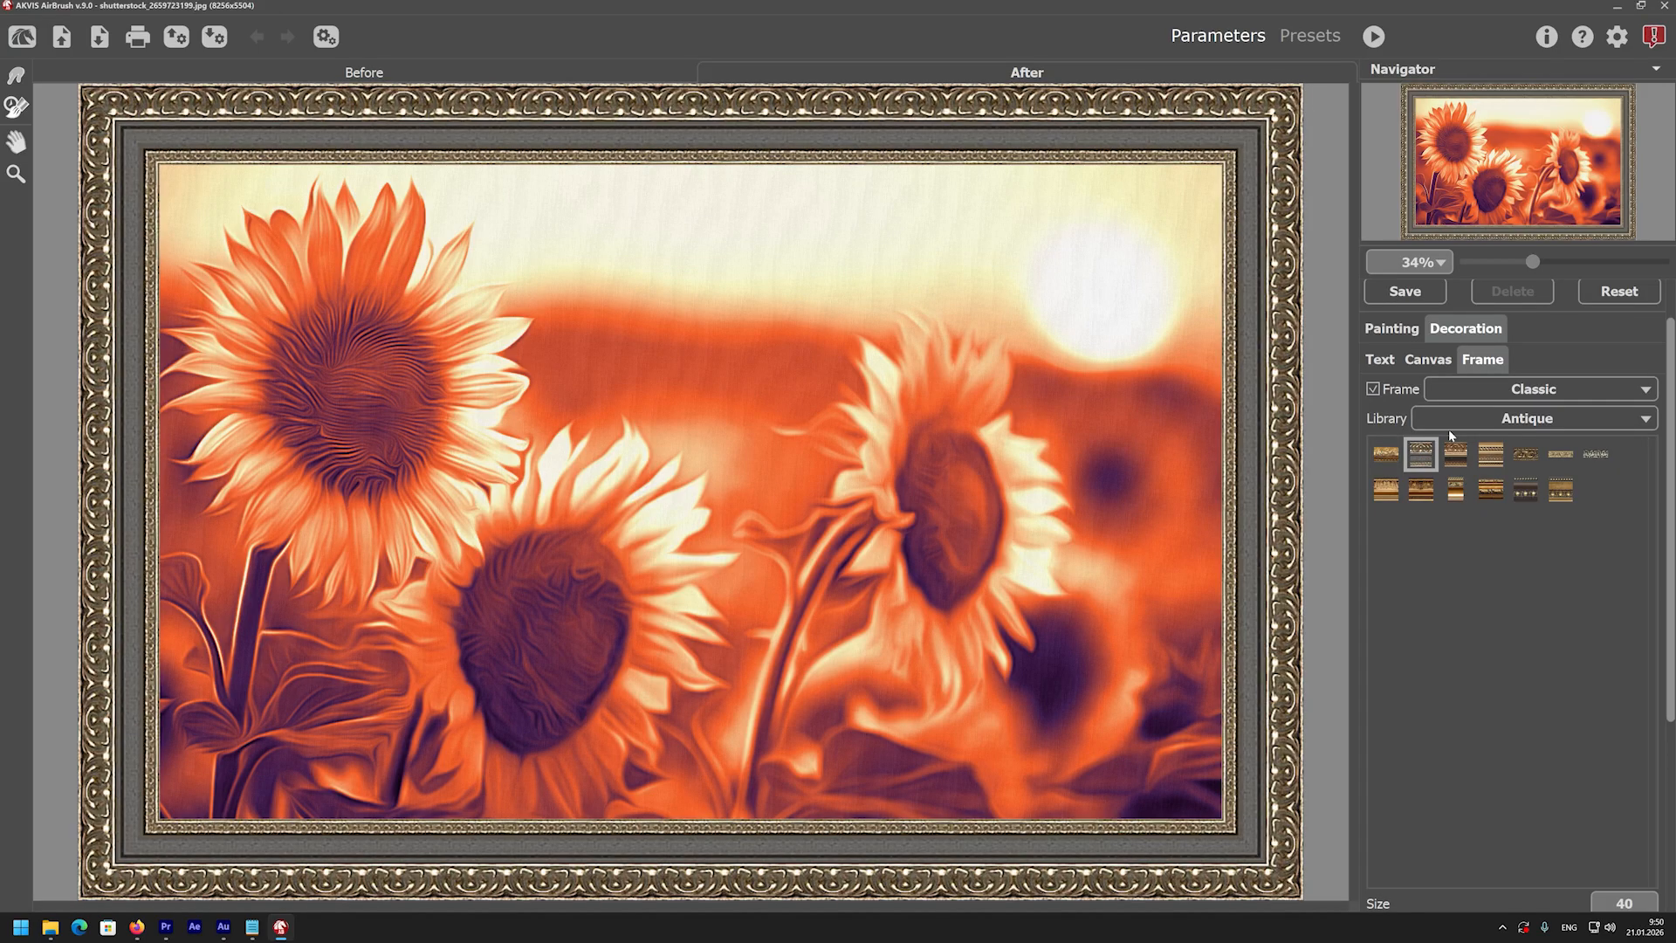
click(1420, 628)
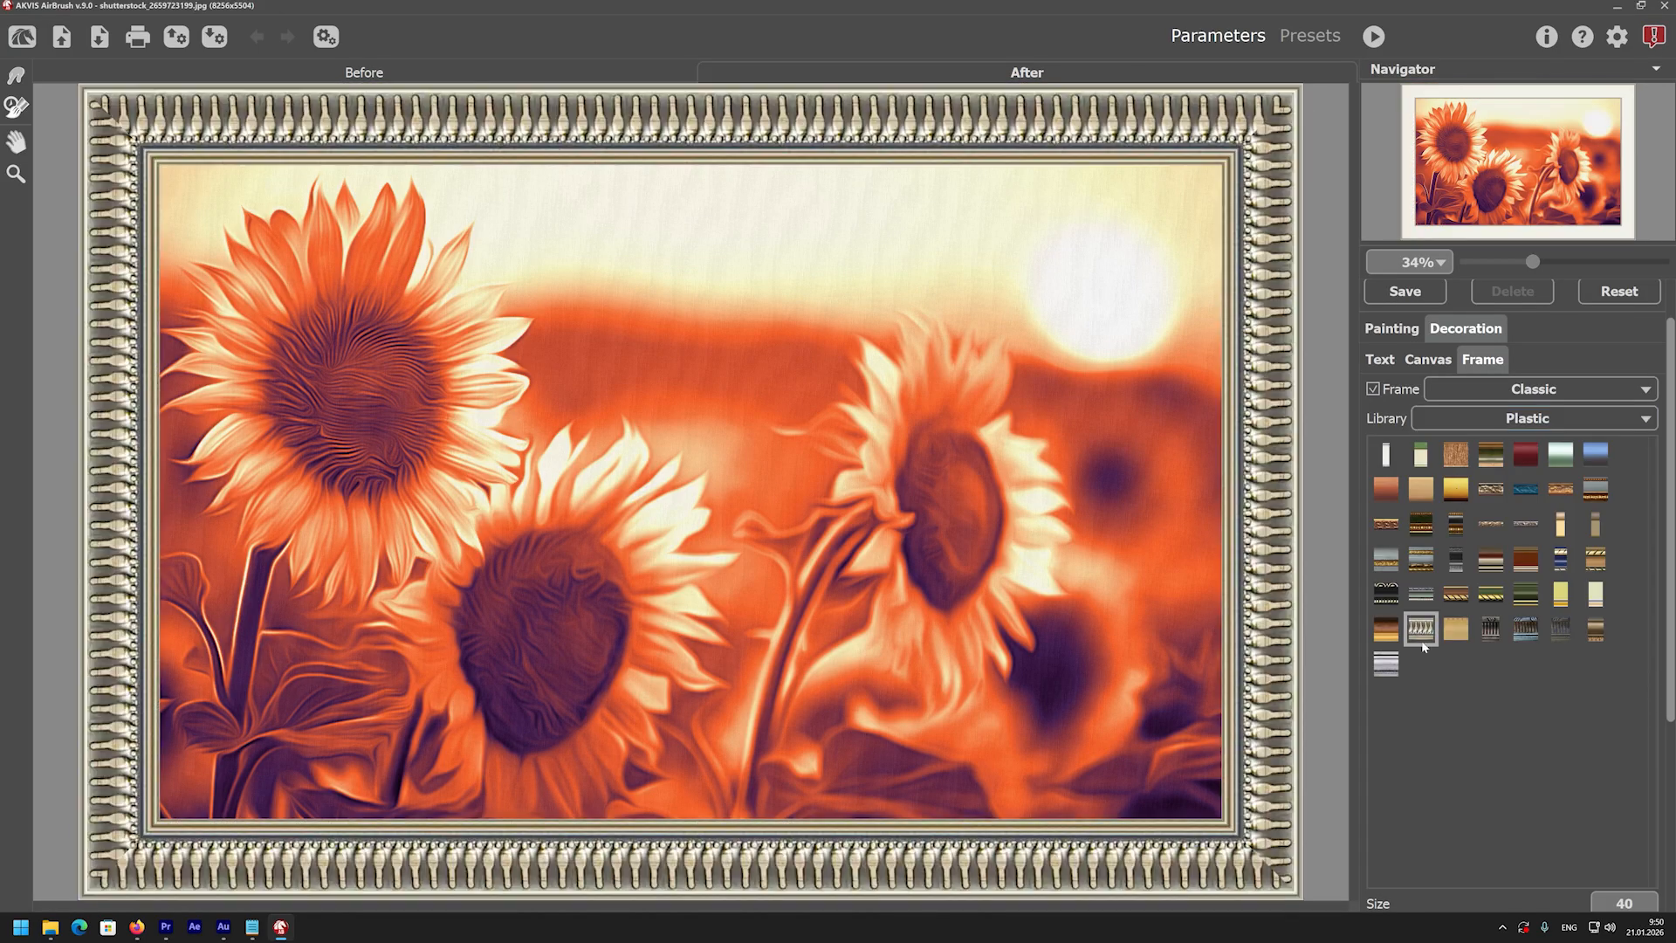
click(1595, 454)
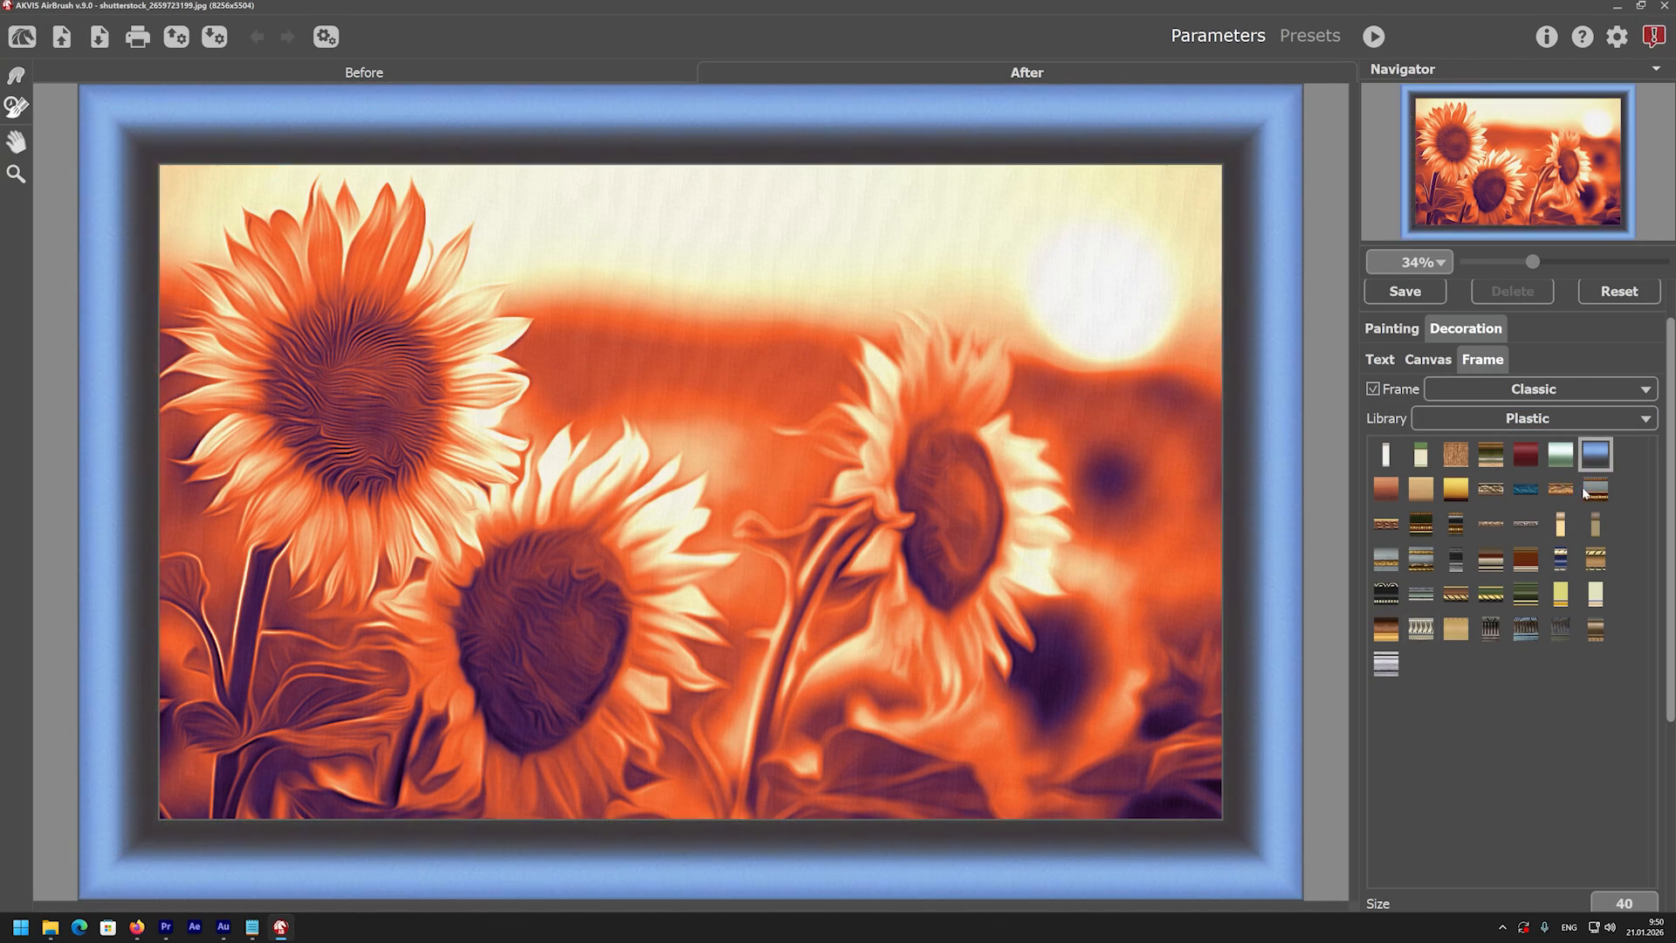
Apply the gray-brown bark frame from the Nature library and set the frame Size to 20
click(1468, 421)
click(1503, 574)
click(1502, 424)
click(1494, 400)
click(1386, 559)
click(1421, 454)
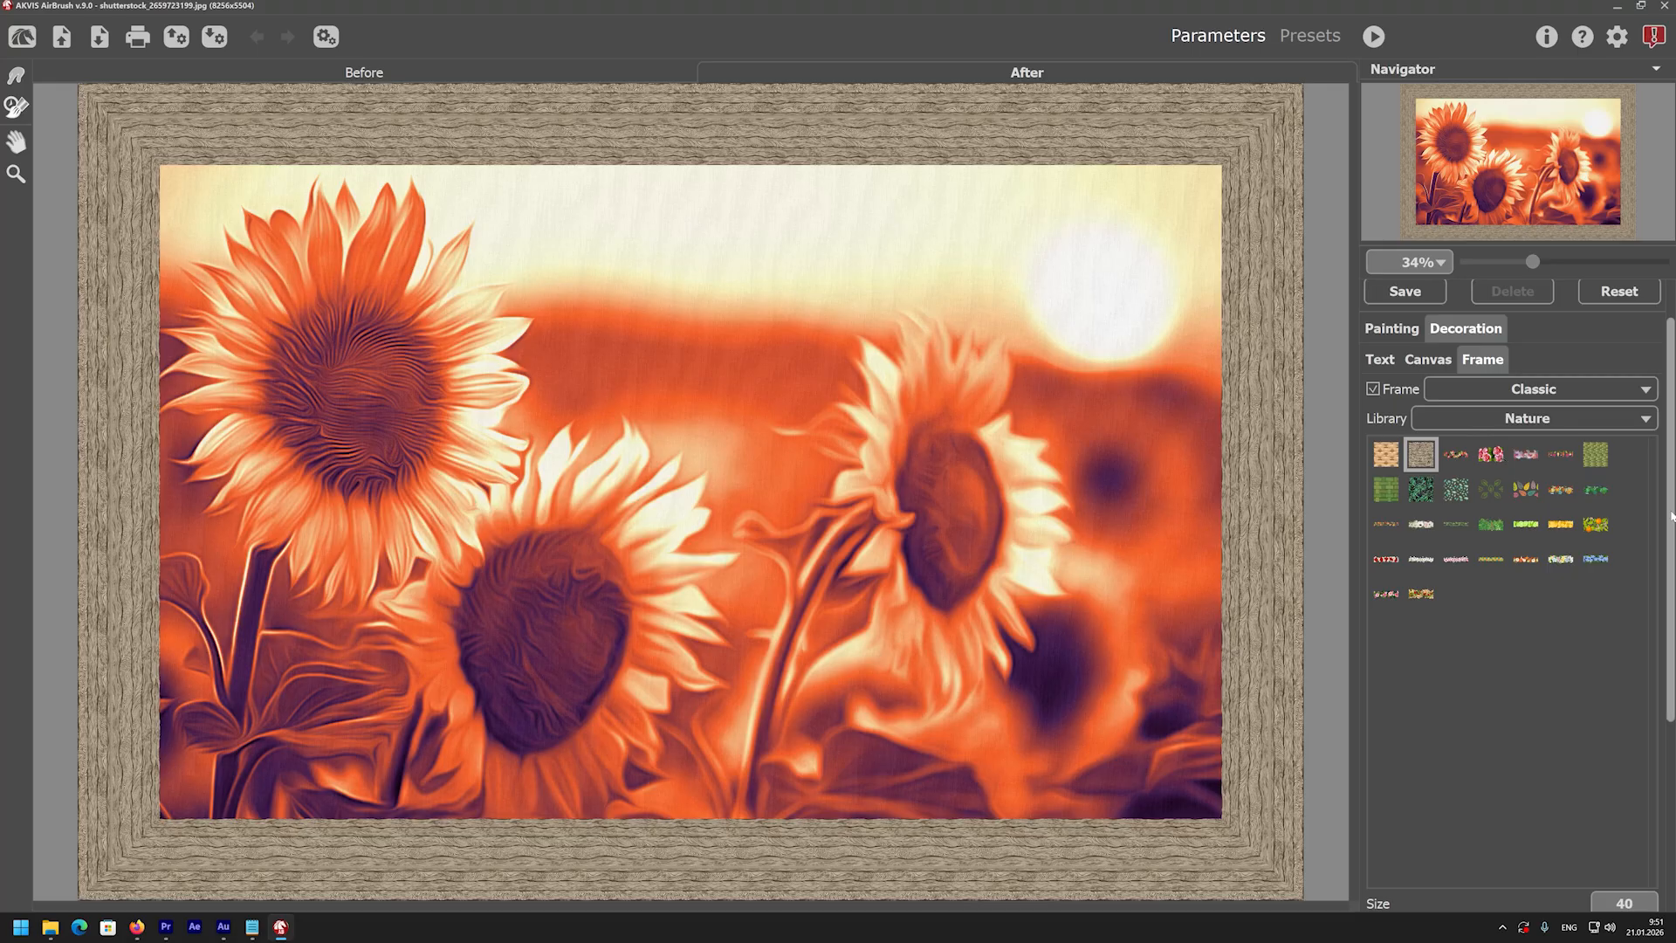
scroll(1480, 663, down, 3)
drag(1481, 690, 1423, 689)
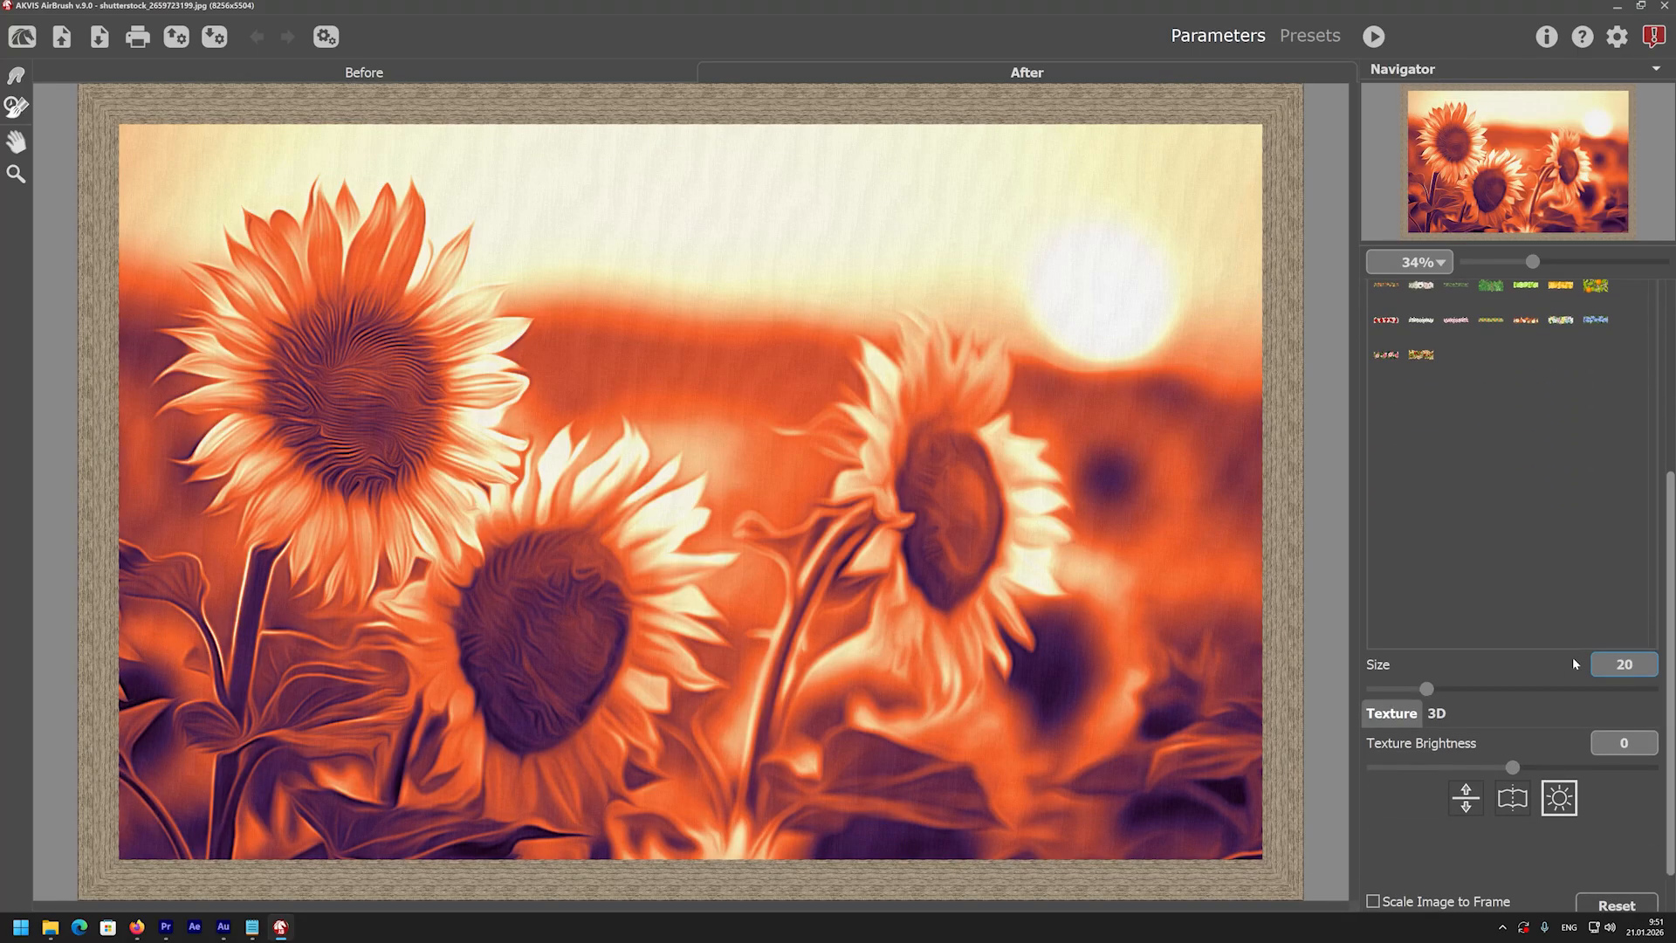
Change the frame type to Pattern and choose a gold star design from the Stars library
scroll(1559, 799, up, 3)
click(1540, 409)
click(1546, 432)
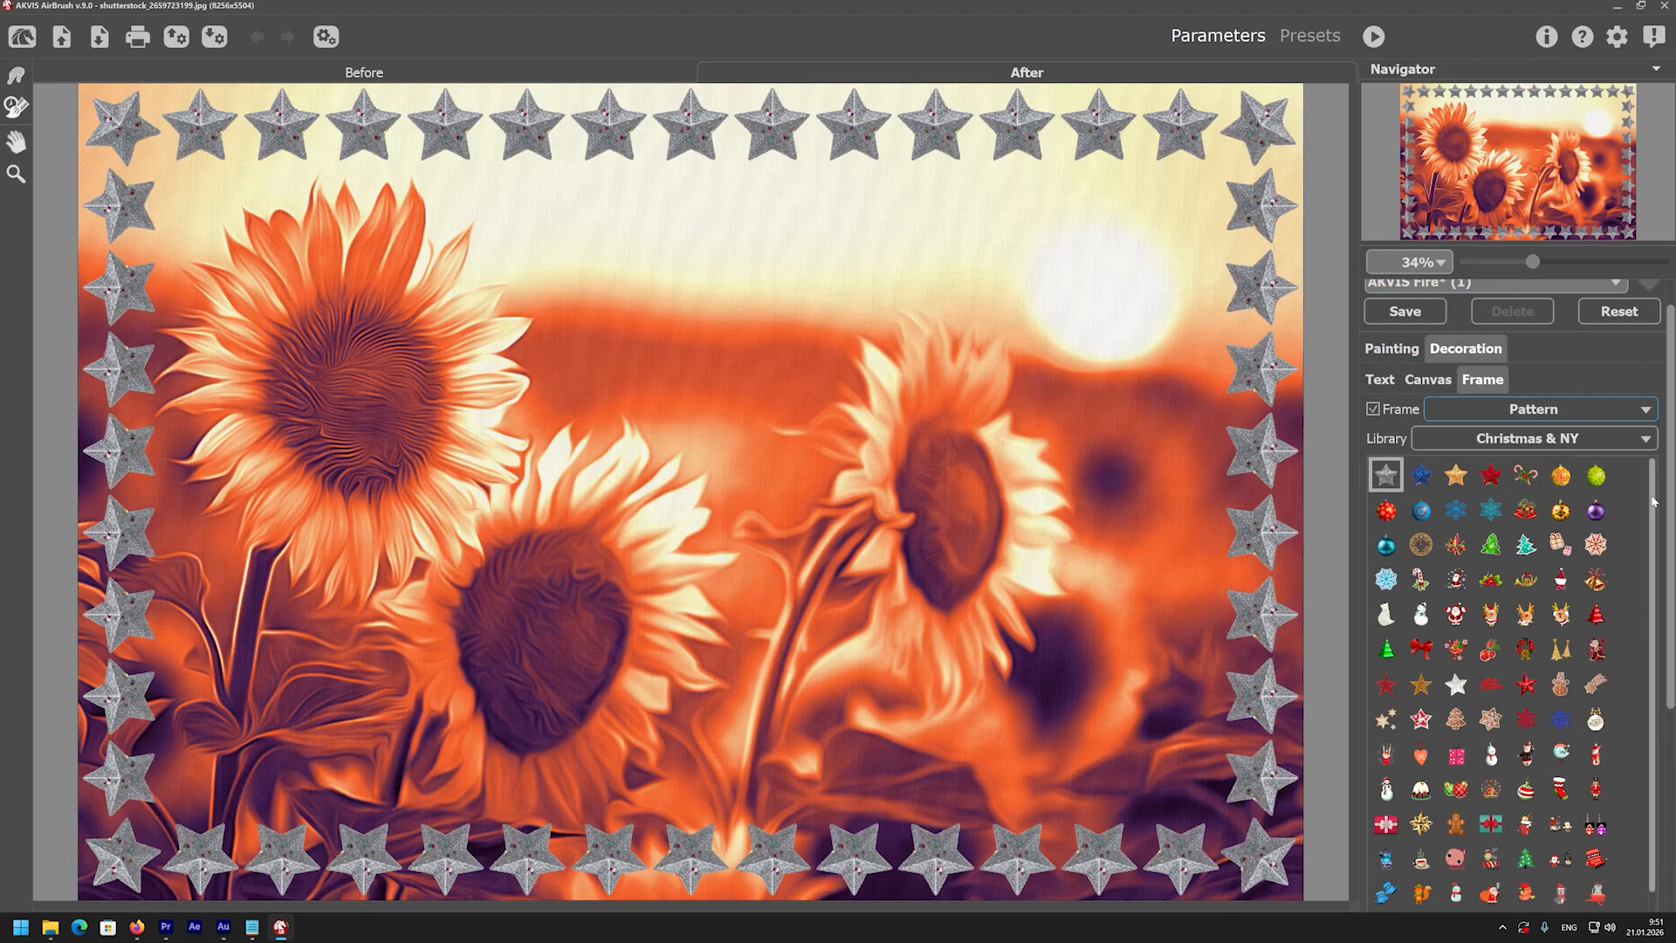
click(1590, 440)
click(1534, 544)
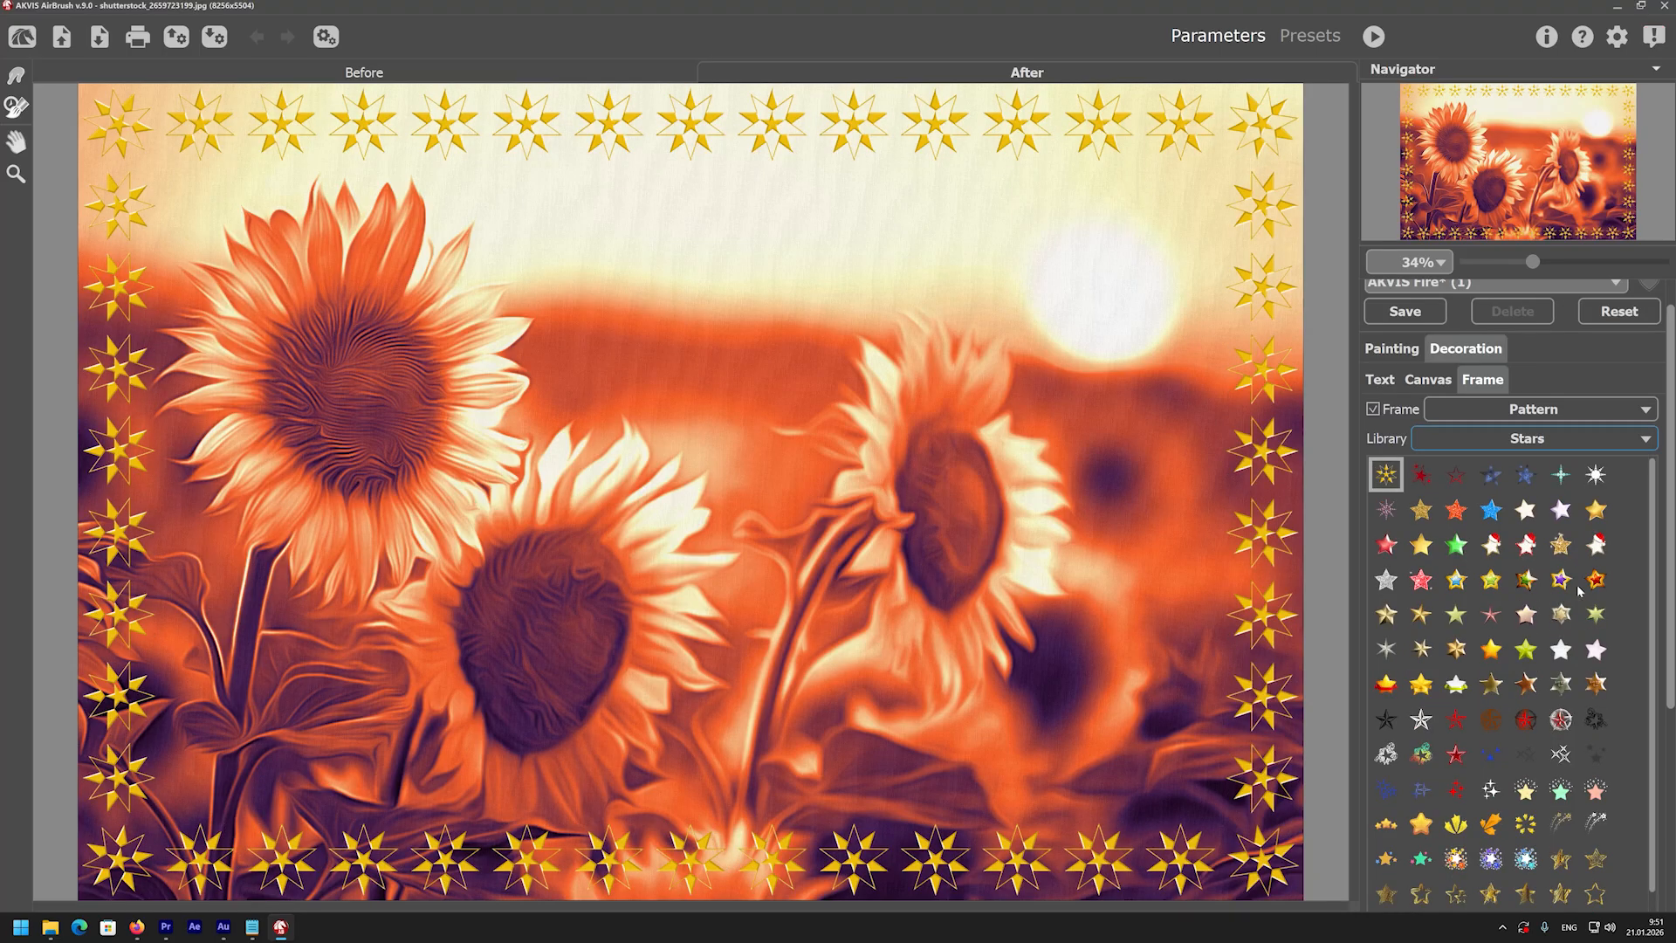
click(1455, 892)
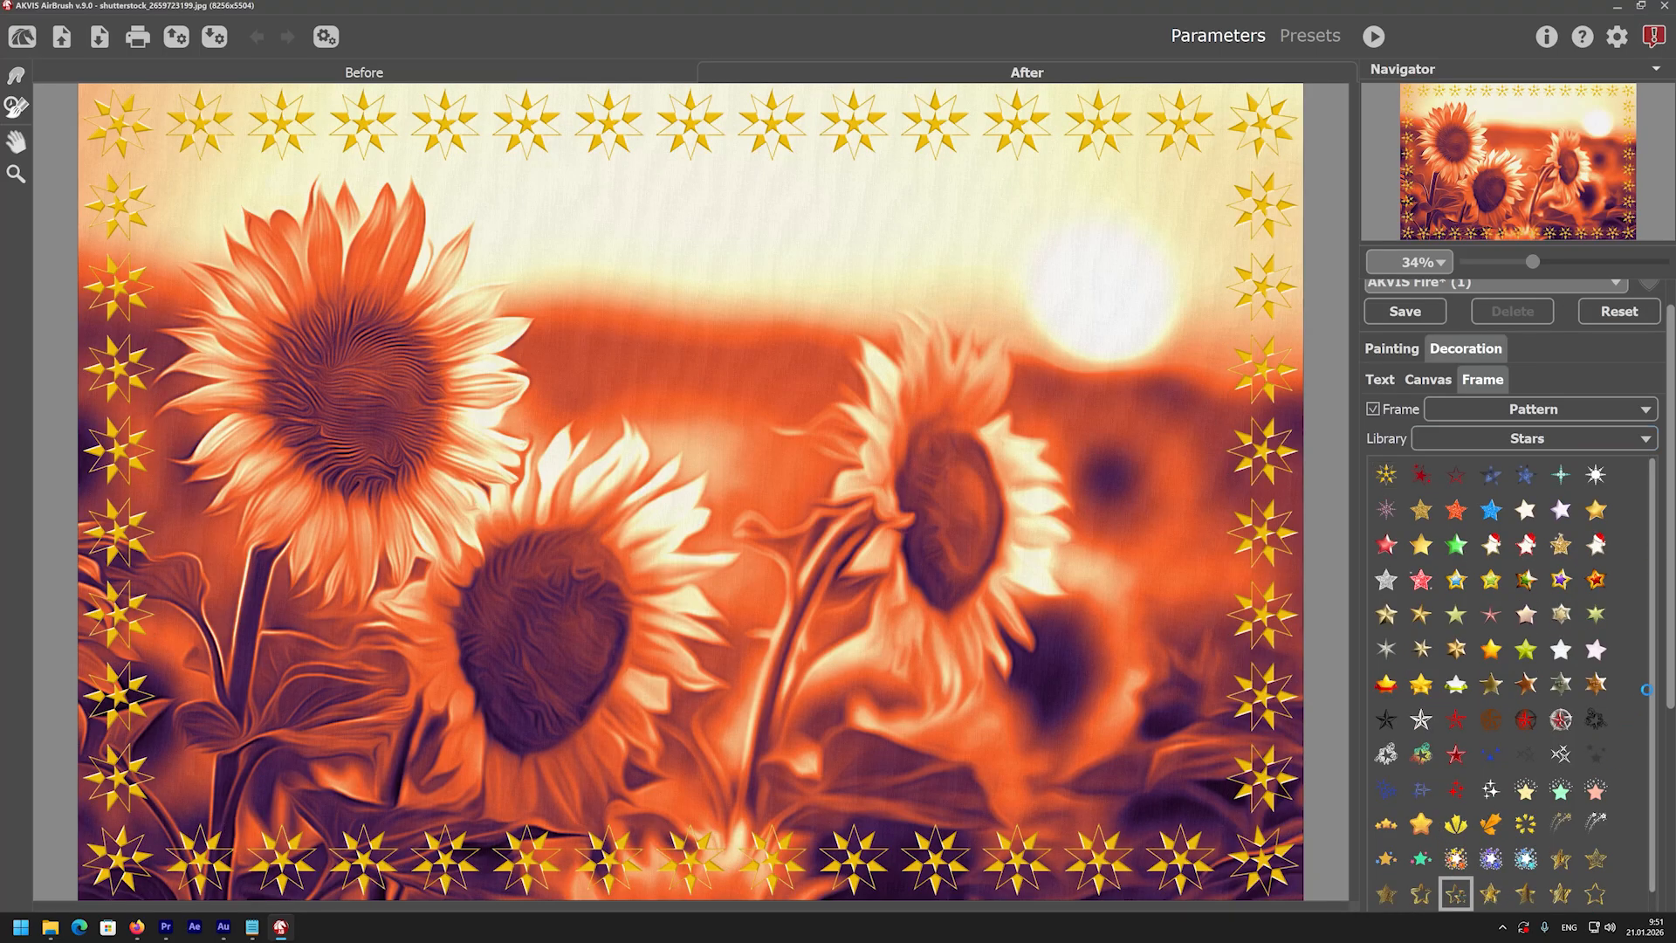
scroll(1483, 785, down, 3)
click(1537, 711)
scroll(1641, 398, up, 5)
Change the frame type to Strokes and set the stroke color to pink
click(1533, 439)
click(1484, 463)
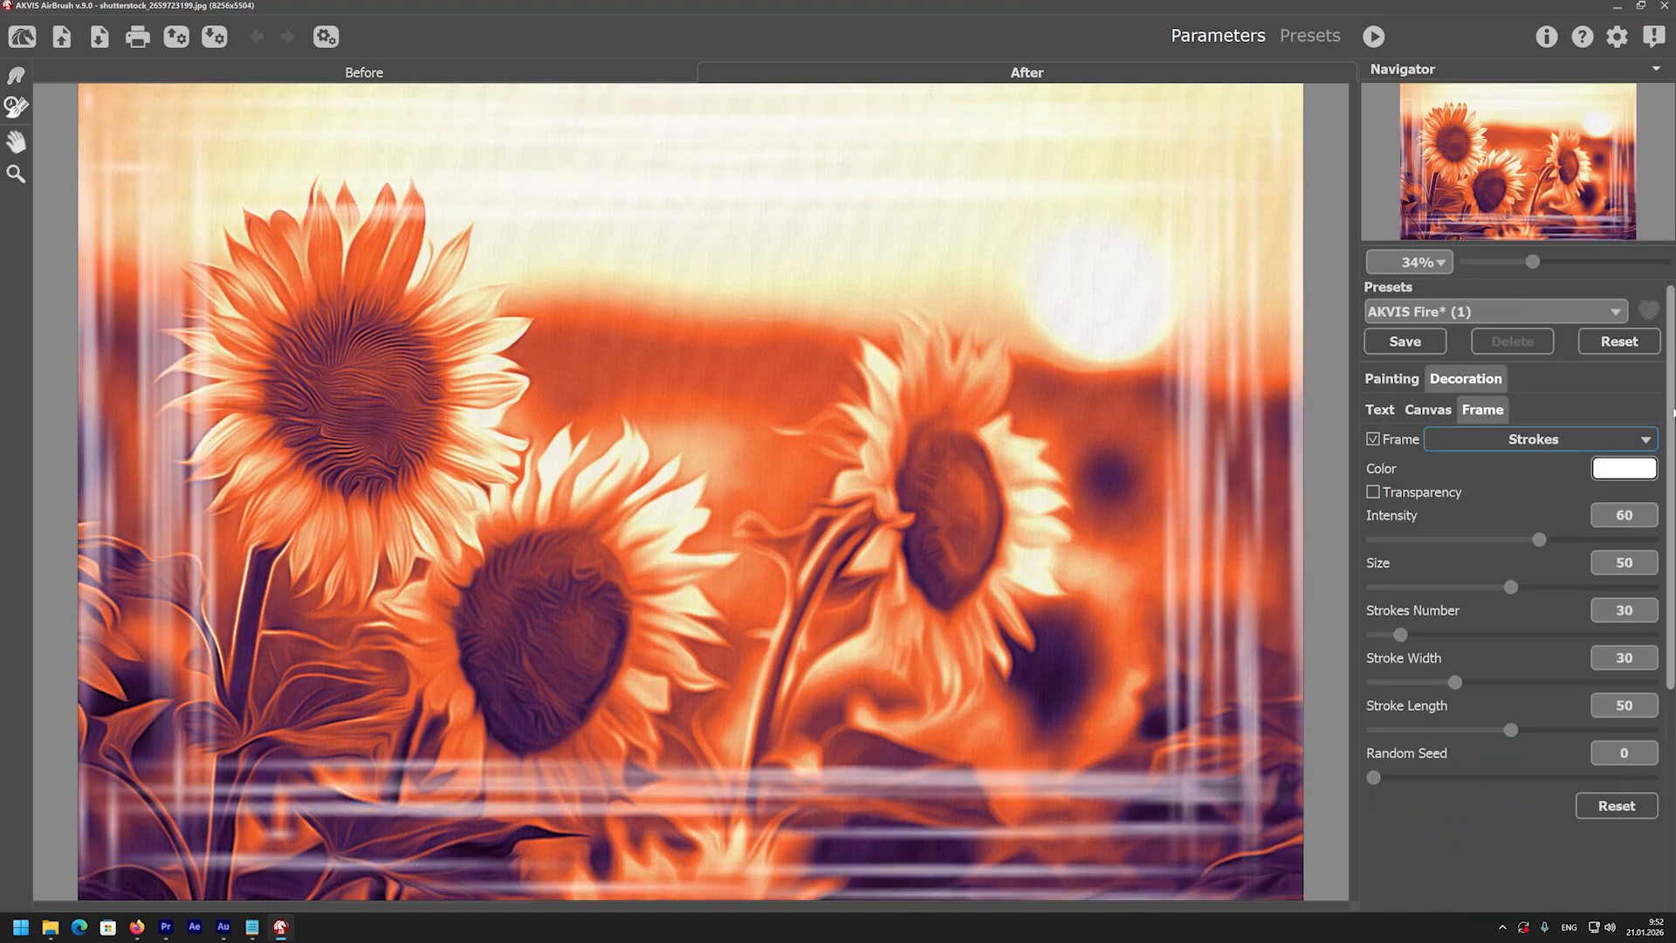
scroll(1650, 428, down, 1)
click(1624, 453)
drag(831, 405, 796, 398)
click(953, 586)
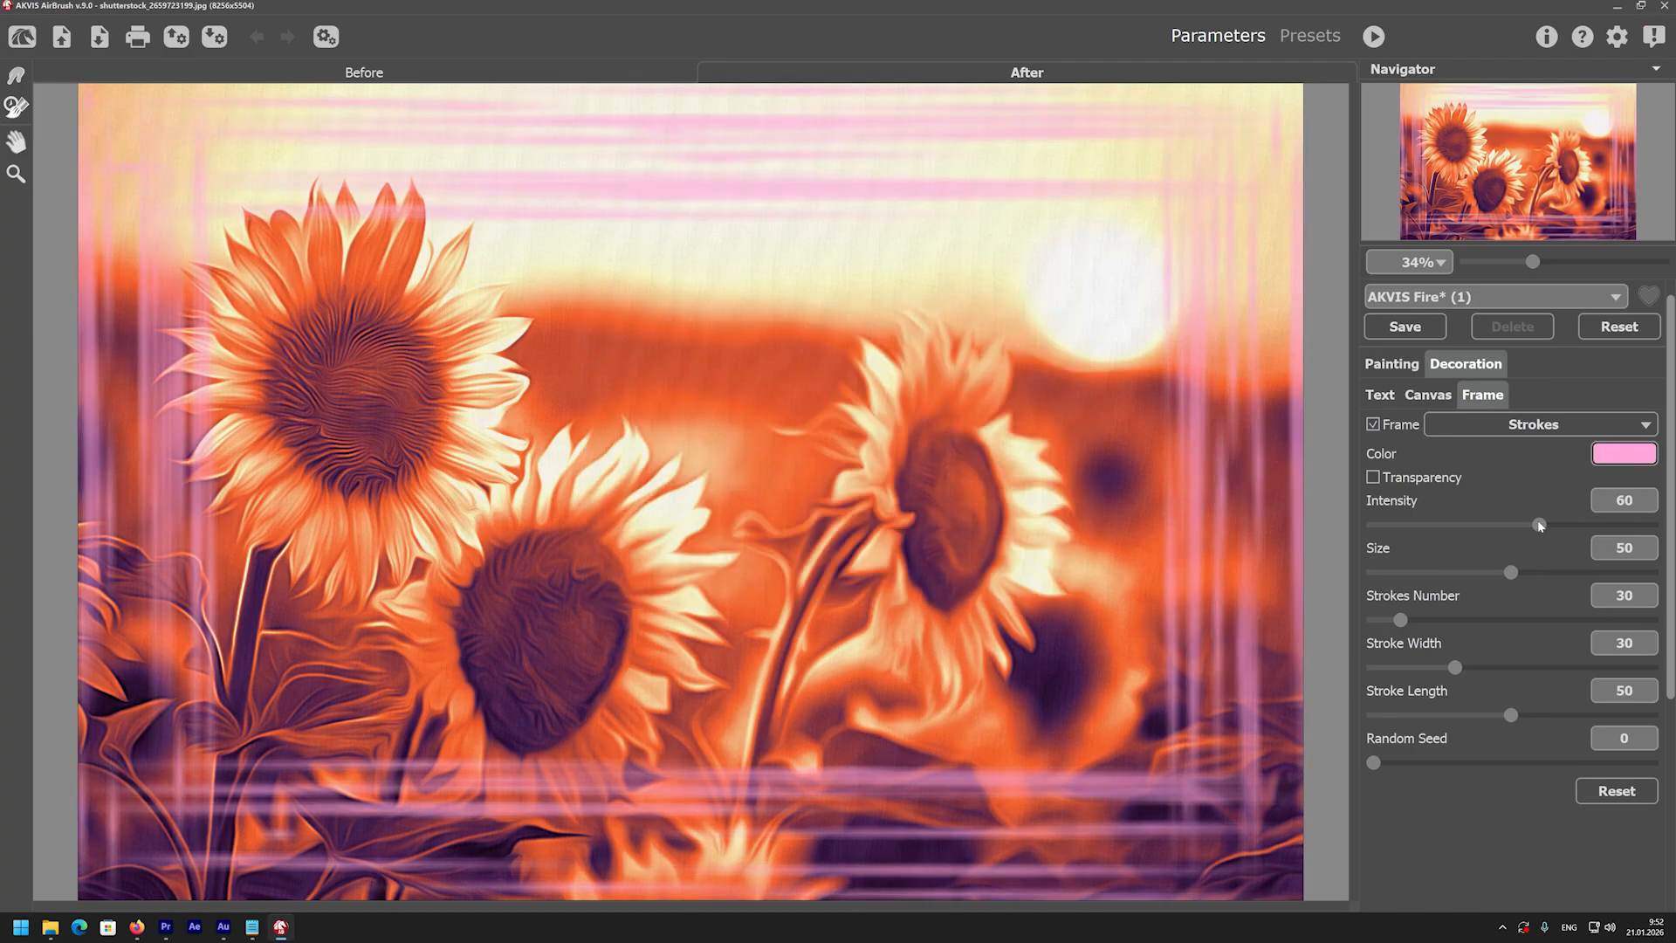
Set the strokes frame to Size 15, Intensity 50 and Strokes Number 39
click(1413, 572)
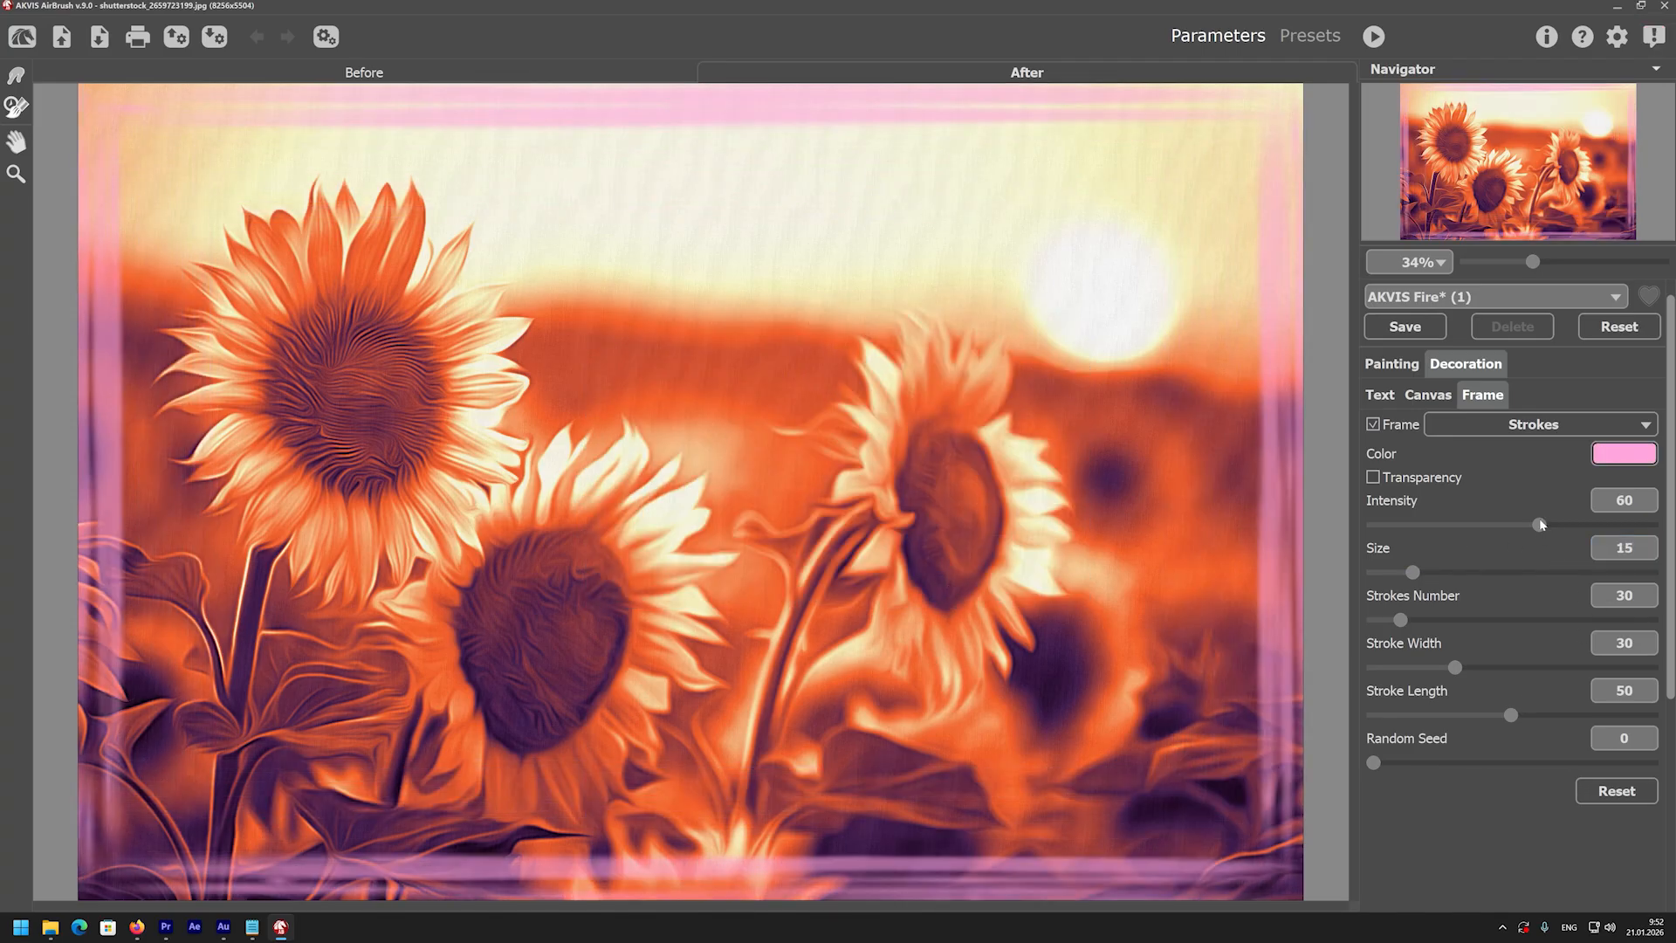
drag(1541, 524, 1511, 525)
mouse_move(1402, 619)
mouse_down()
mouse_move(1477, 621)
mouse_move(1404, 622)
mouse_up()
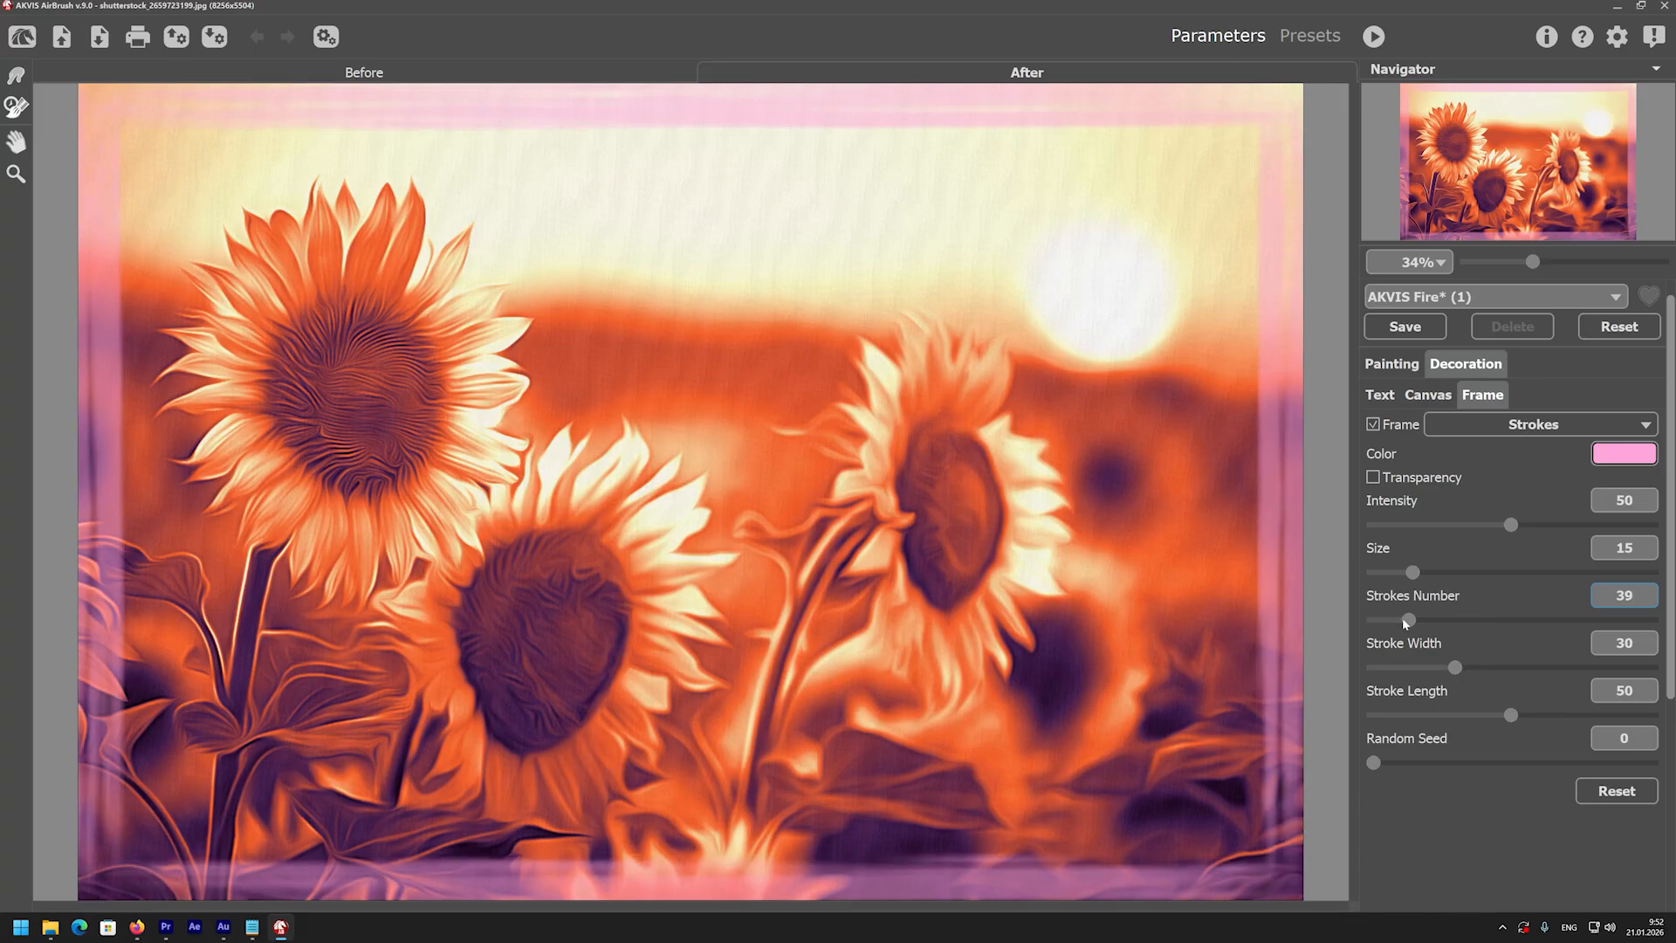
Change the frame type to Vignette with Intensity 75, Size 59 and Shape -10
click(1567, 426)
click(1571, 445)
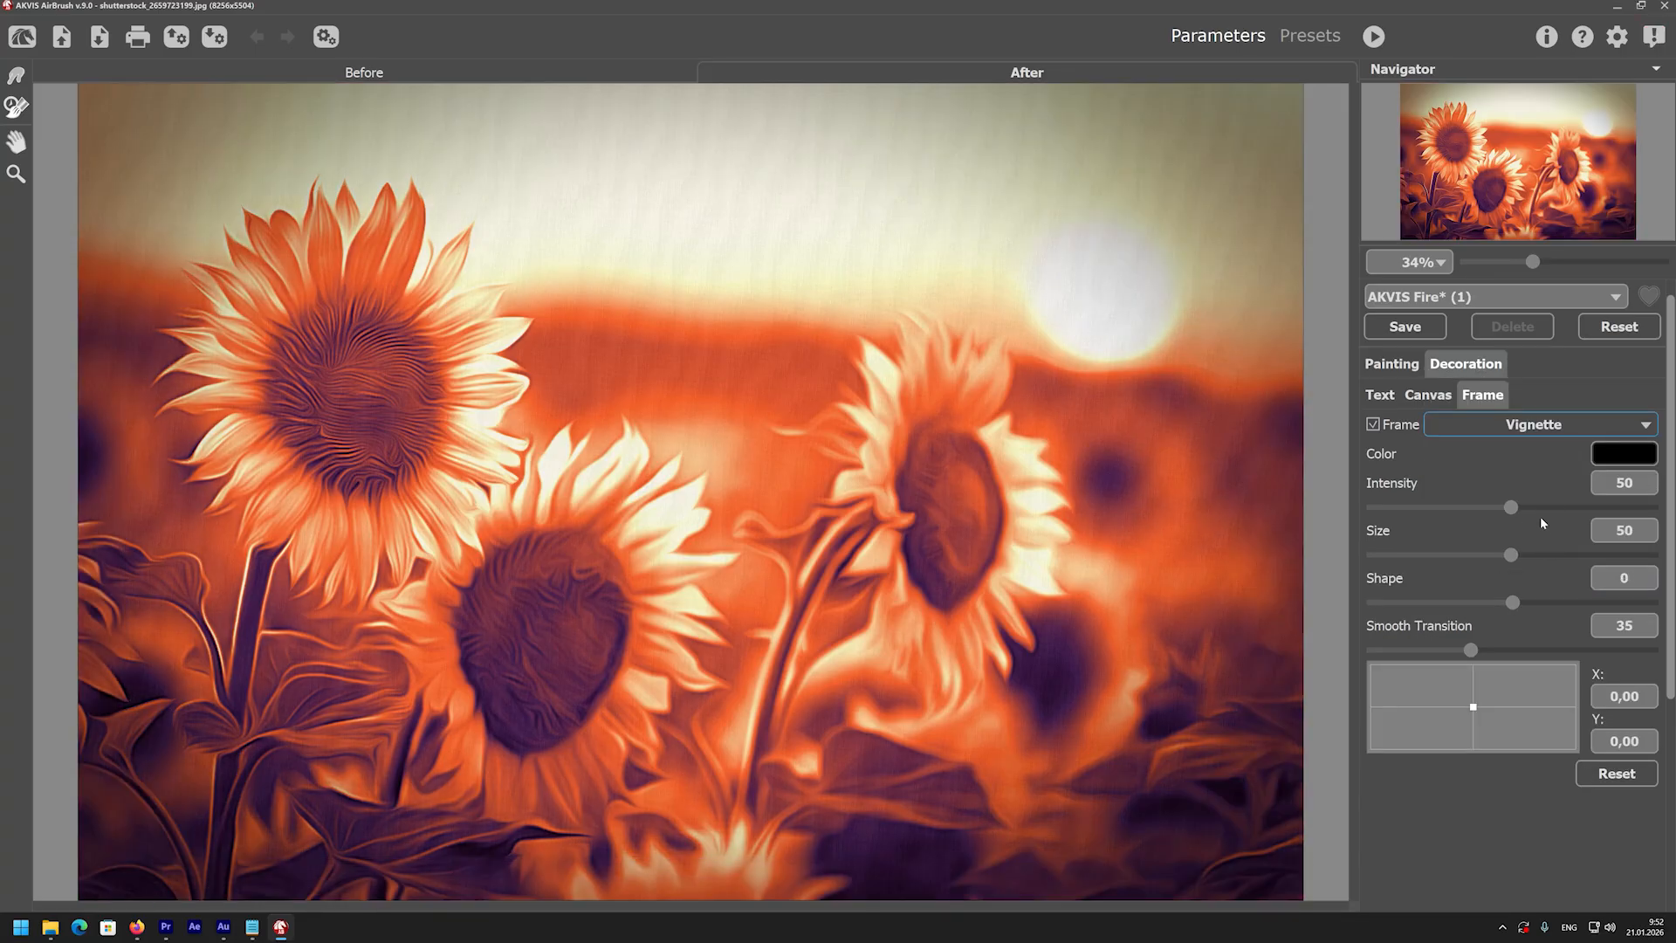
drag(1539, 509, 1581, 507)
drag(1515, 553, 1498, 607)
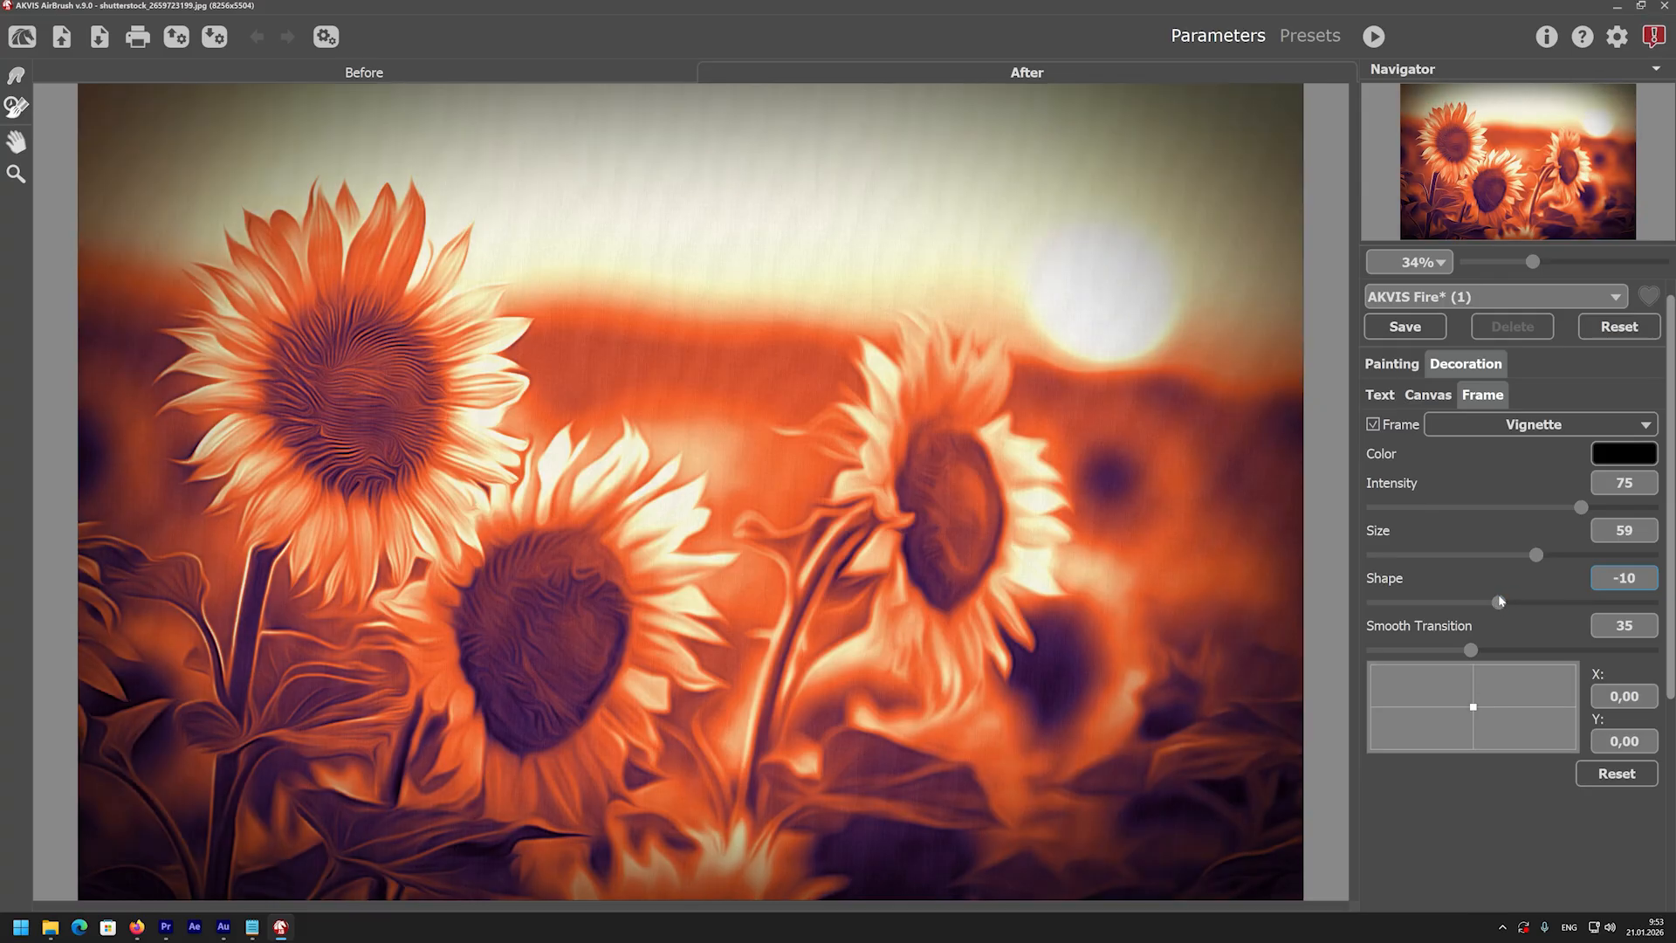
Change the frame type to Passe-Partout and add the ornate gray-gold Classic frame from the Antique library around it
click(1552, 424)
click(1551, 428)
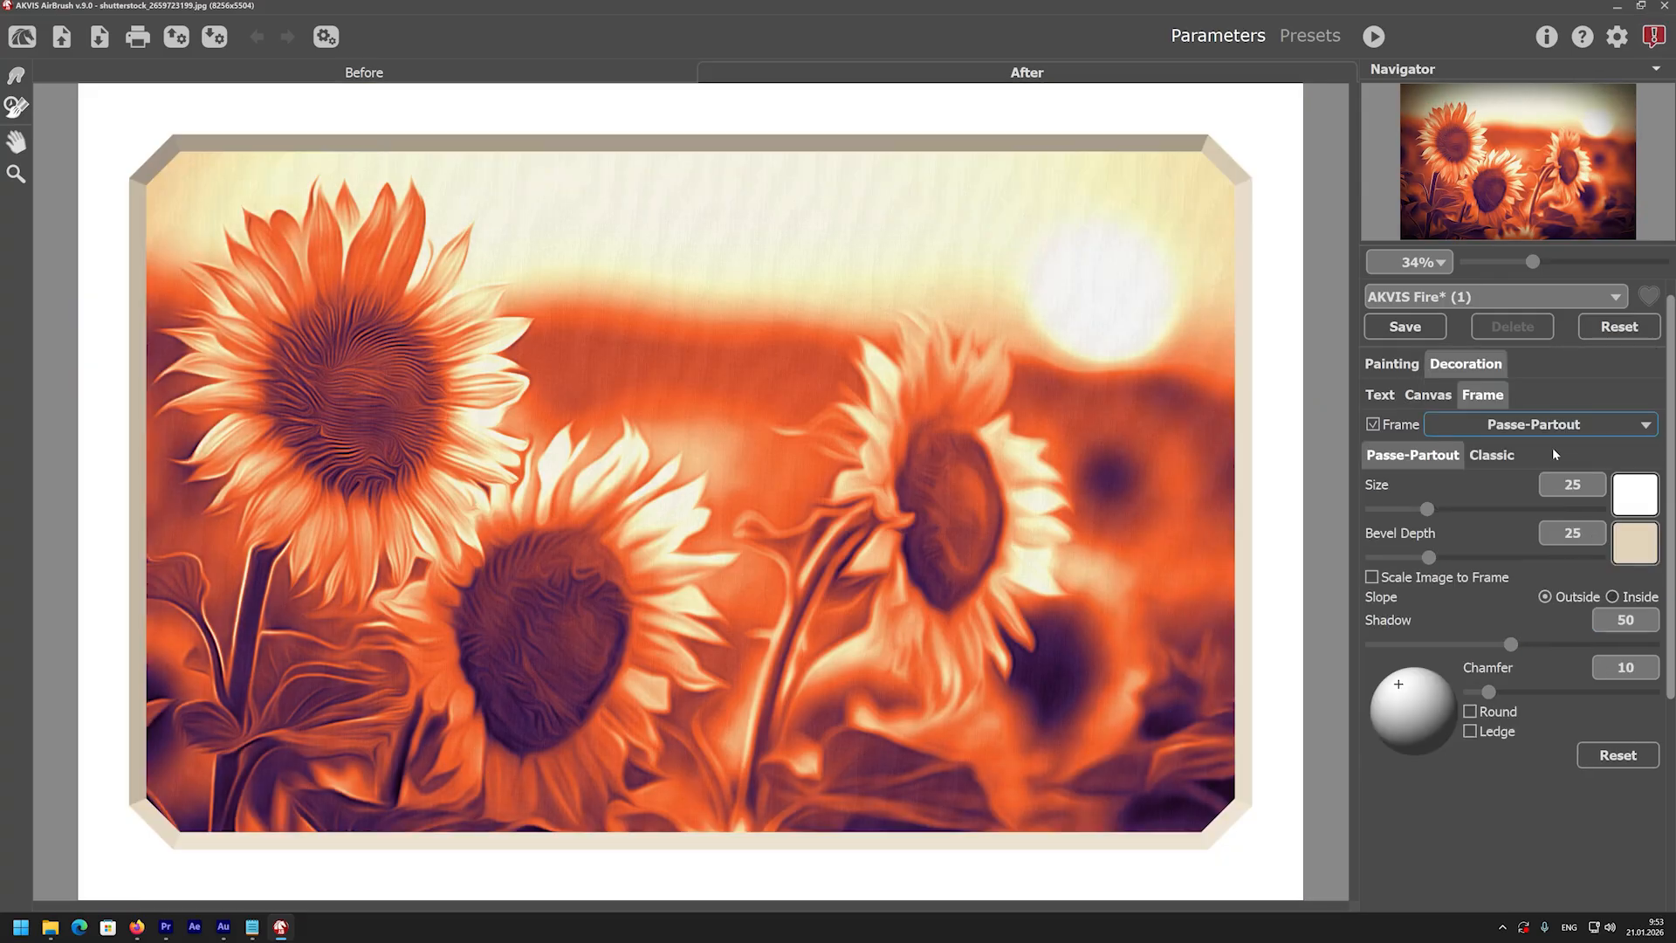
click(1491, 456)
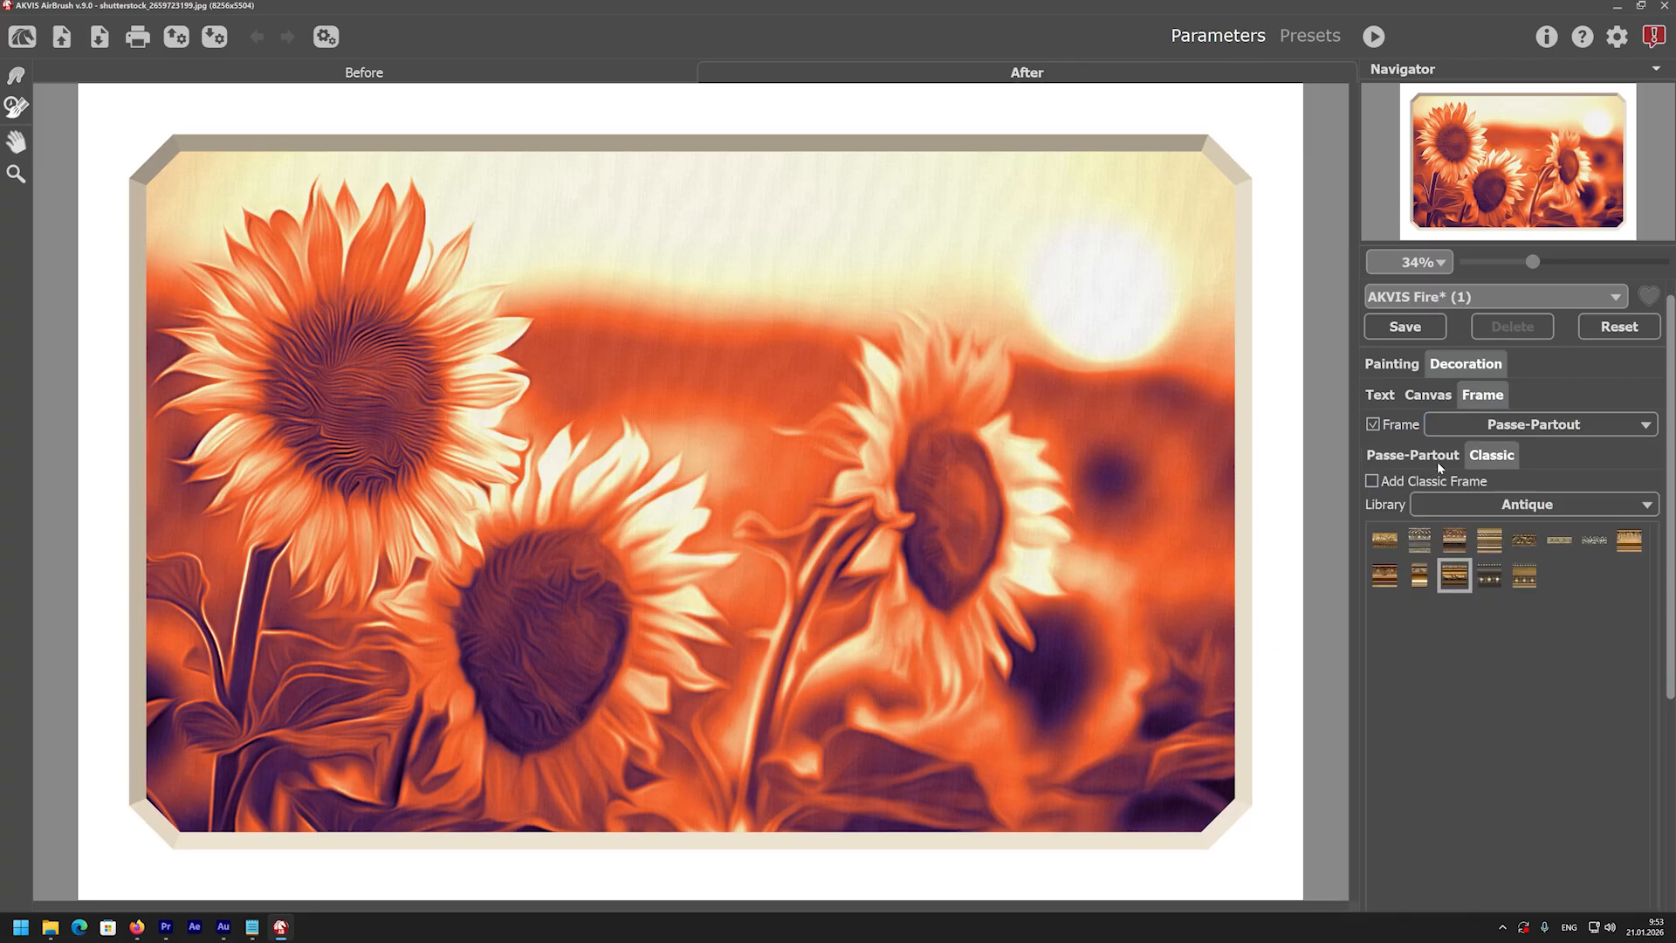
click(1371, 480)
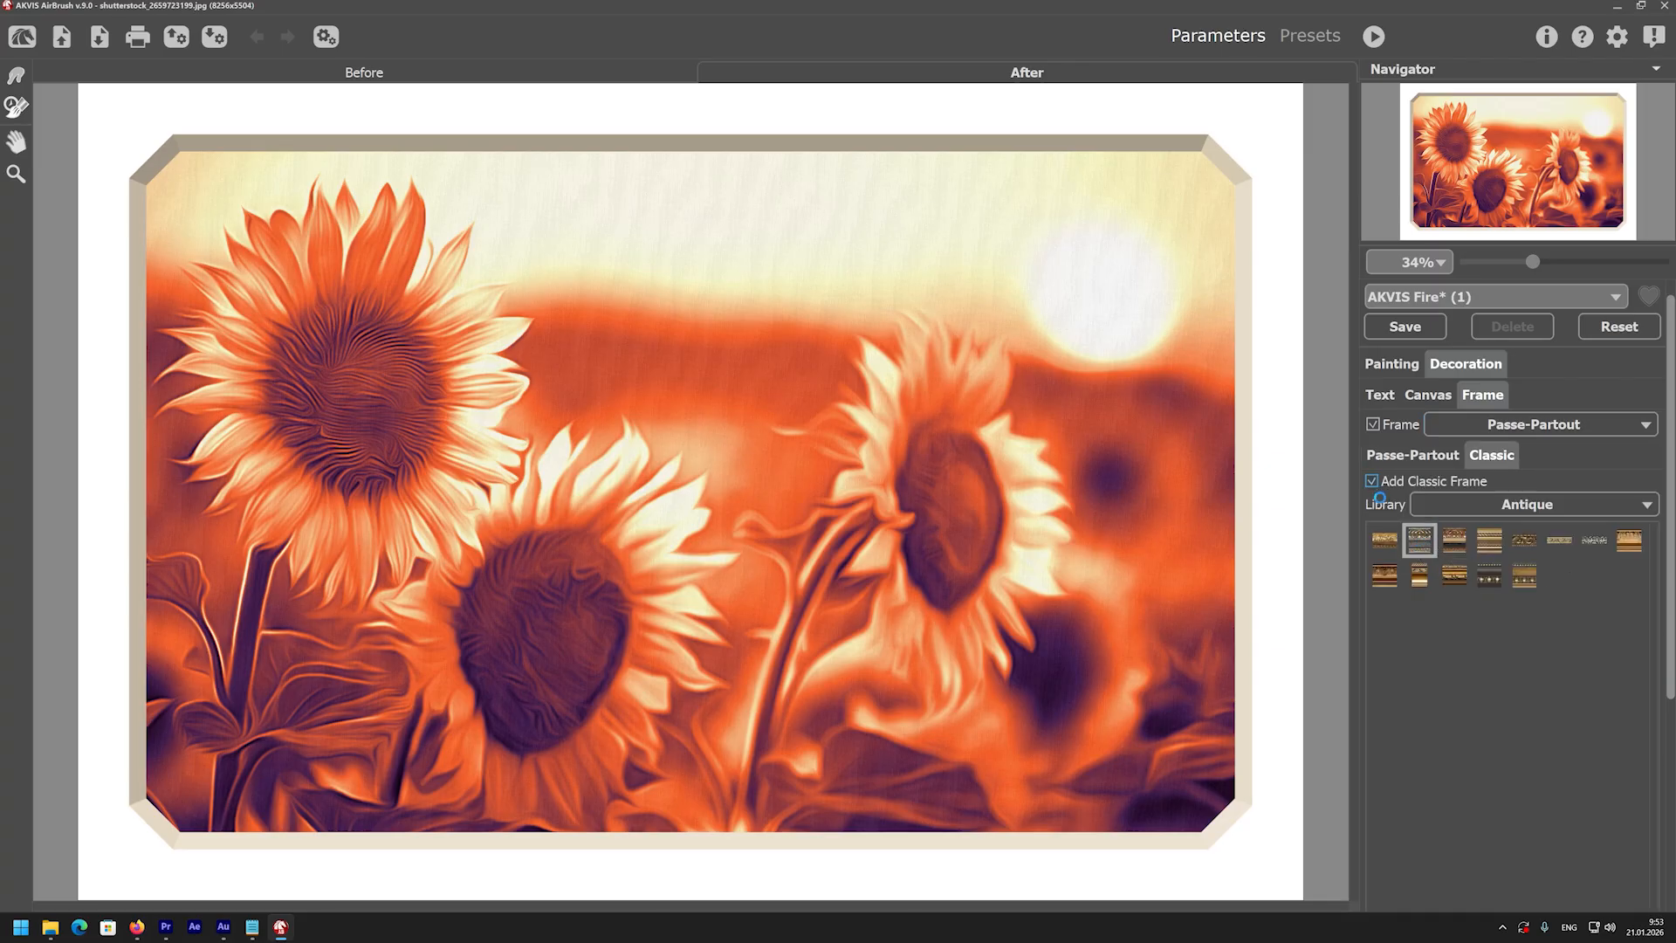
Set the passe-partout Size to 47 and turn off the added Classic frame
click(1412, 455)
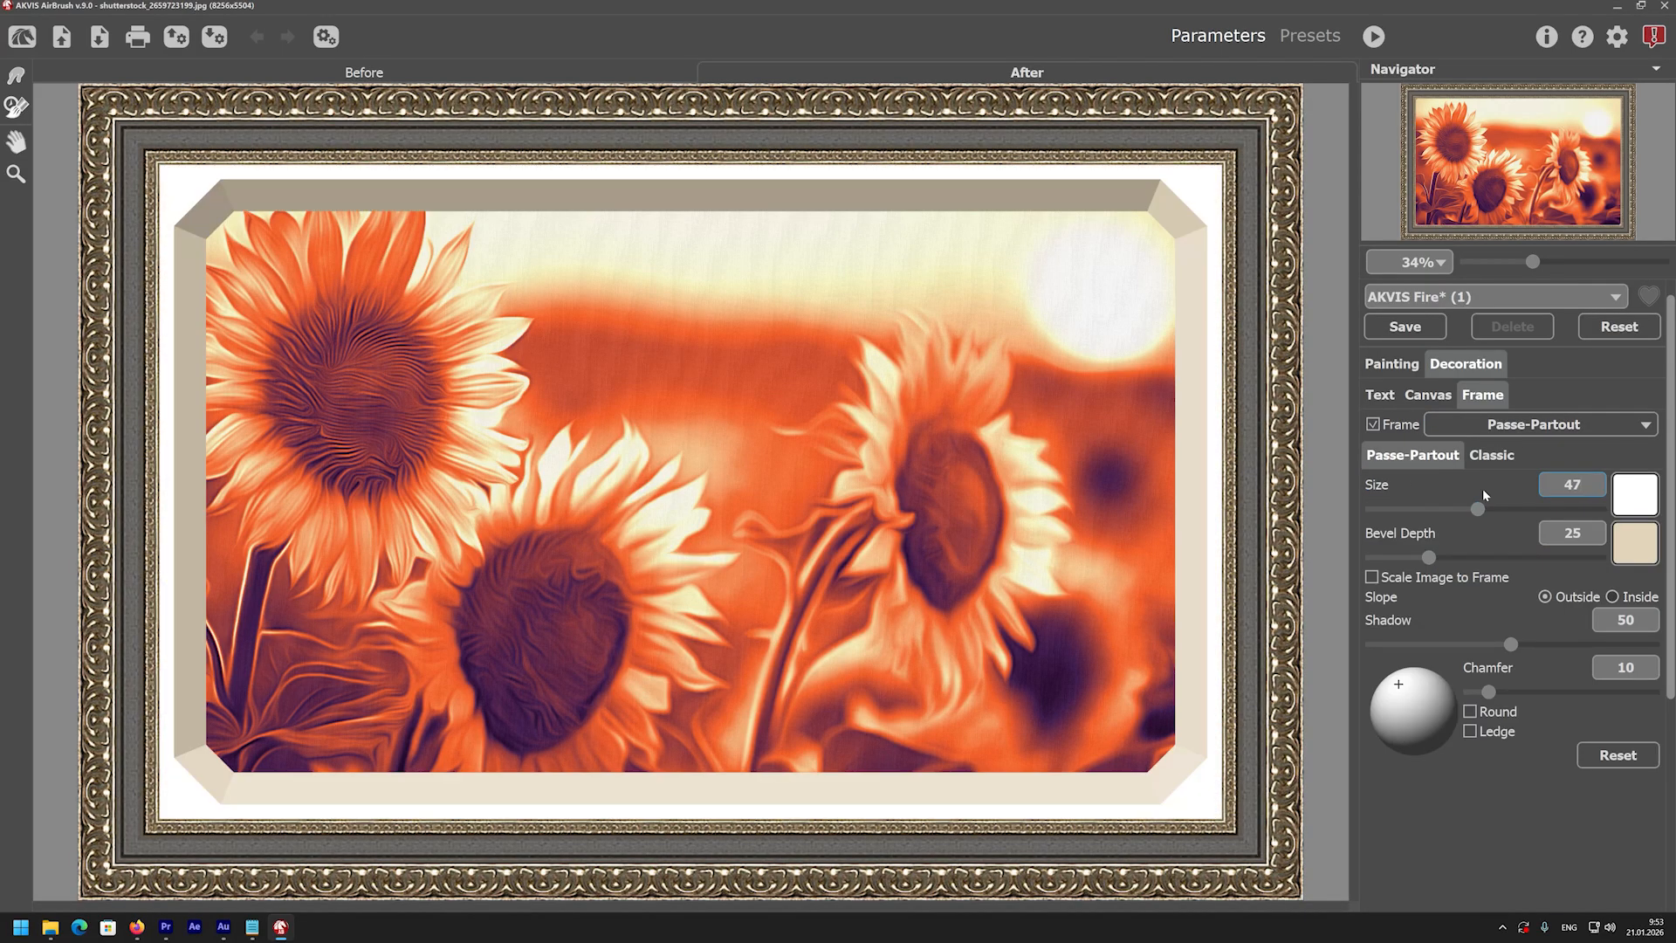
click(1492, 455)
click(1428, 455)
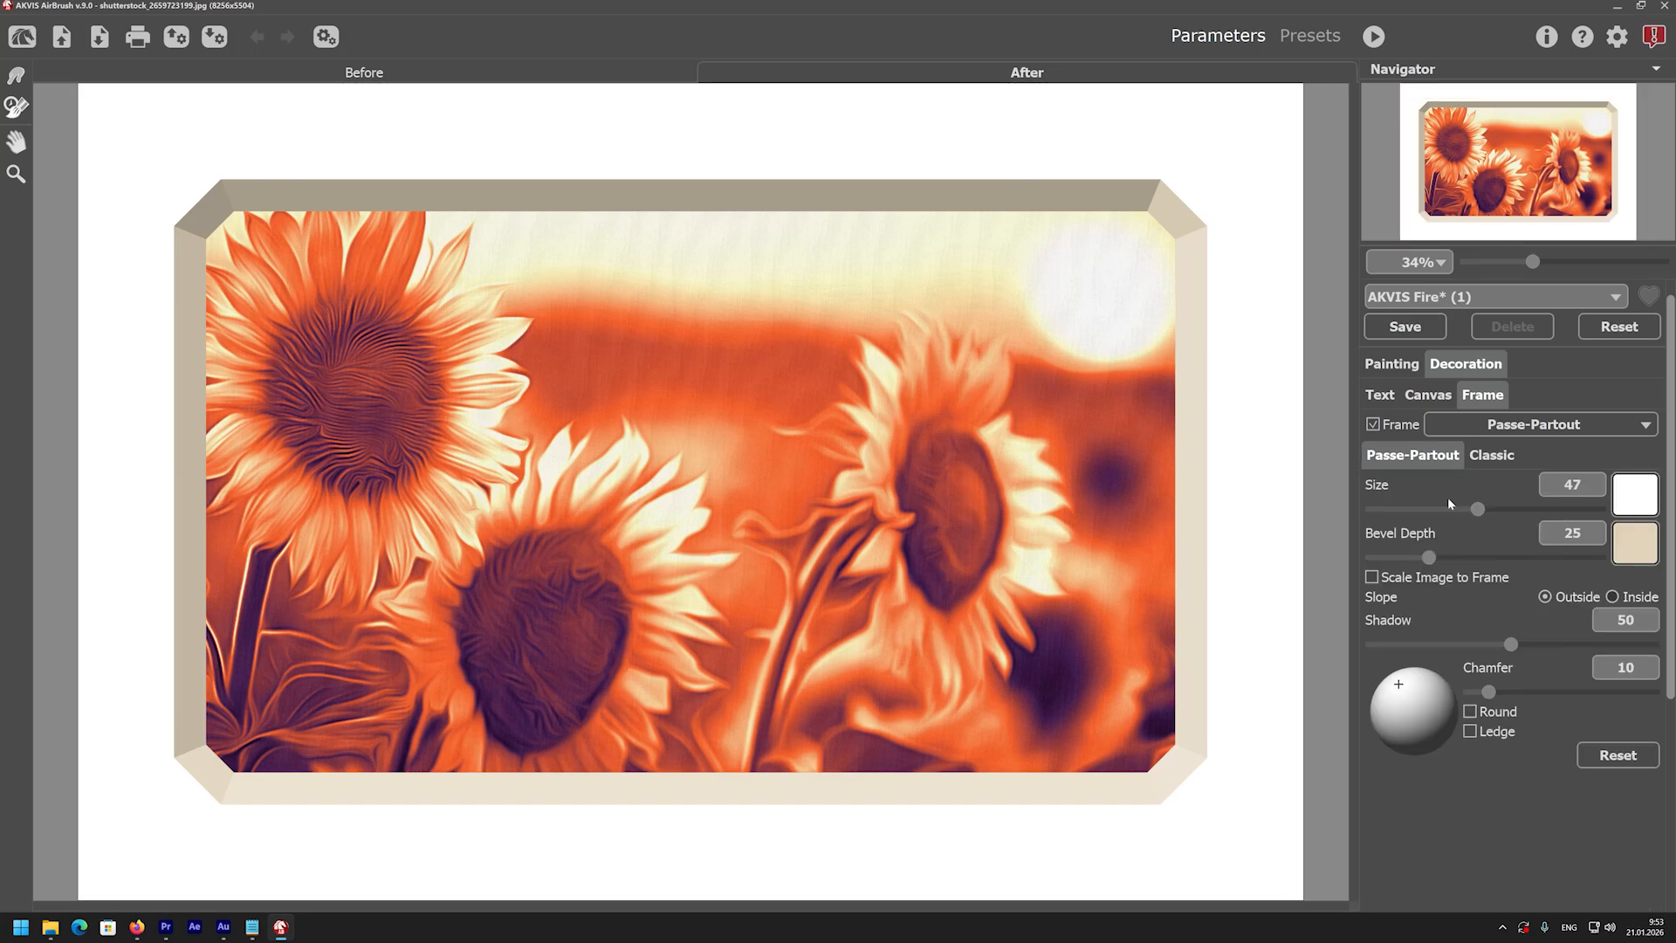
Set the passe-partout Size to 38 and Bevel Depth to 13, increase the Chamfer, and turn the frame off
drag(1432, 555, 1400, 556)
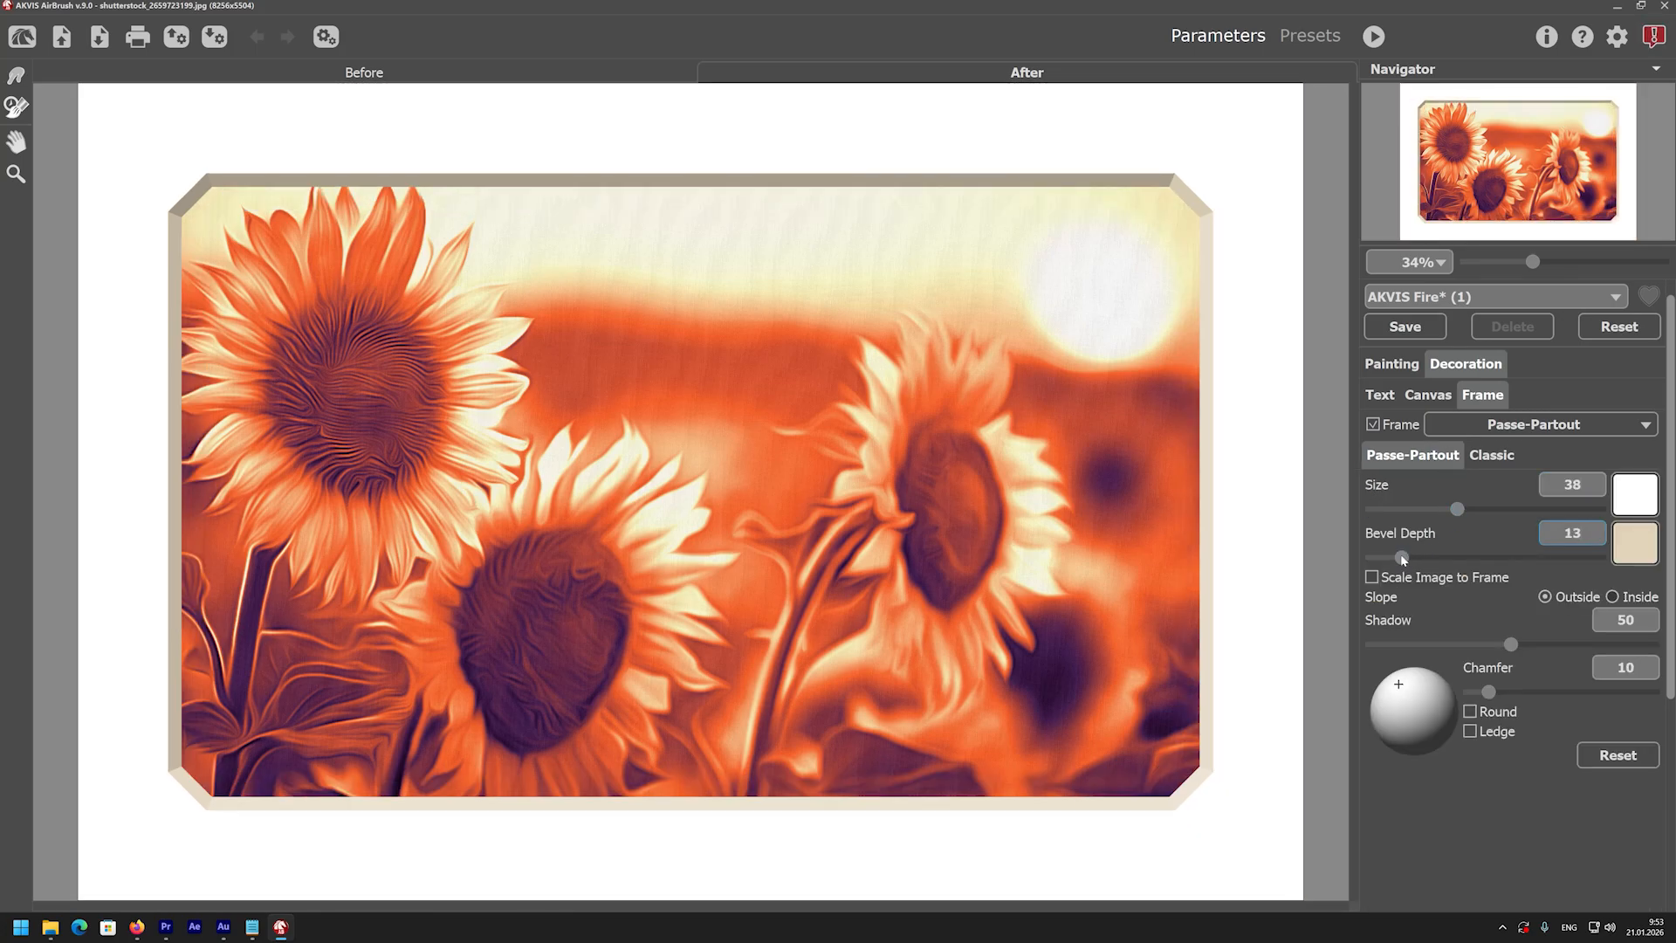
drag(1491, 691, 1522, 691)
click(1373, 423)
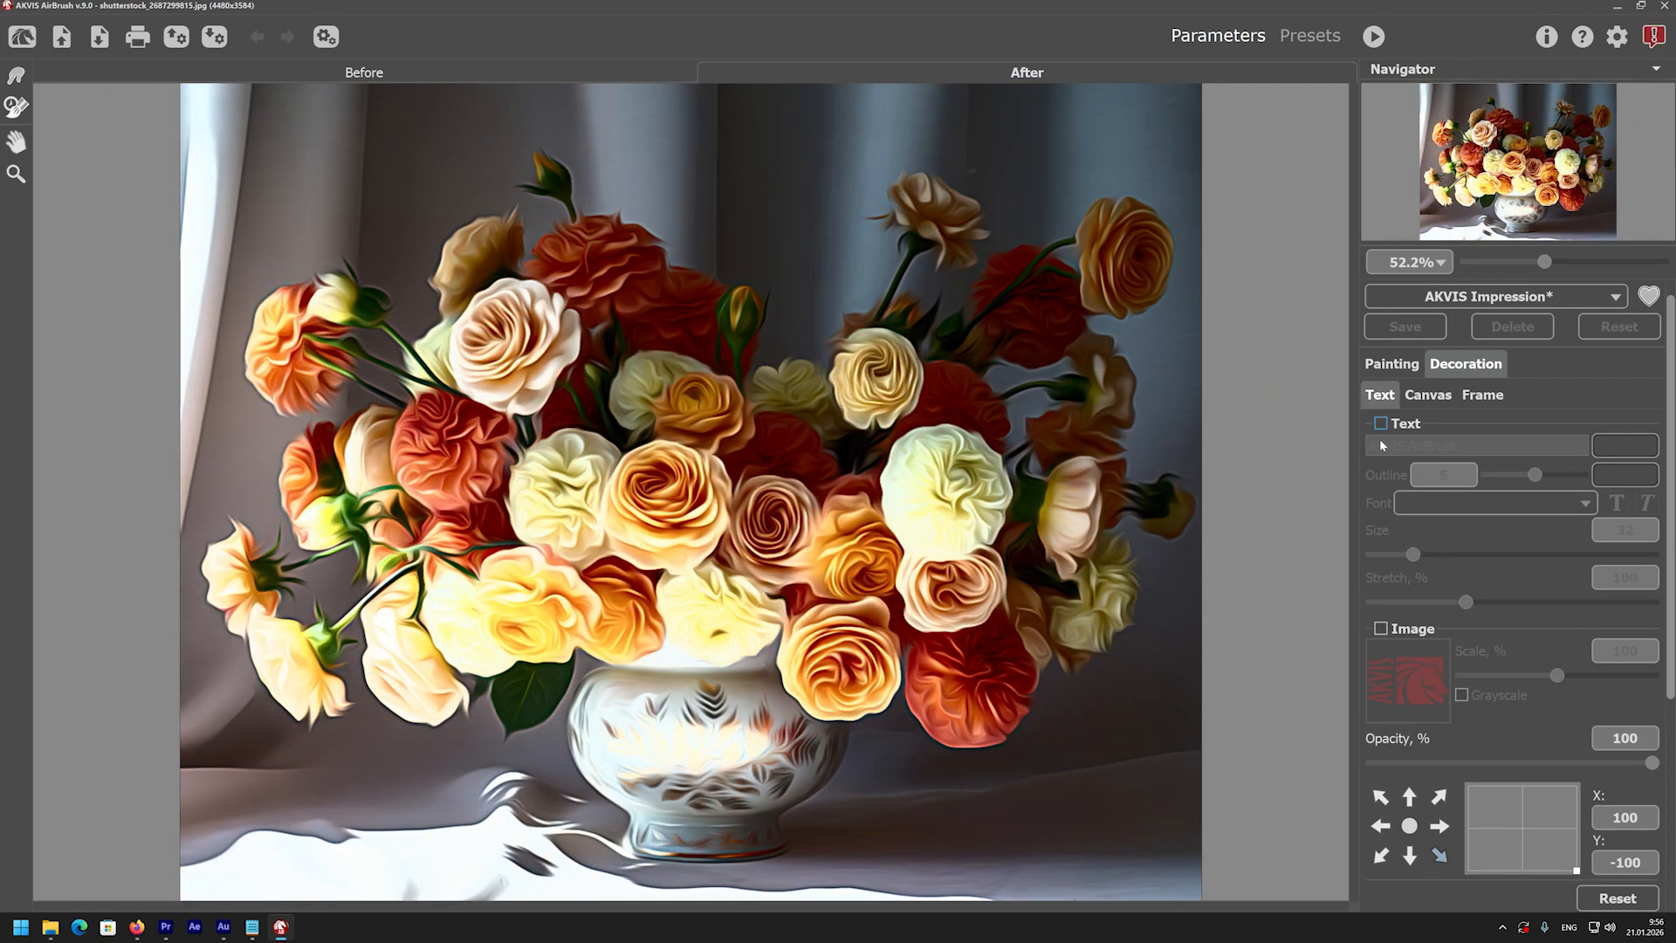
Enable the text decoration on the bouquet picture and replace the default wording with 2018
click(1380, 423)
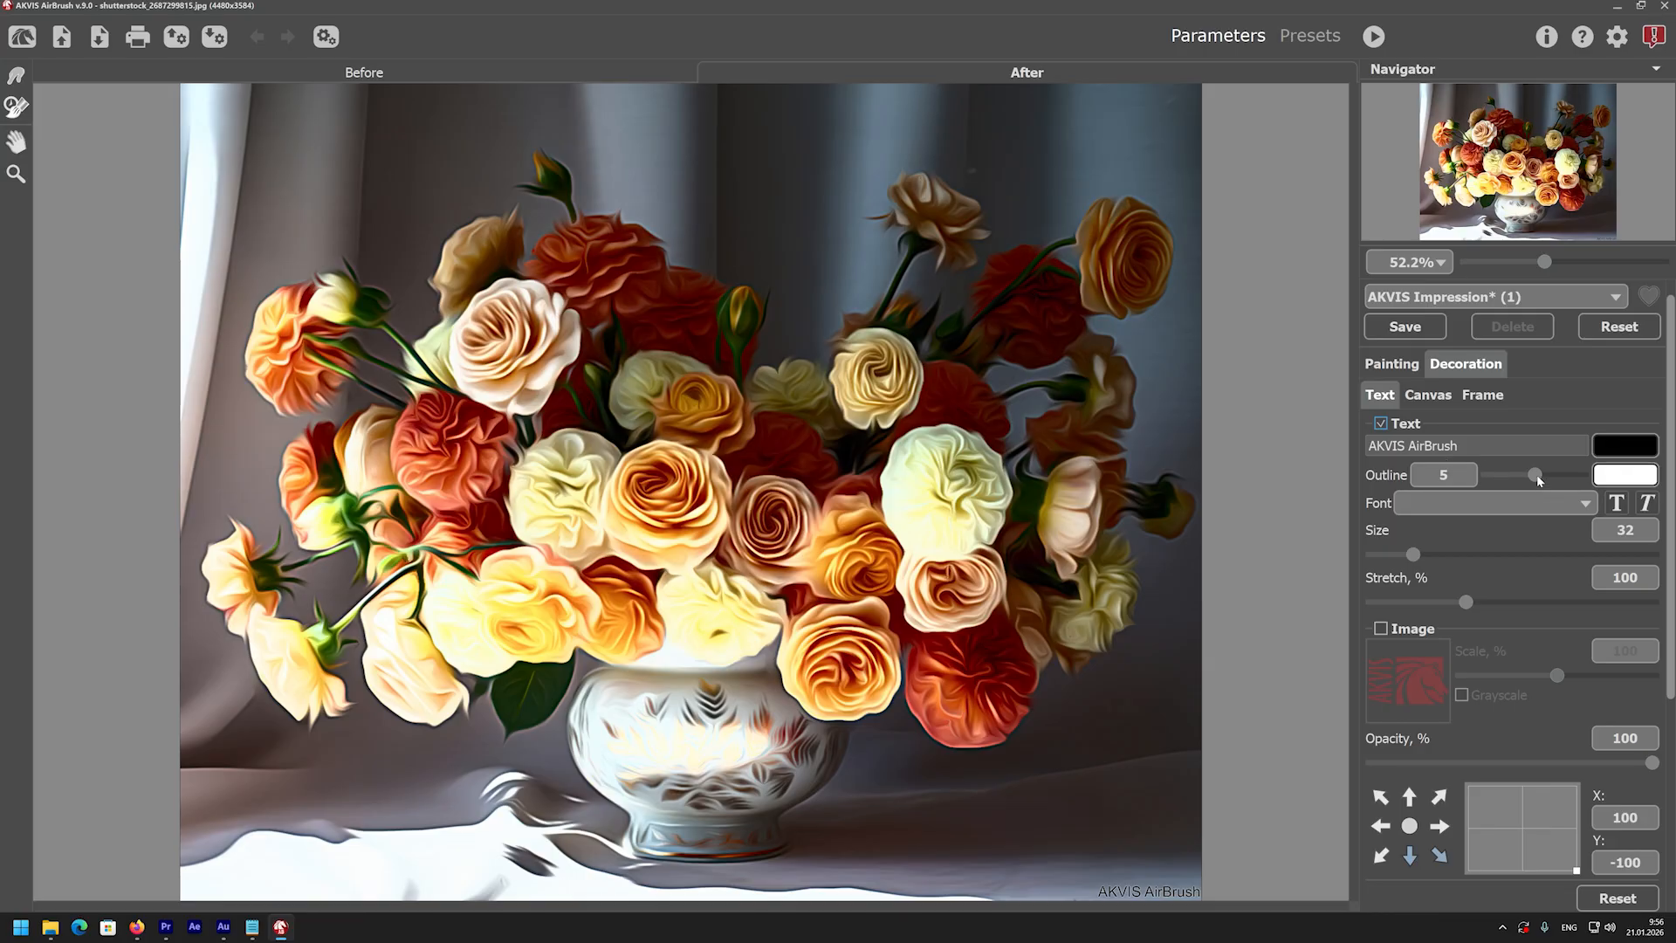
key(ctrl+shift+Left)
key(ctrl+shift+Left)
text(2018)
Format the 2018 text in white with a black outline of 6, Size 138 and Stretch 105
click(1625, 445)
click(896, 342)
click(954, 585)
drag(1412, 554, 1539, 554)
click(1474, 601)
Try several anchor positions for the 2018 text and place it in the upper-right corner of the picture
click(1386, 825)
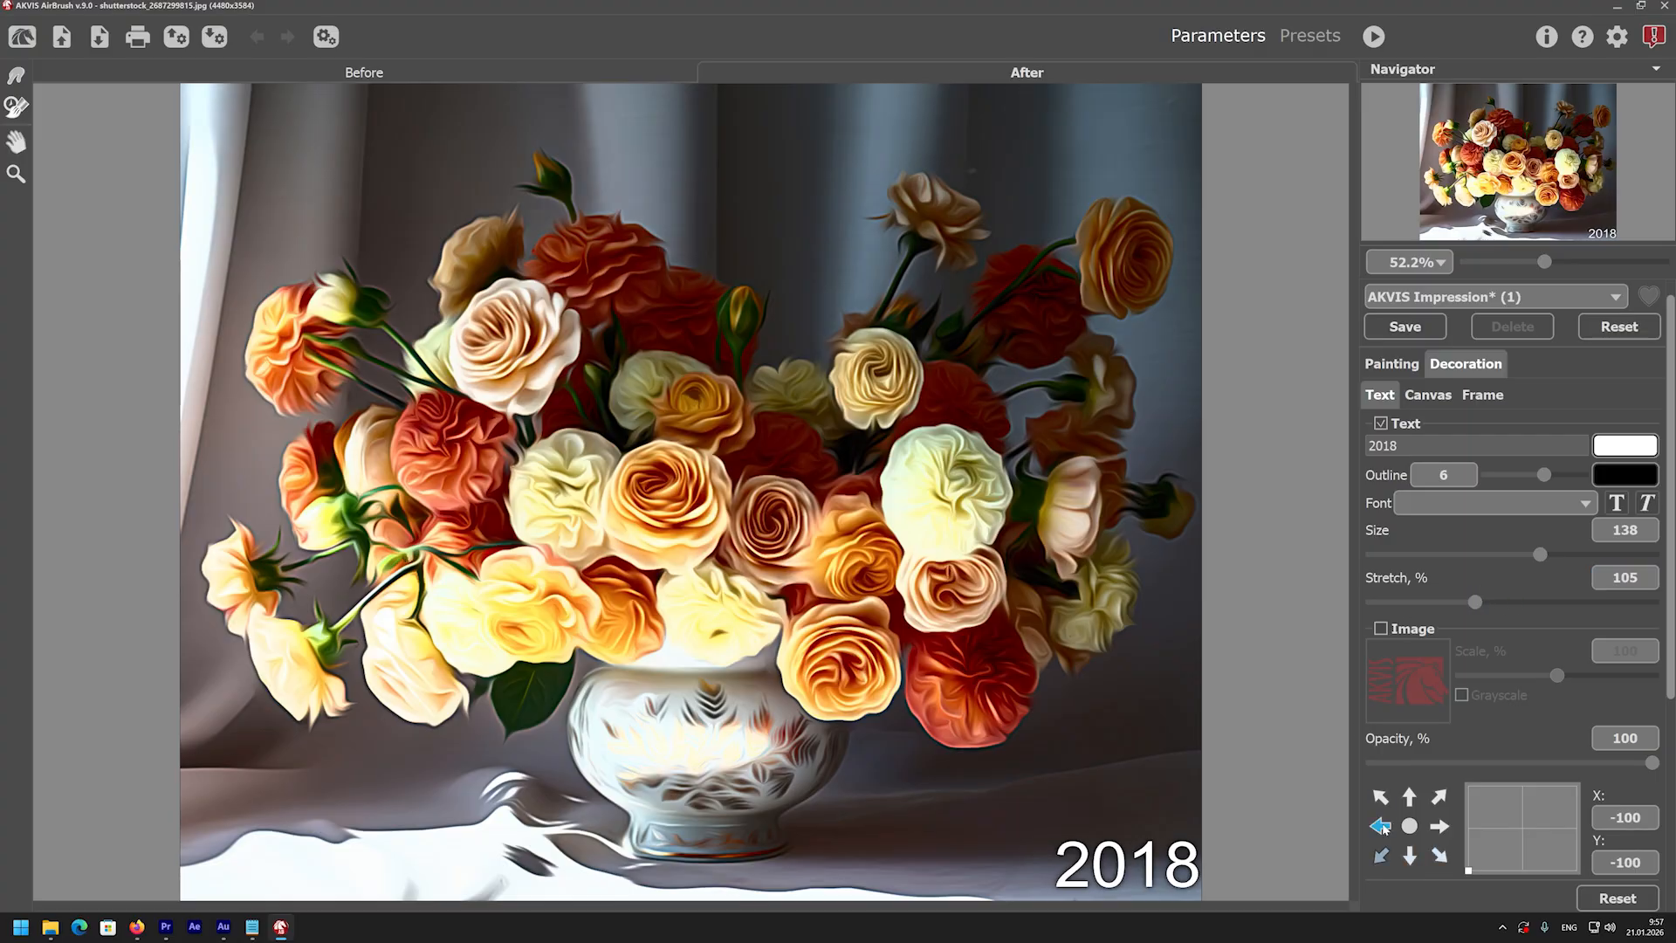
click(1410, 857)
click(1439, 857)
click(1378, 860)
click(1438, 796)
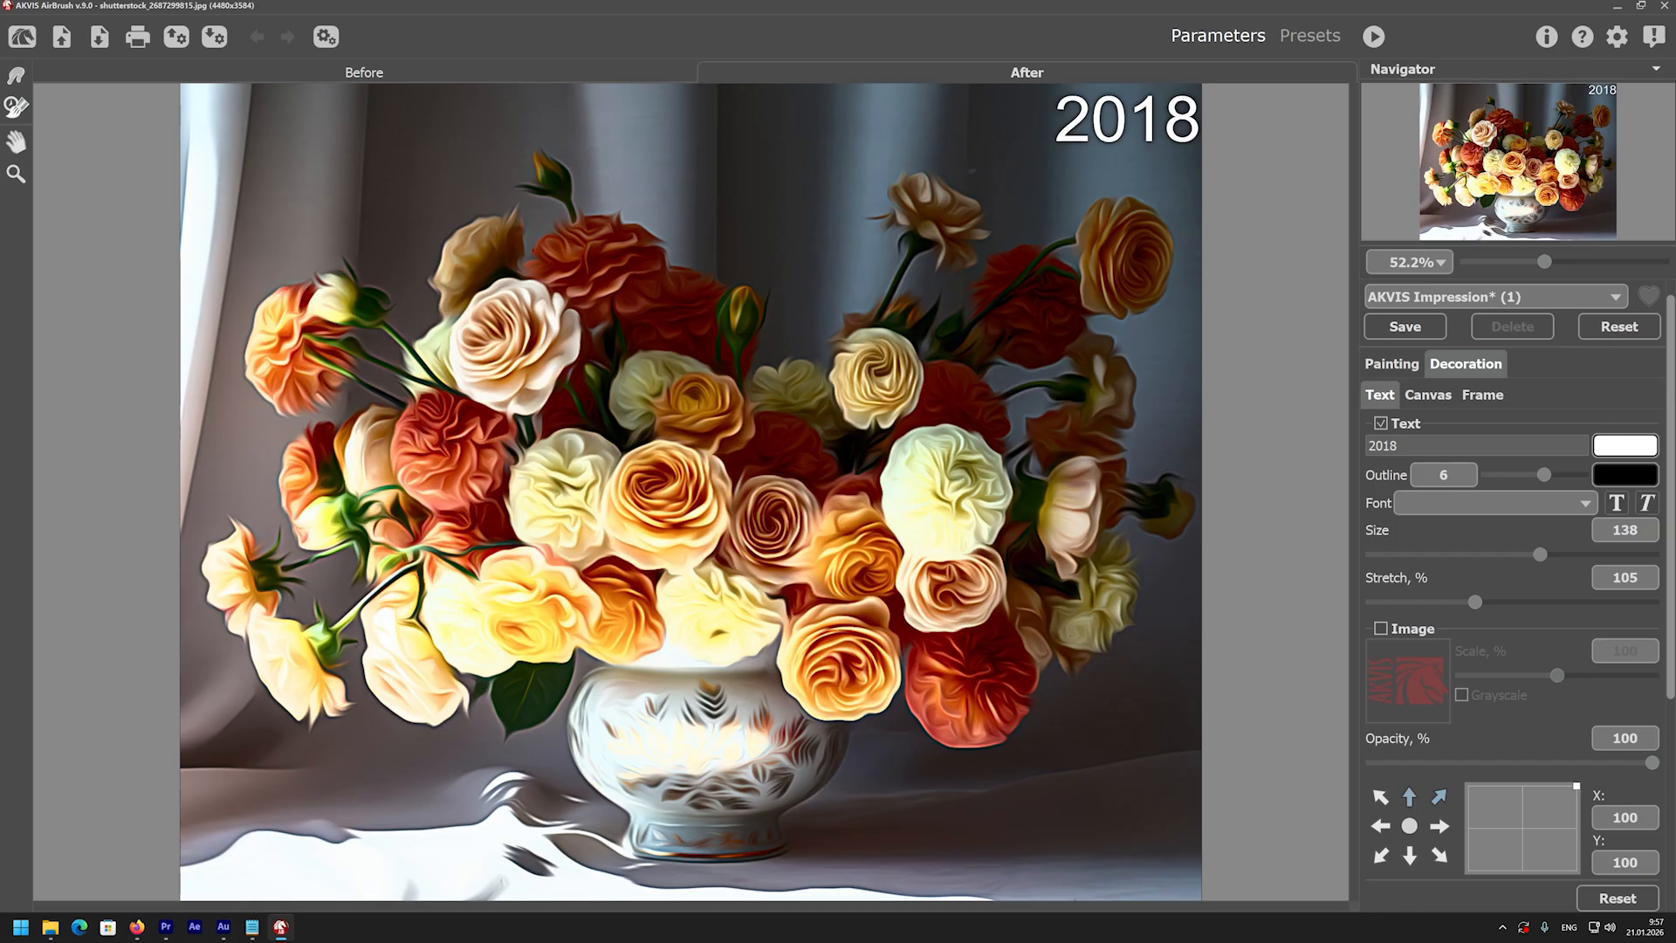
Replace the text with a grayscale logo image at Scale 169 in the picture's lower-right corner, and turn the image off again
click(1379, 628)
click(1379, 422)
click(1439, 855)
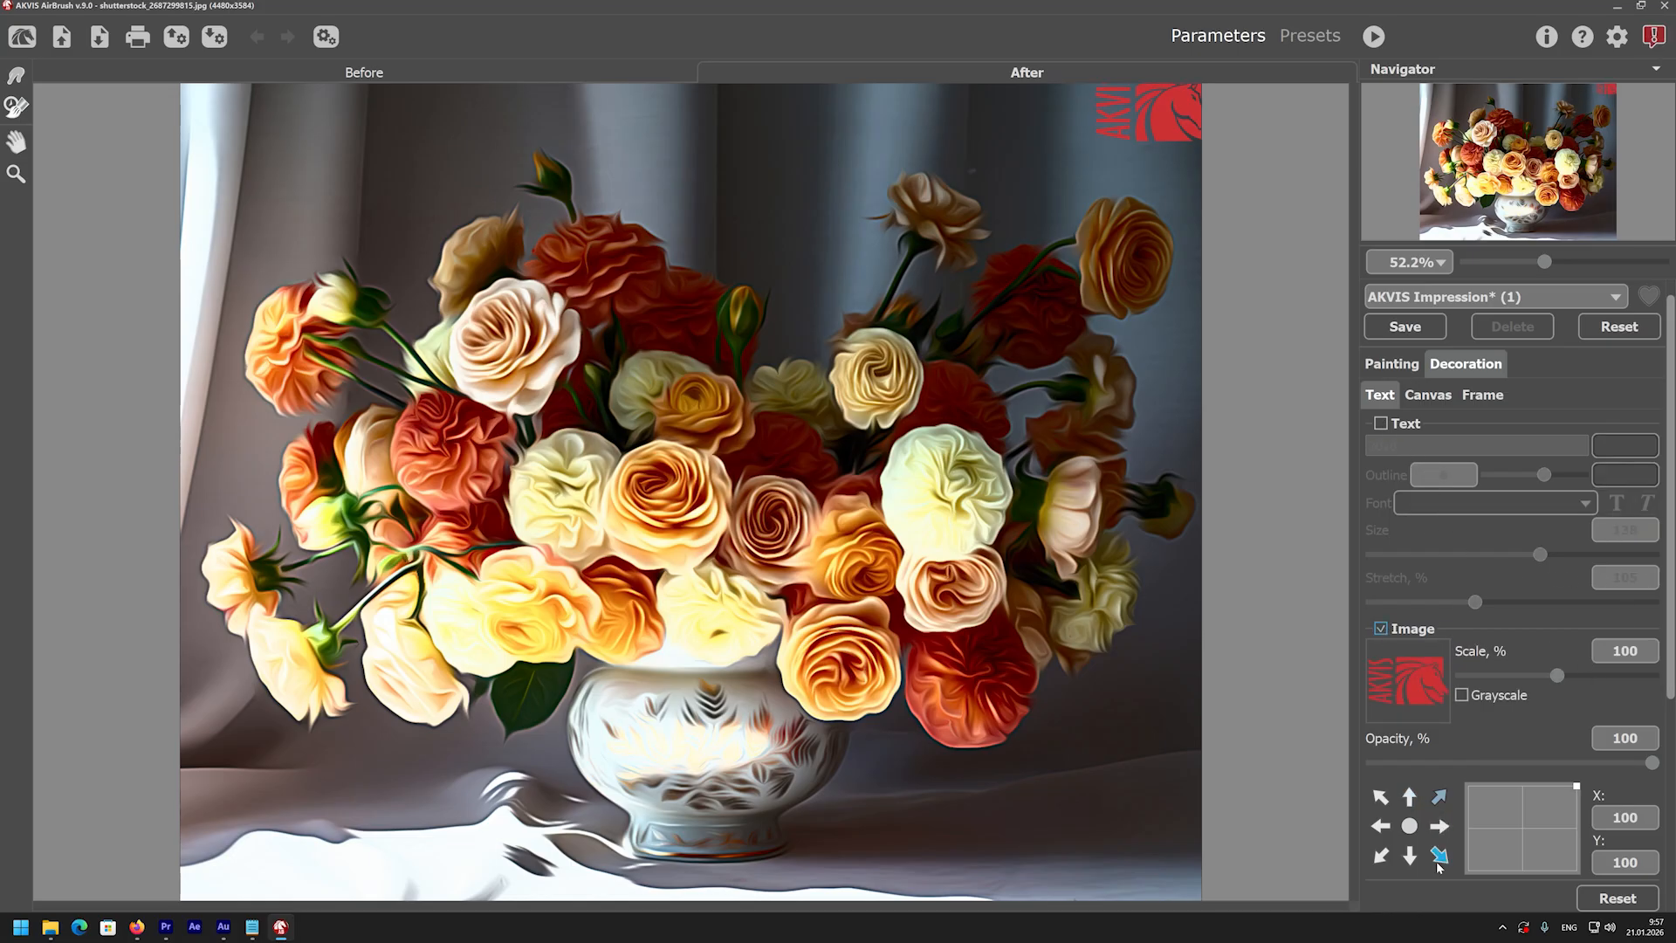
drag(1557, 675, 1592, 675)
click(1474, 699)
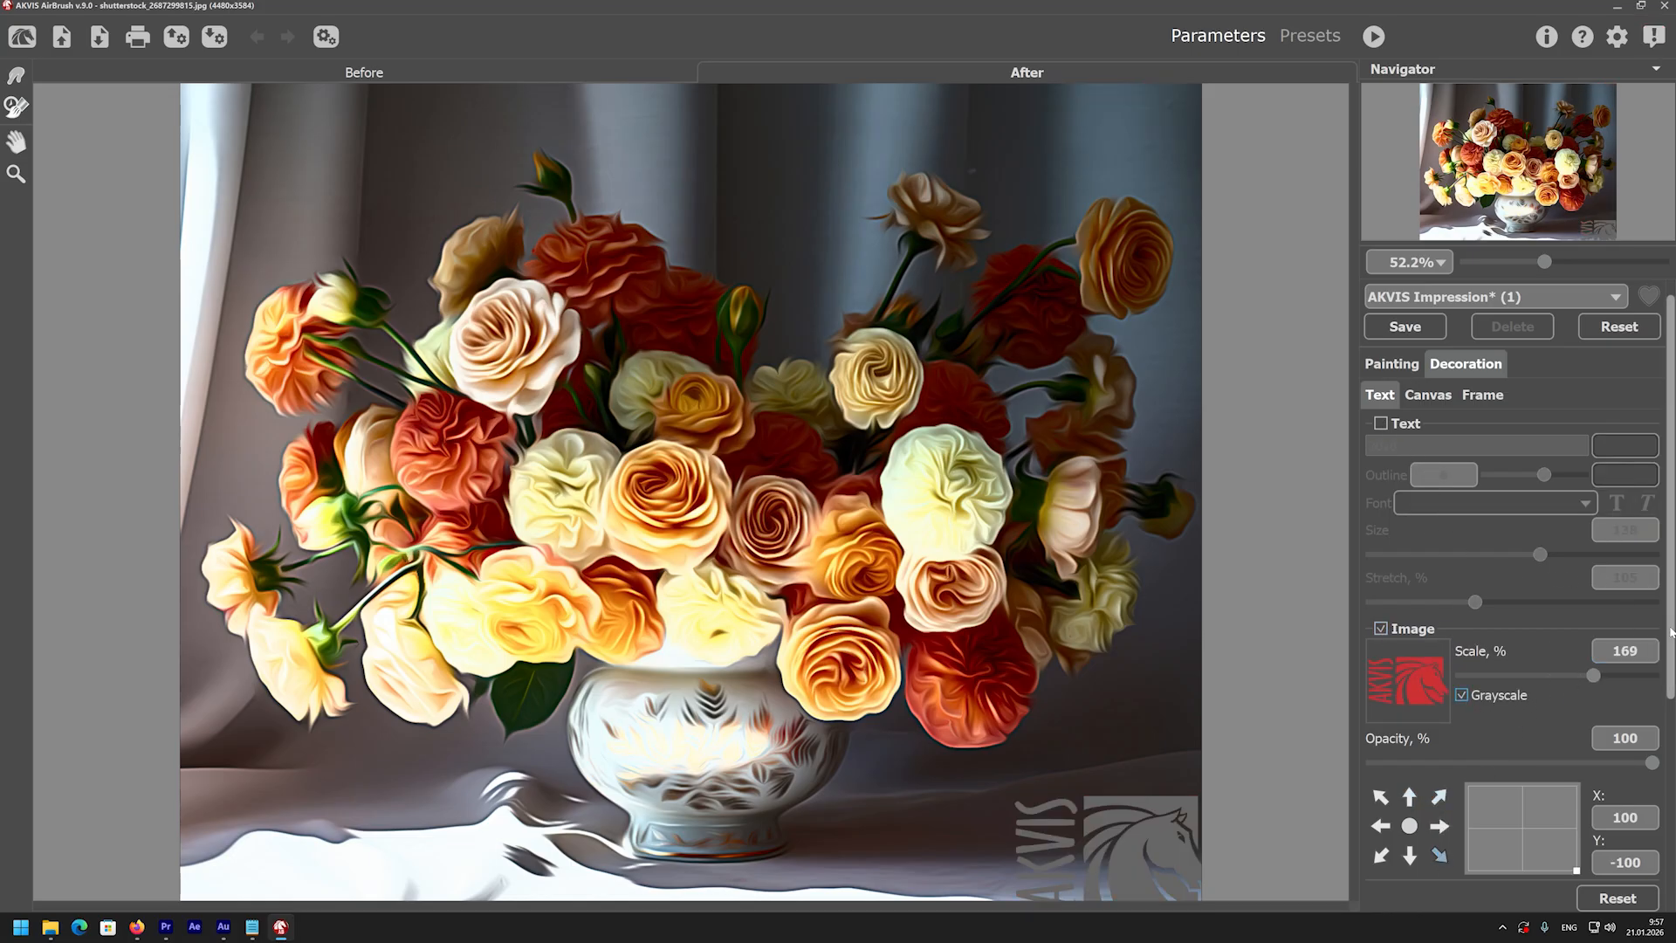
scroll(1505, 721, down, 2)
click(1380, 499)
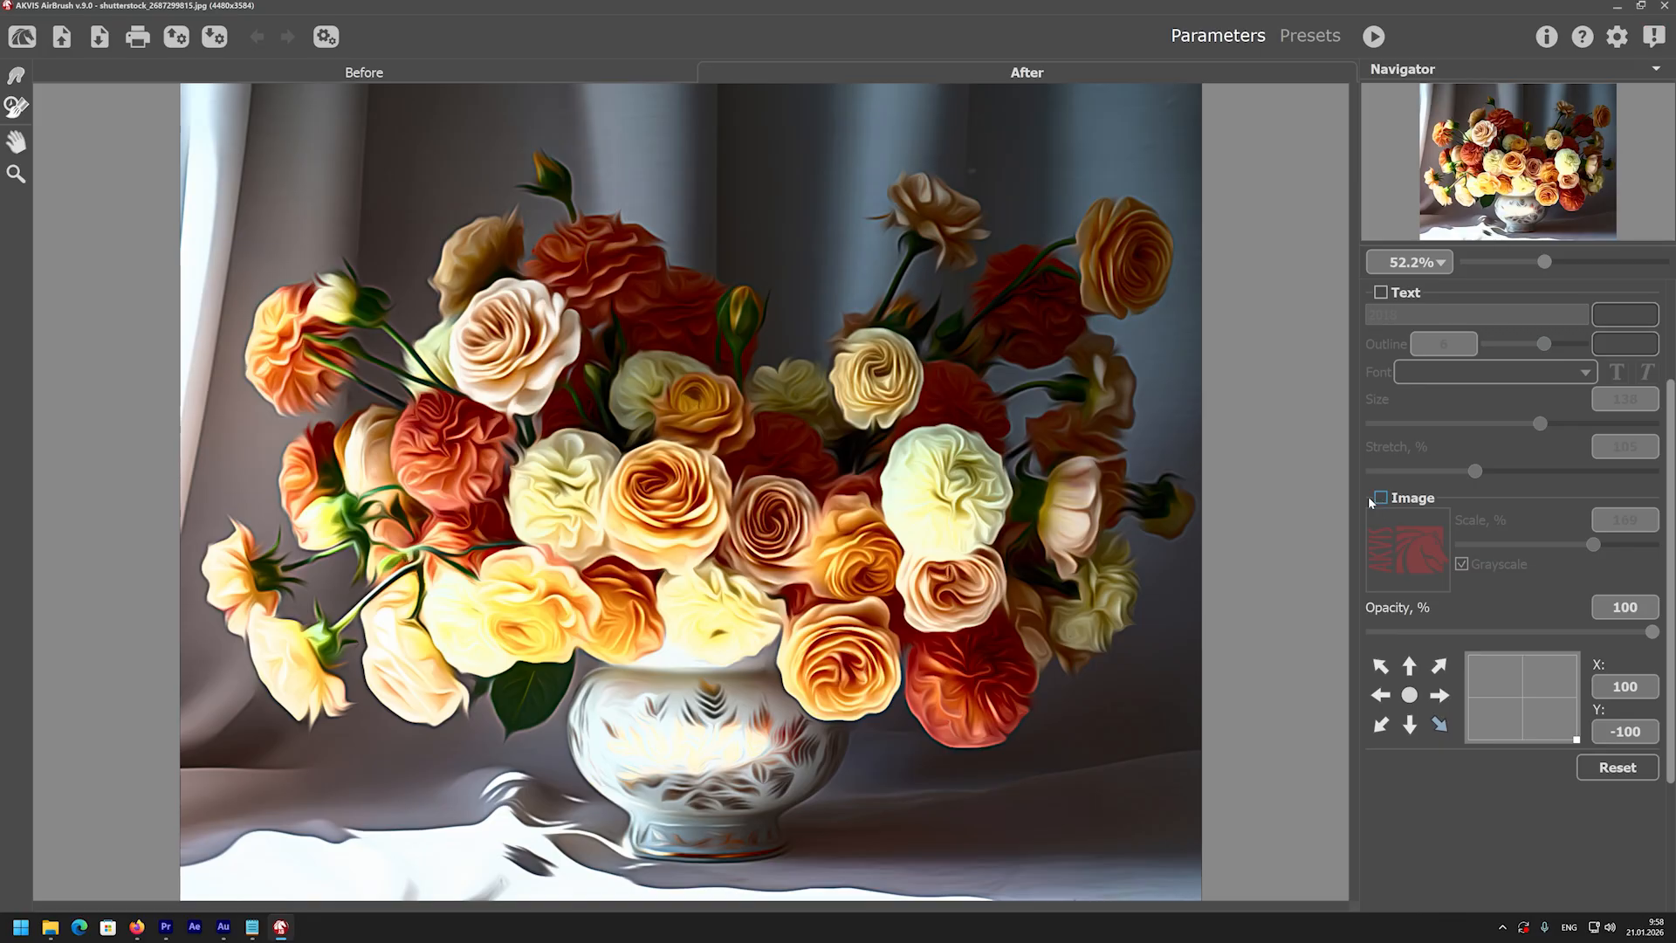
Process the bouquet photo with the AKVIS Flow + Frame & Canvas preset, and mark it and AKVIS Fresco as favorites
click(1309, 35)
scroll(1590, 381, up, 3)
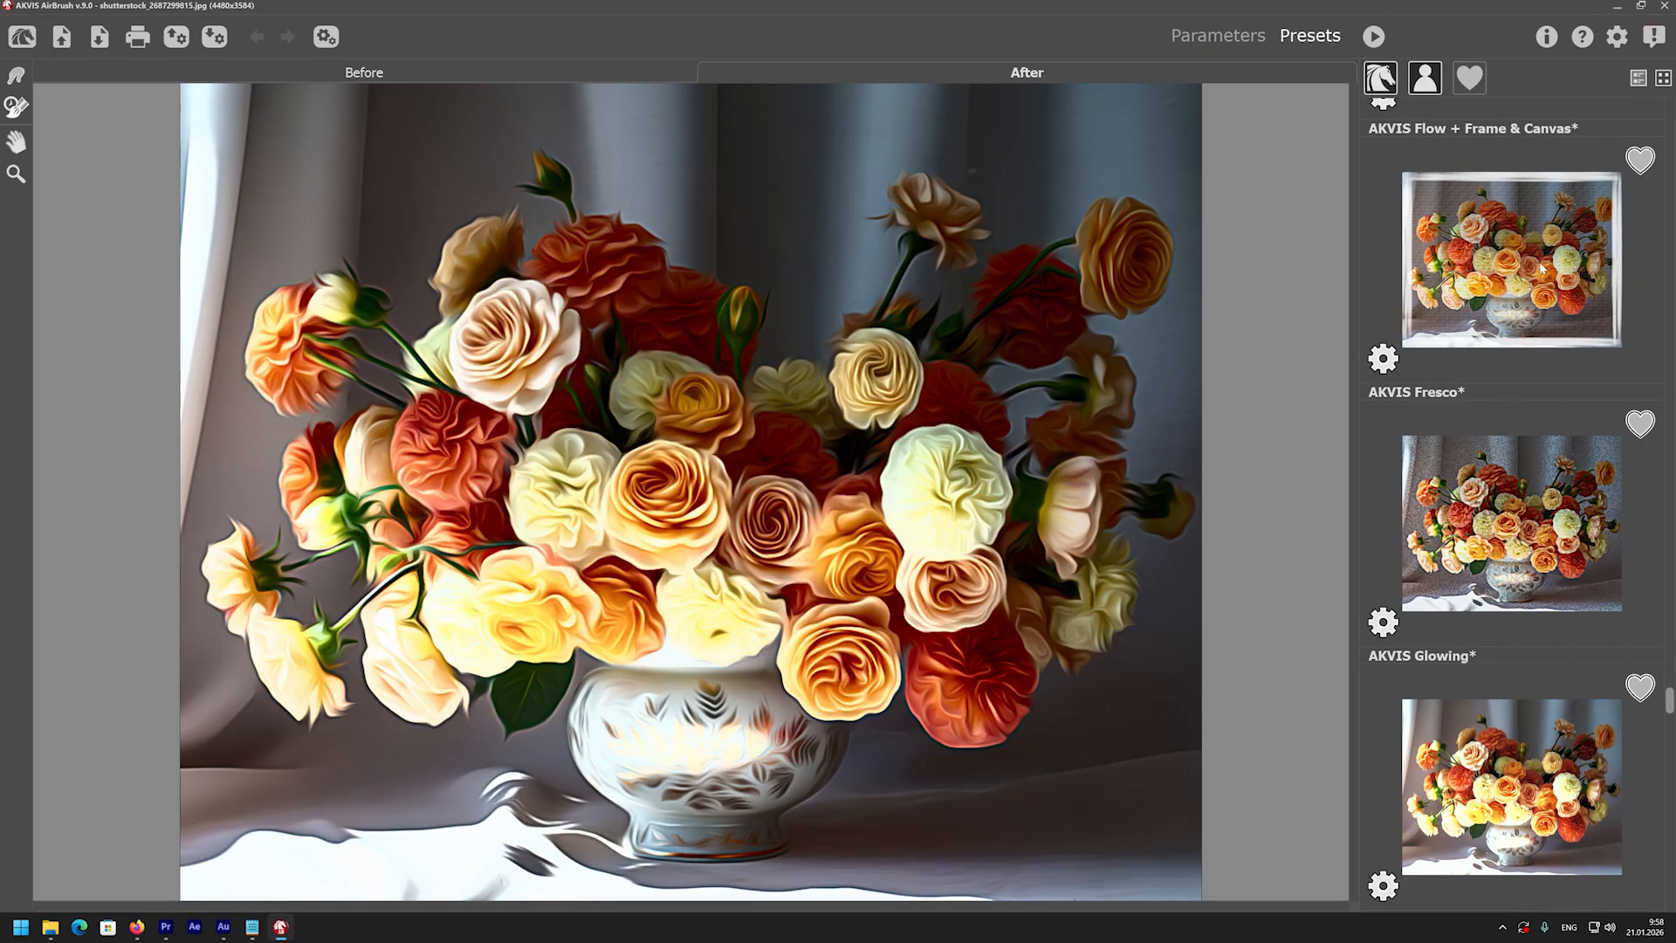
click(1590, 371)
click(1372, 37)
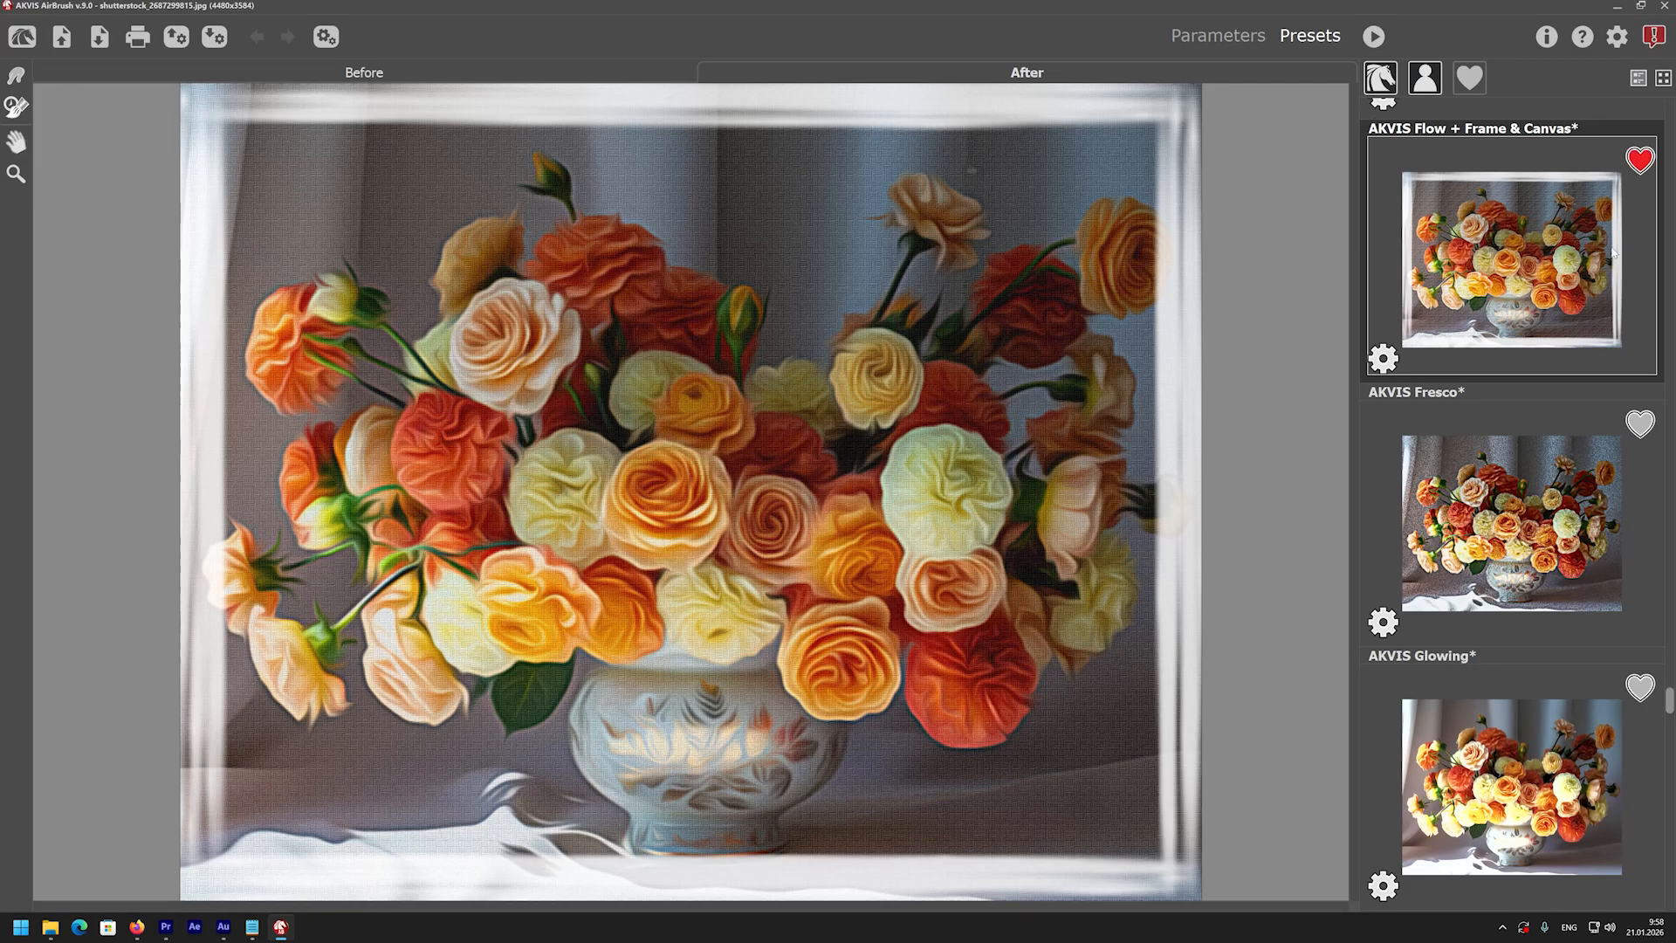
click(1629, 439)
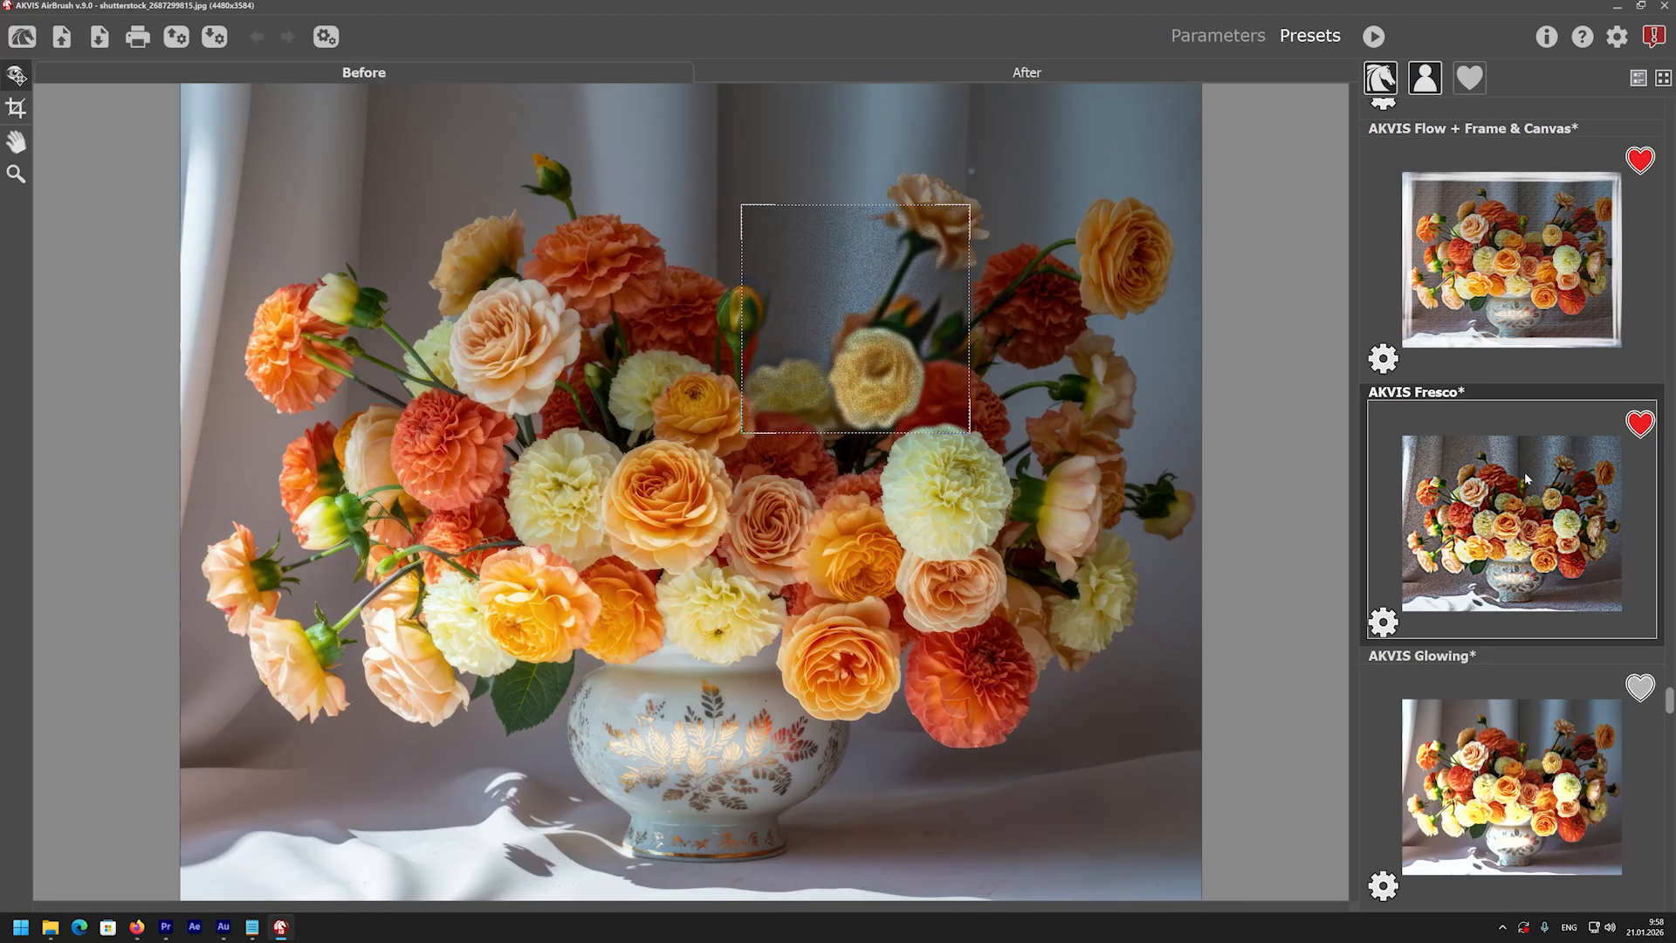
Filter the presets by group, including favorites only, and view the AKVIS presets as a full-window thumbnail grid
click(1378, 82)
click(1379, 82)
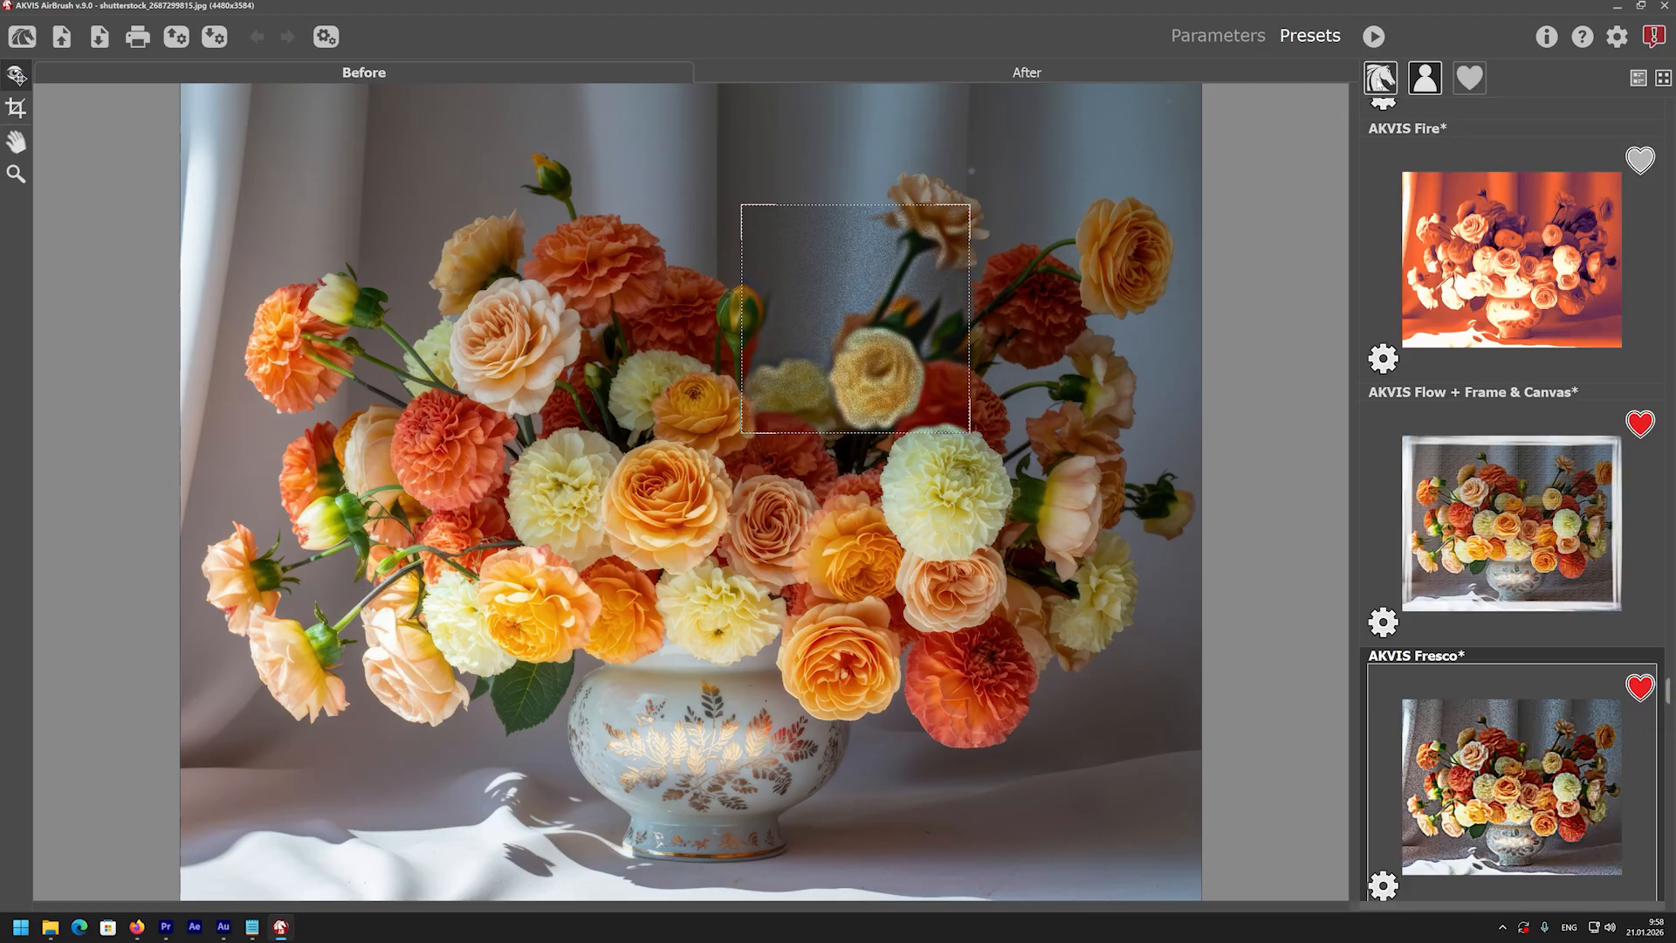
click(1422, 78)
click(1381, 78)
click(1469, 78)
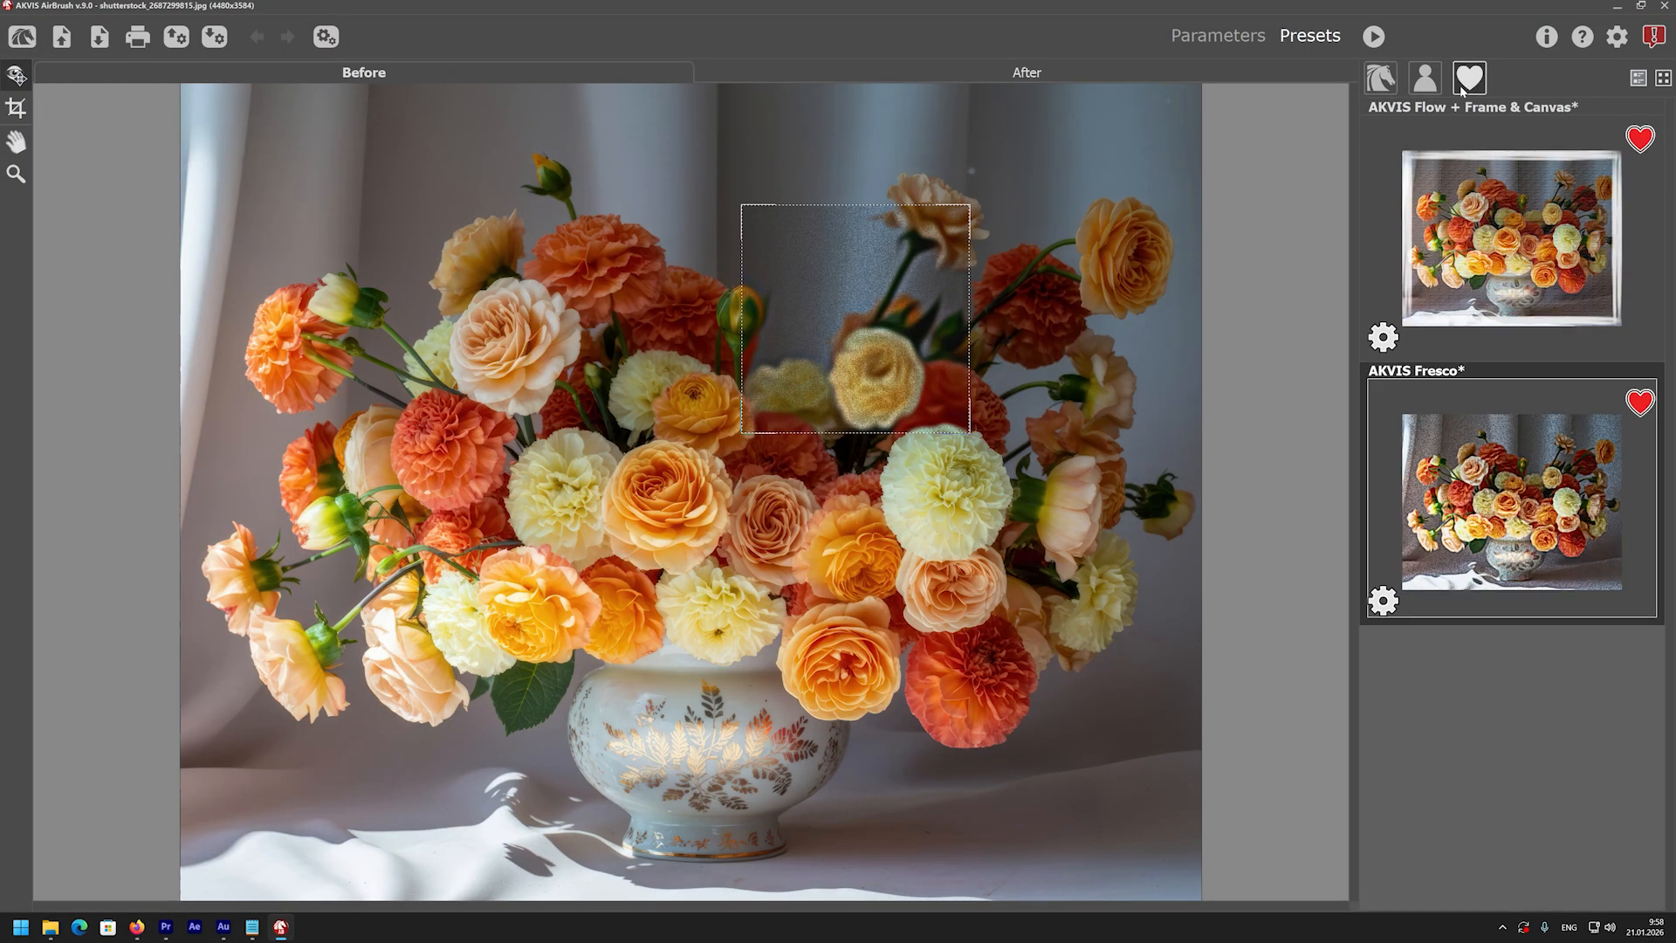
click(1381, 78)
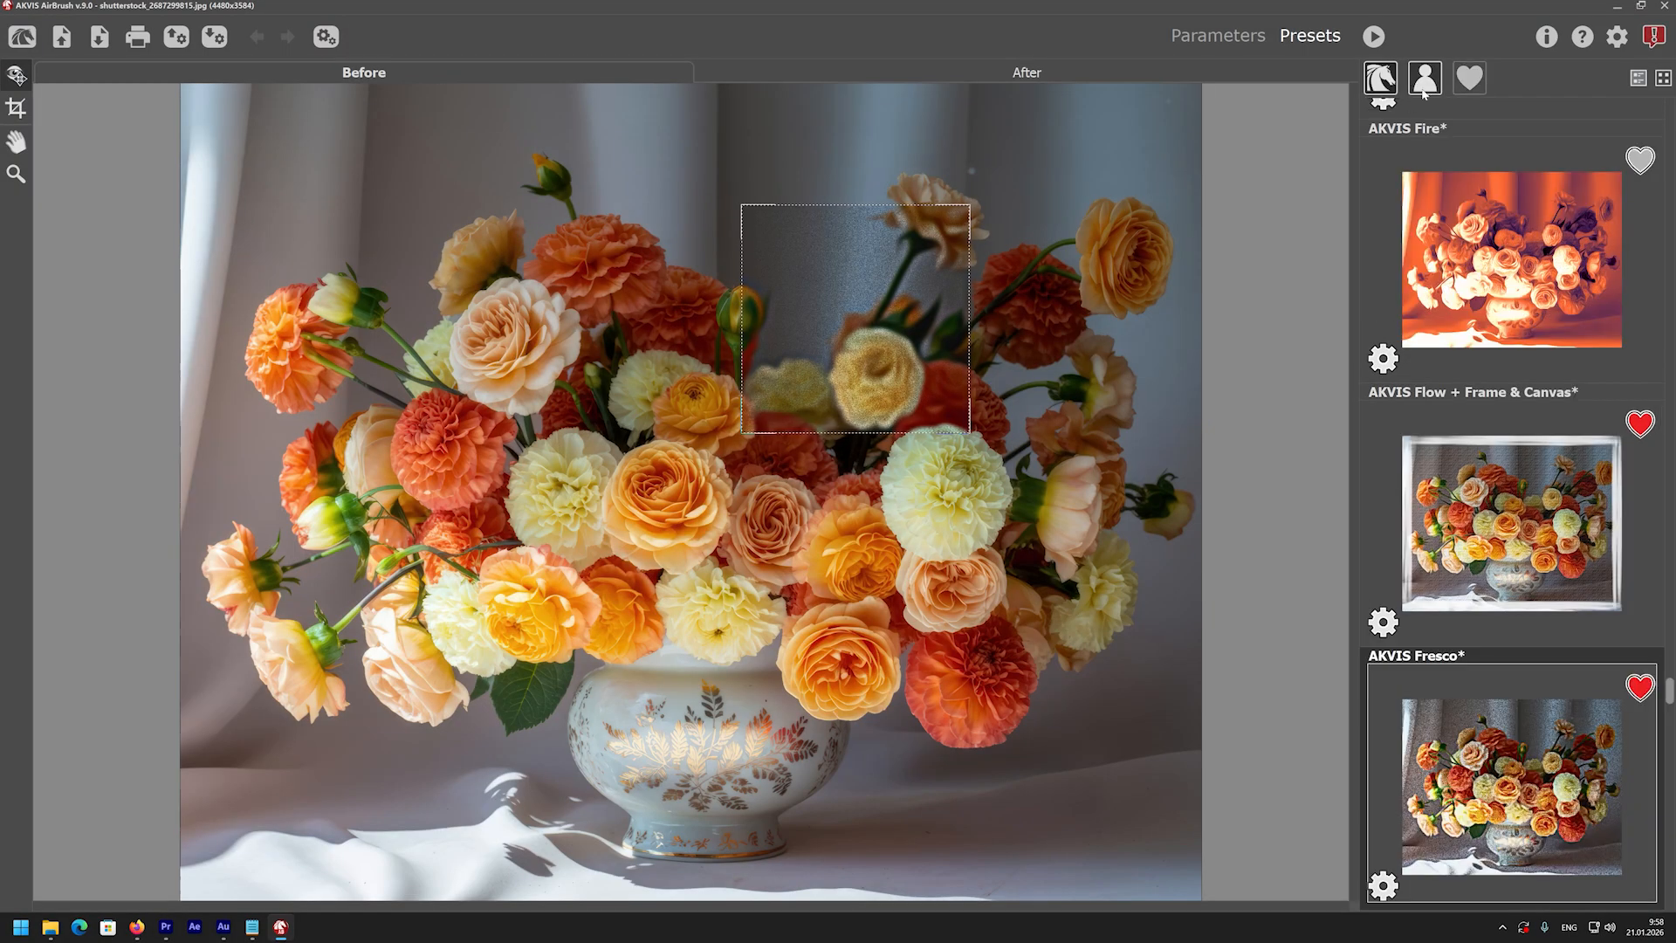
click(1662, 79)
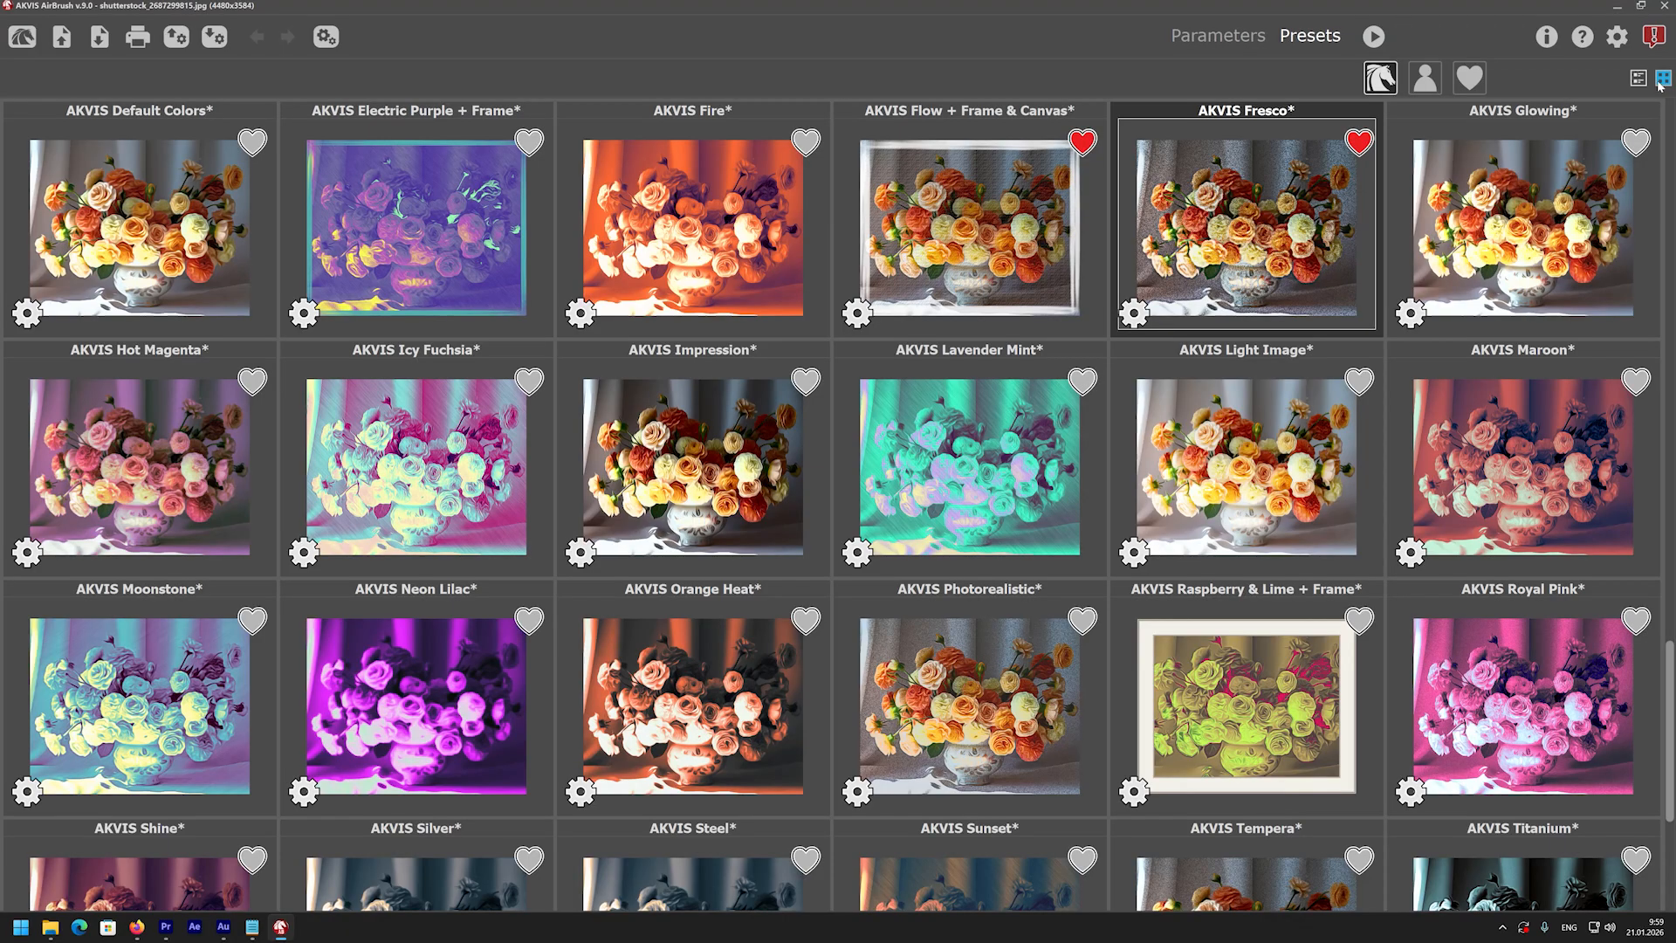
Review the language and interface theme options in the preferences, keeping English and Dark, and close the dialog
click(1616, 37)
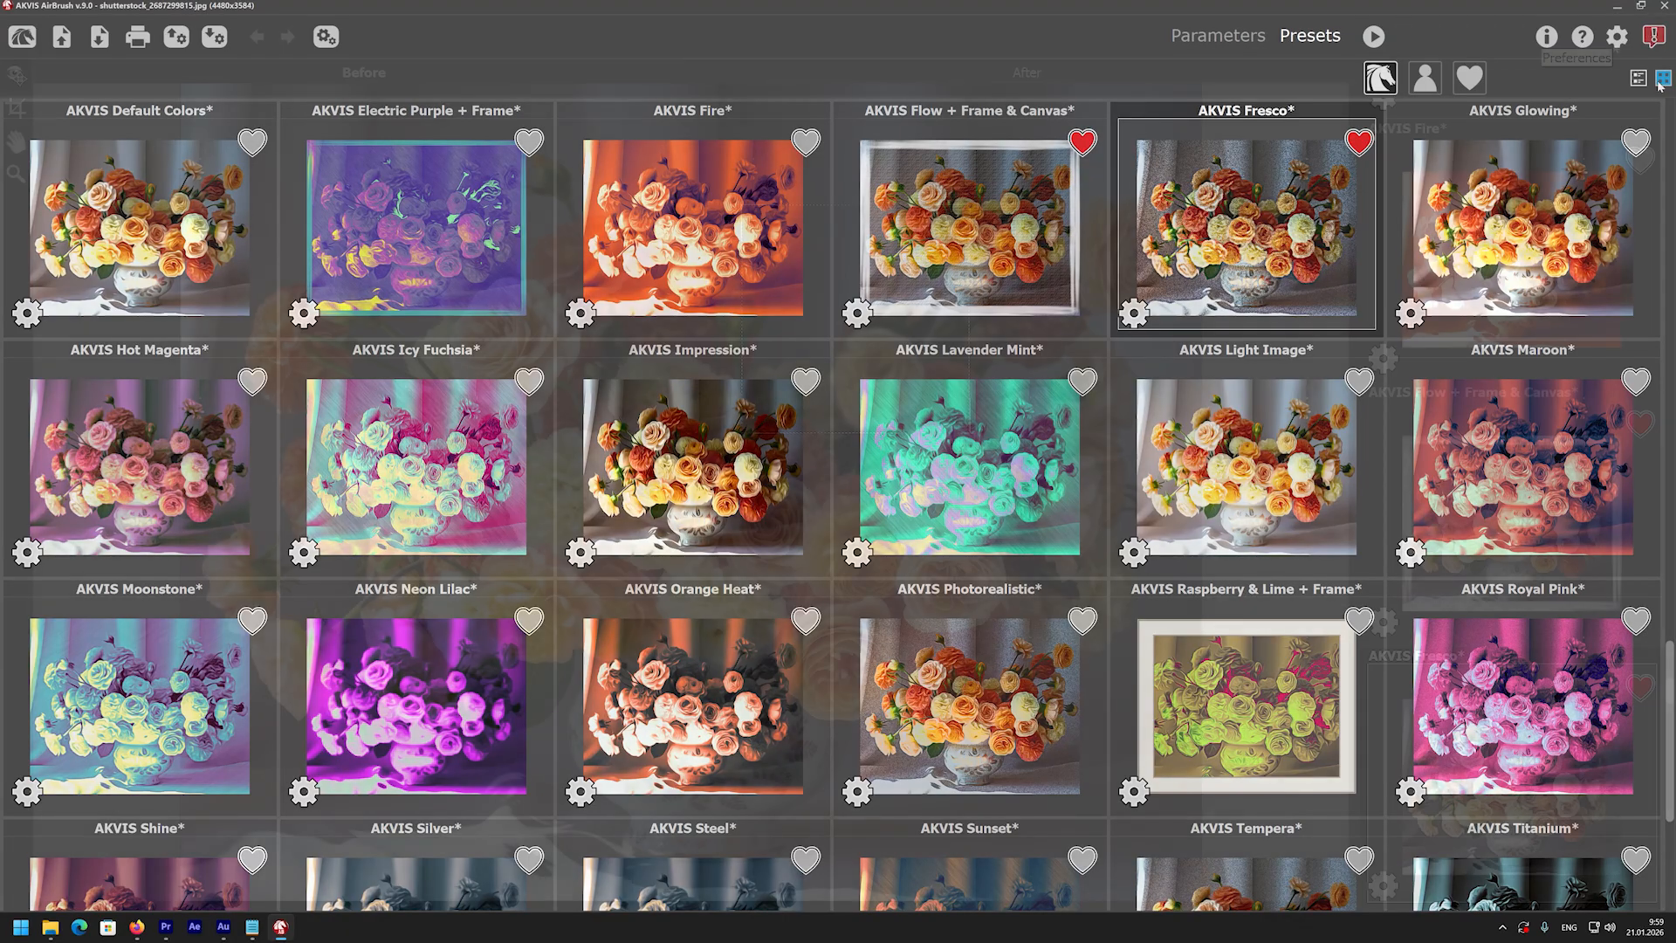
click(969, 323)
click(967, 326)
click(1035, 382)
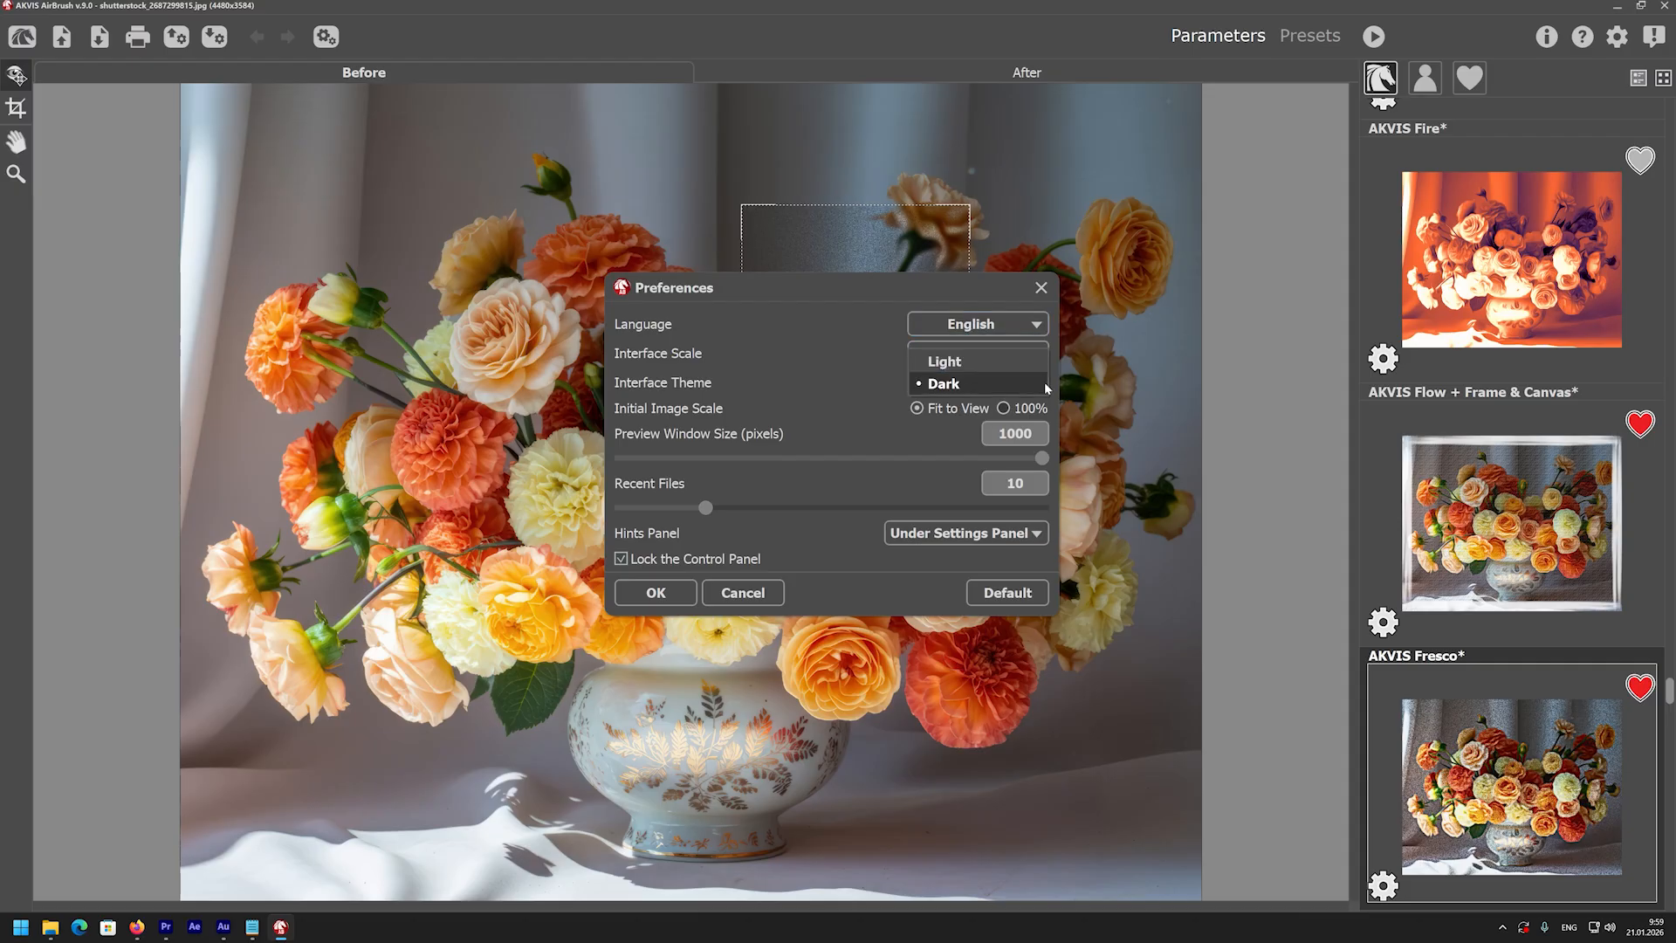
click(1047, 388)
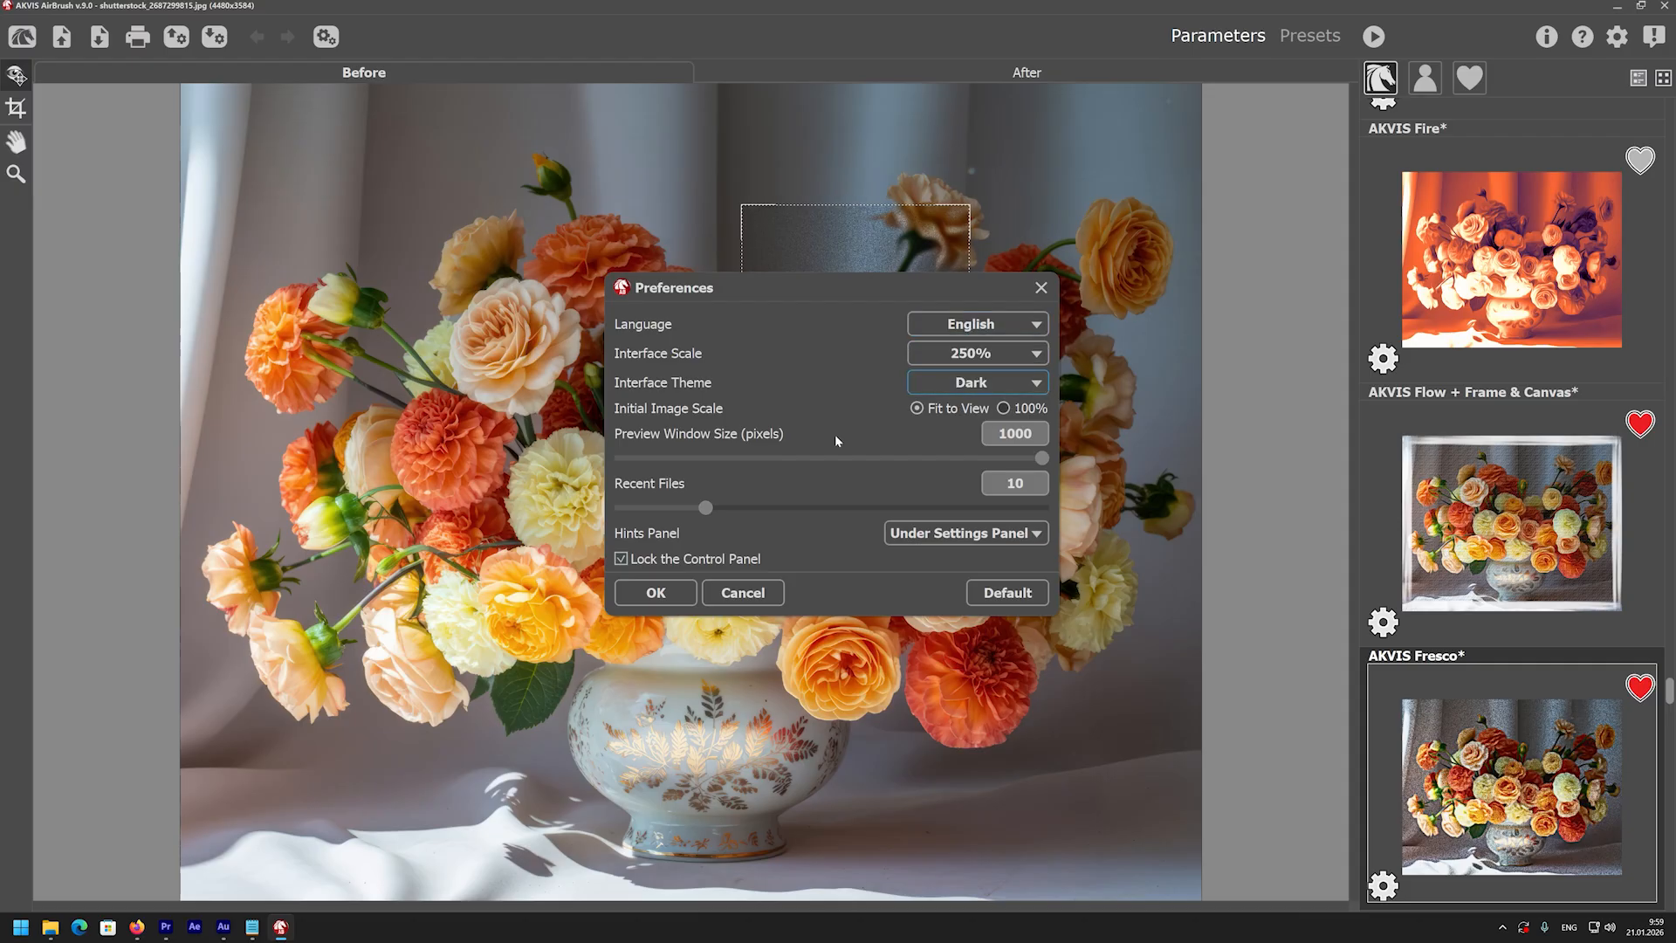
click(685, 593)
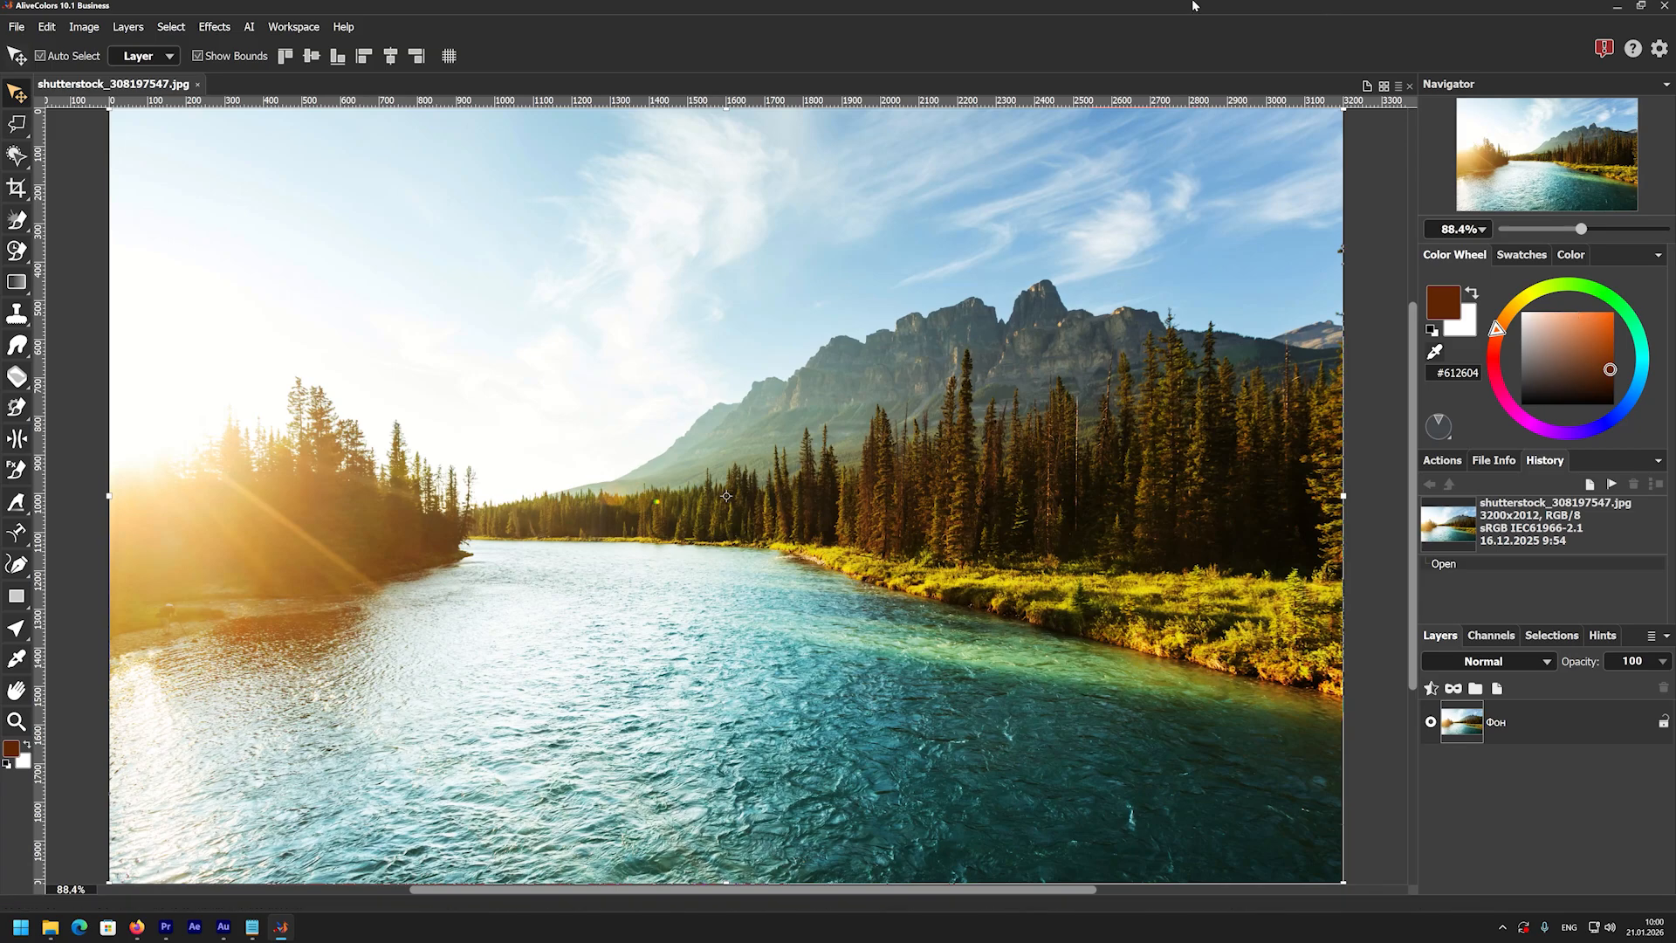
Launch the AKVIS AirBrush plugin on the mountain river photo in AliveColors and run the AKVIS Red preset
click(230, 28)
mouse_move(280, 445)
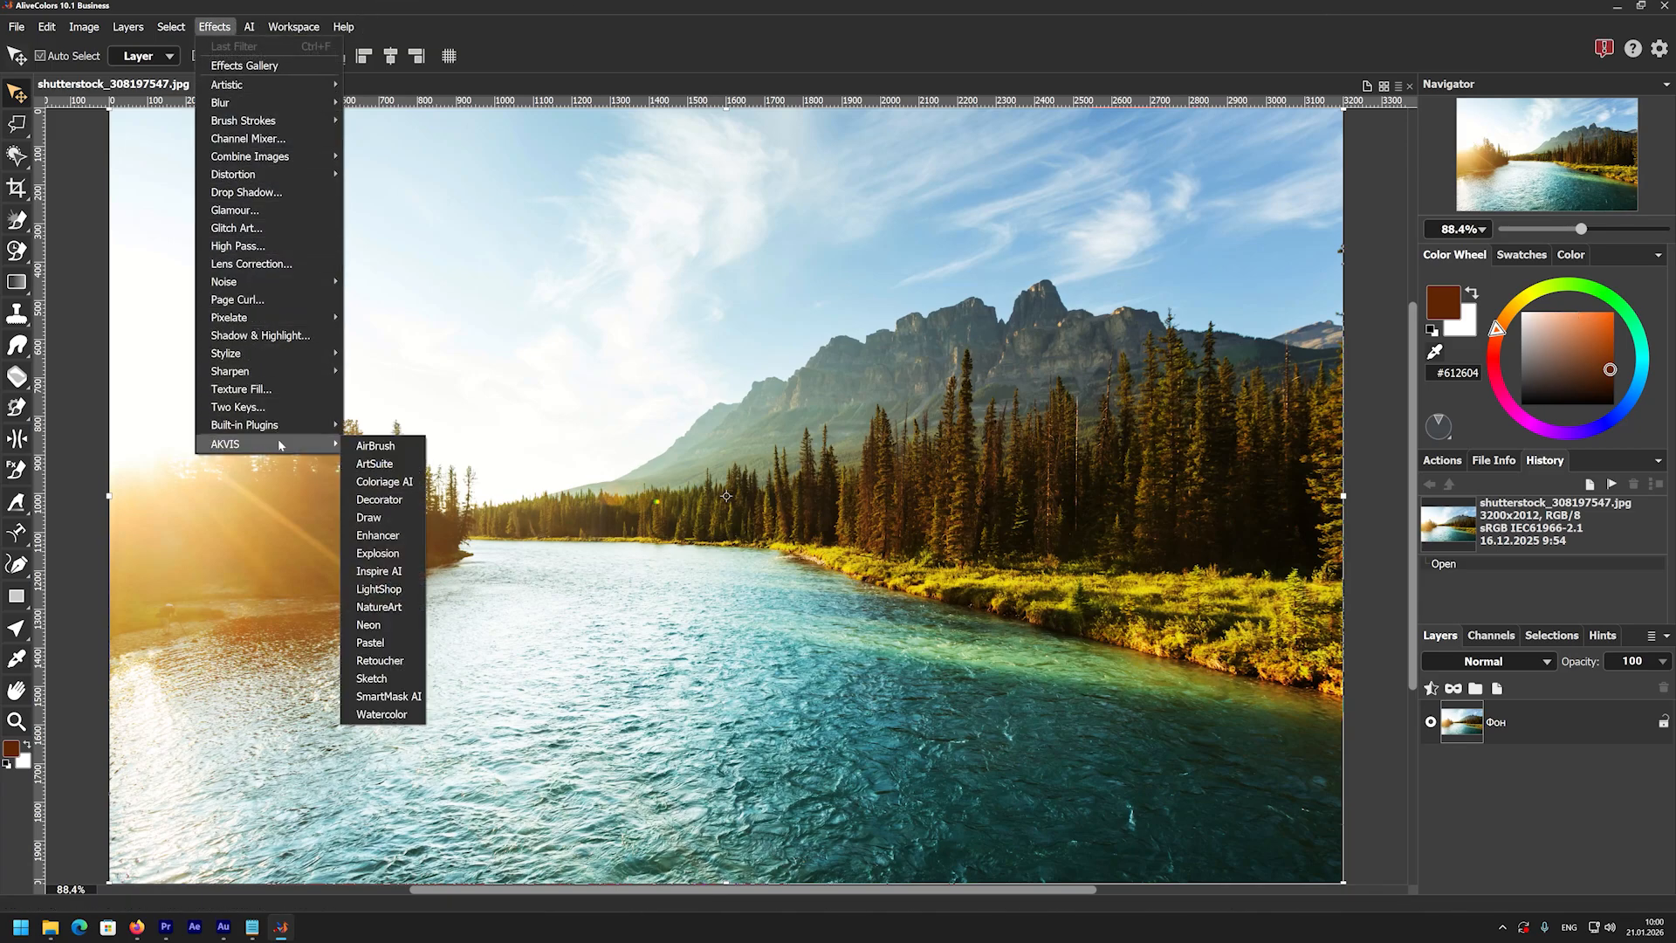
click(375, 447)
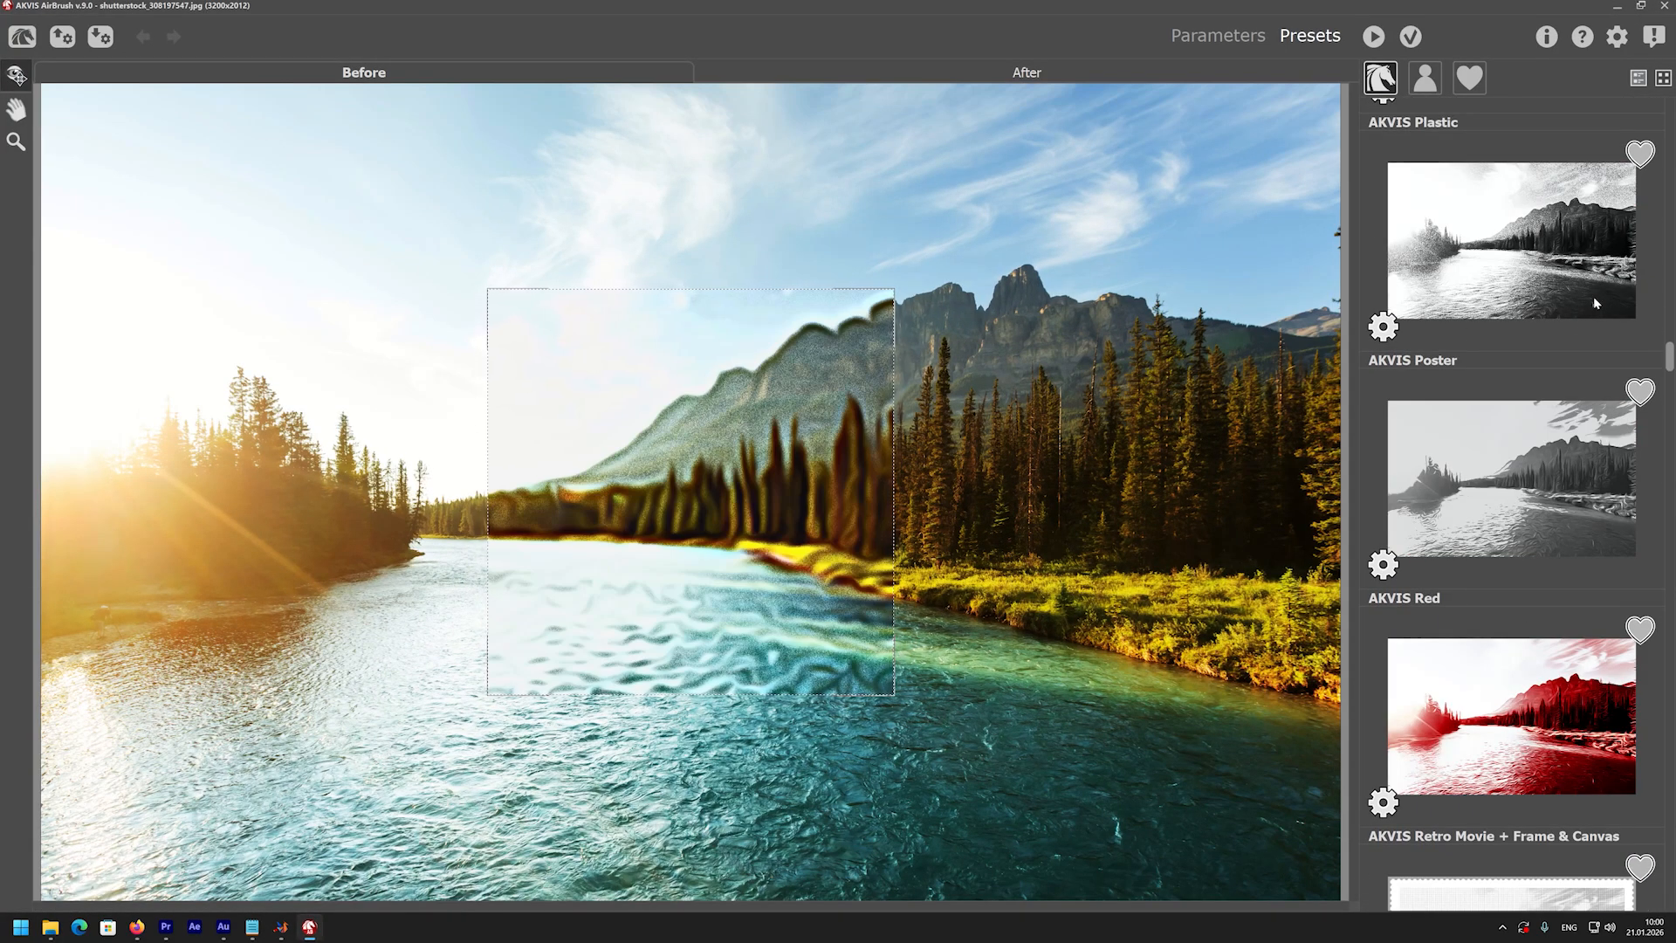
click(1494, 710)
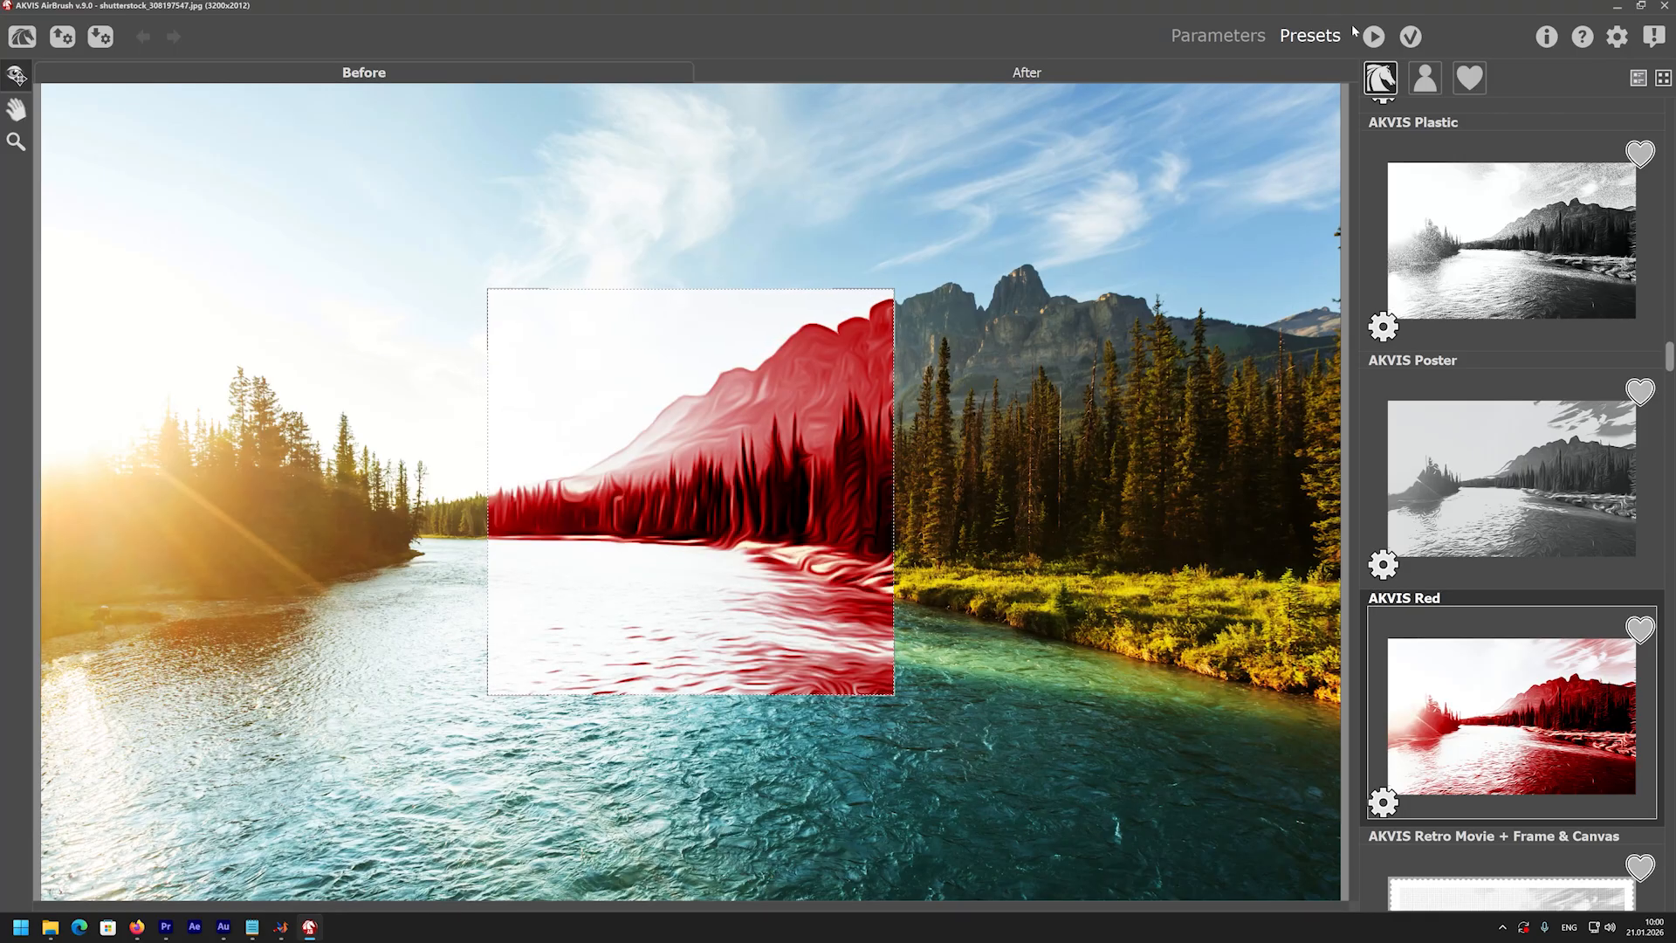
click(1411, 37)
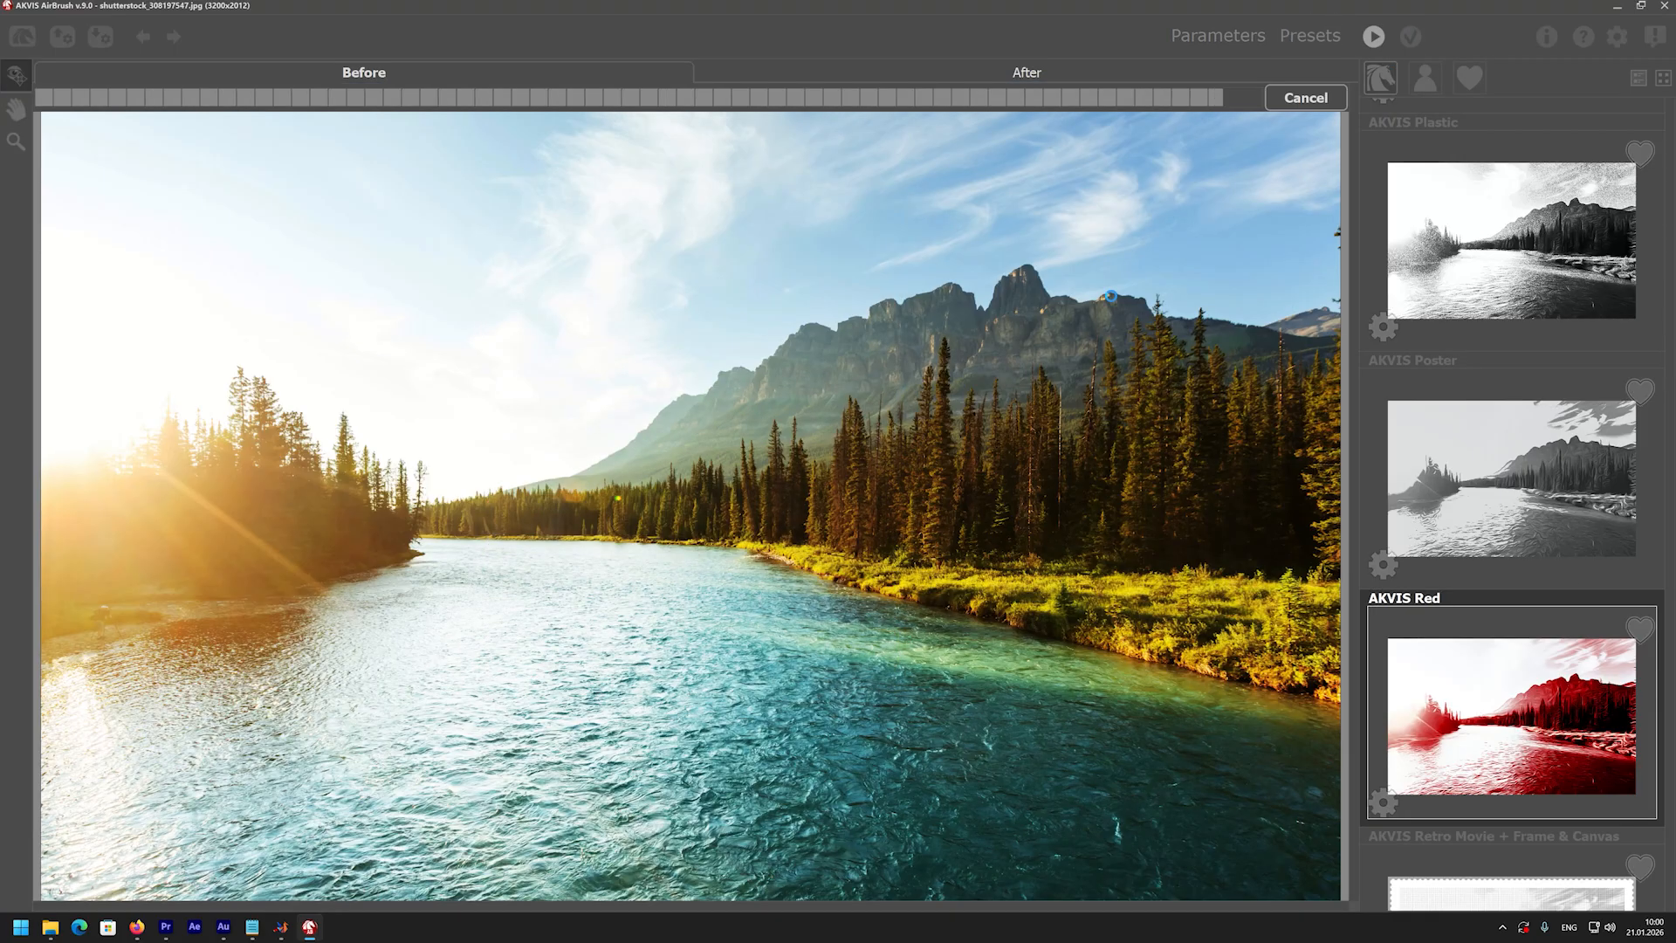